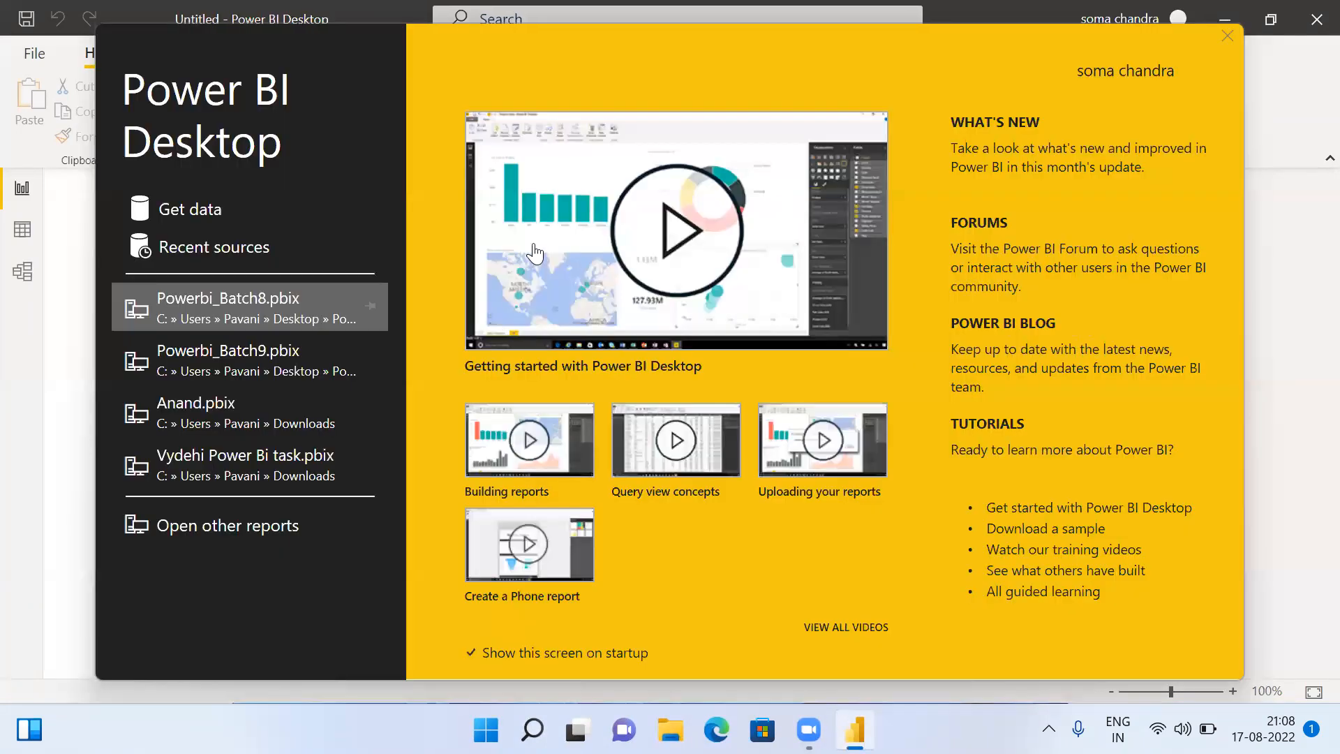
Dismiss the start screen and choose the SAMPLE_DATA Excel workbook as the report's data source
click(1227, 37)
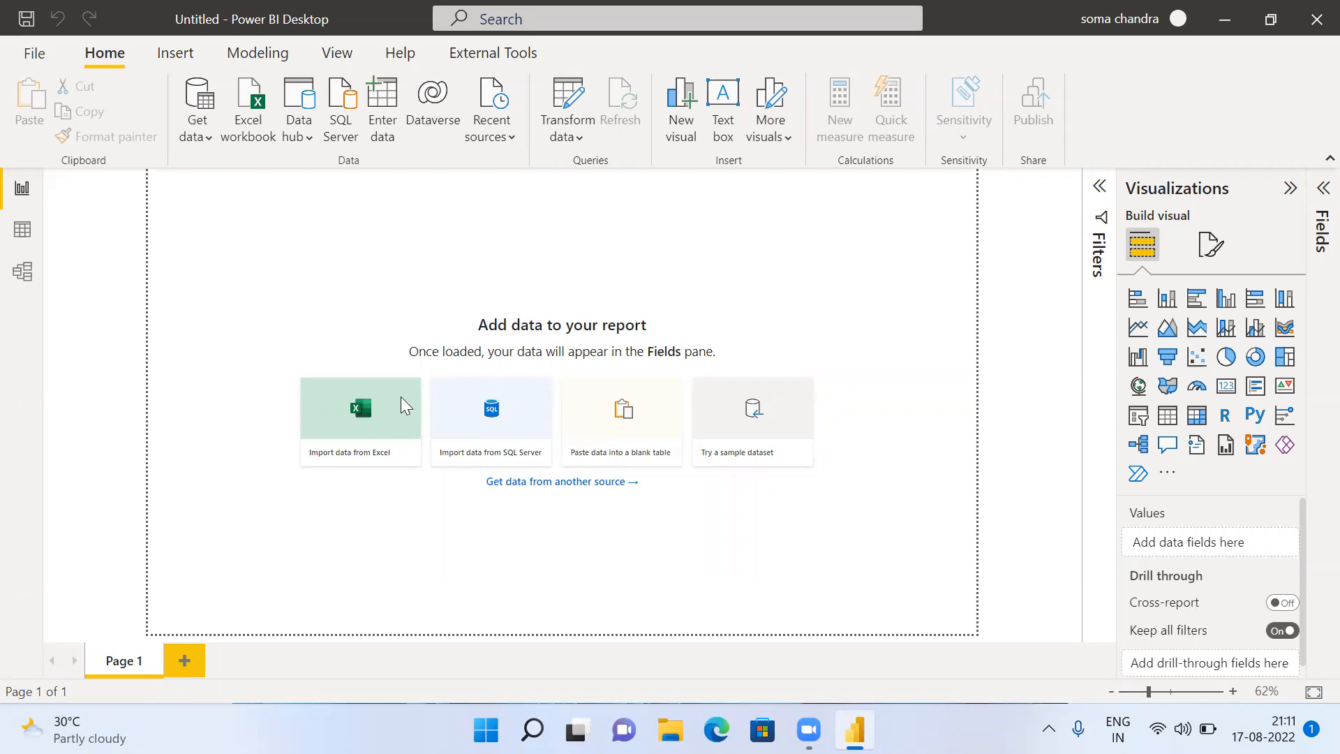
click(358, 406)
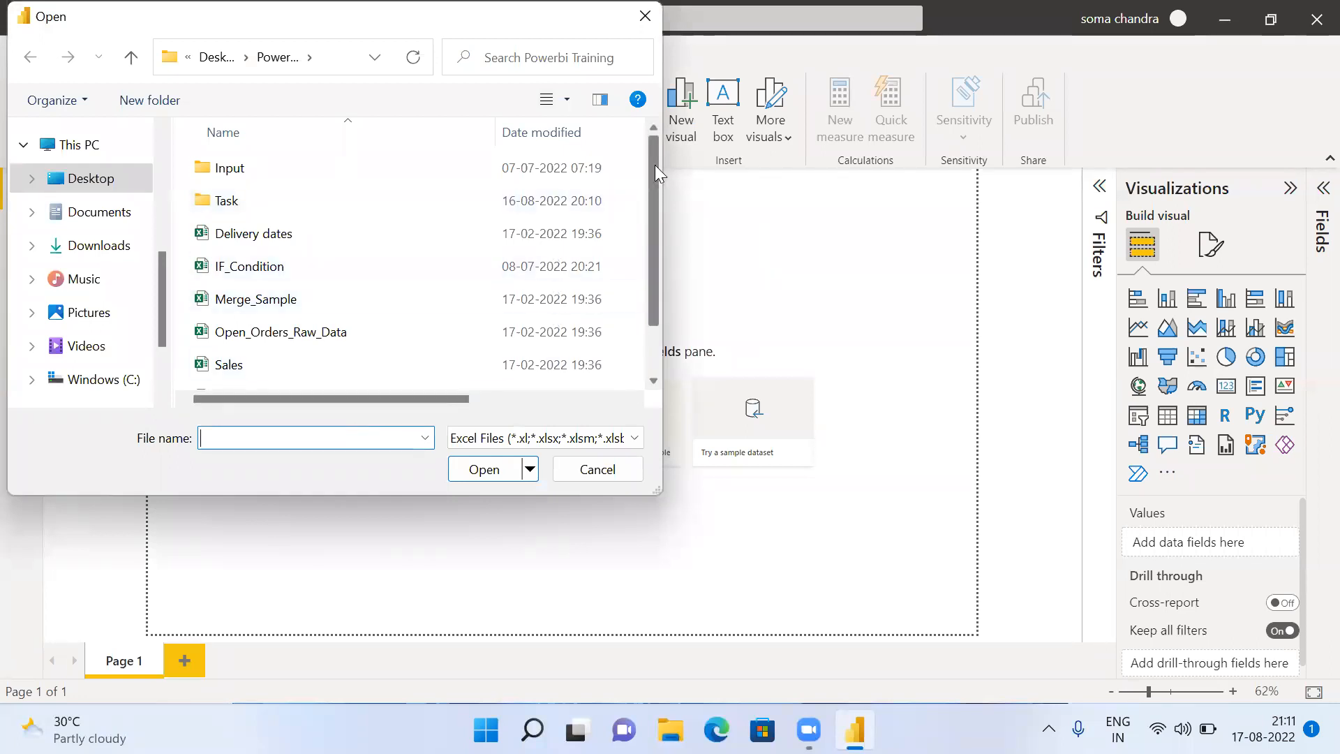
drag(654, 164, 660, 249)
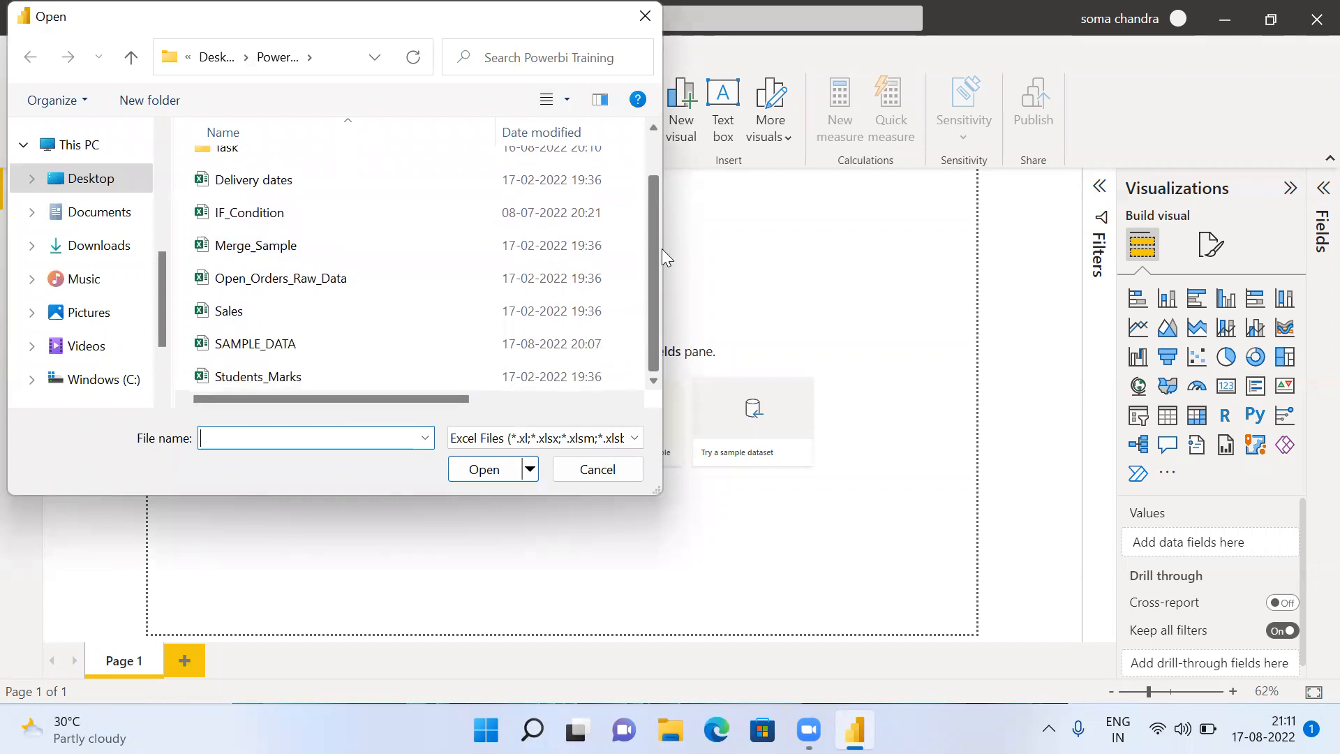
click(305, 344)
click(482, 474)
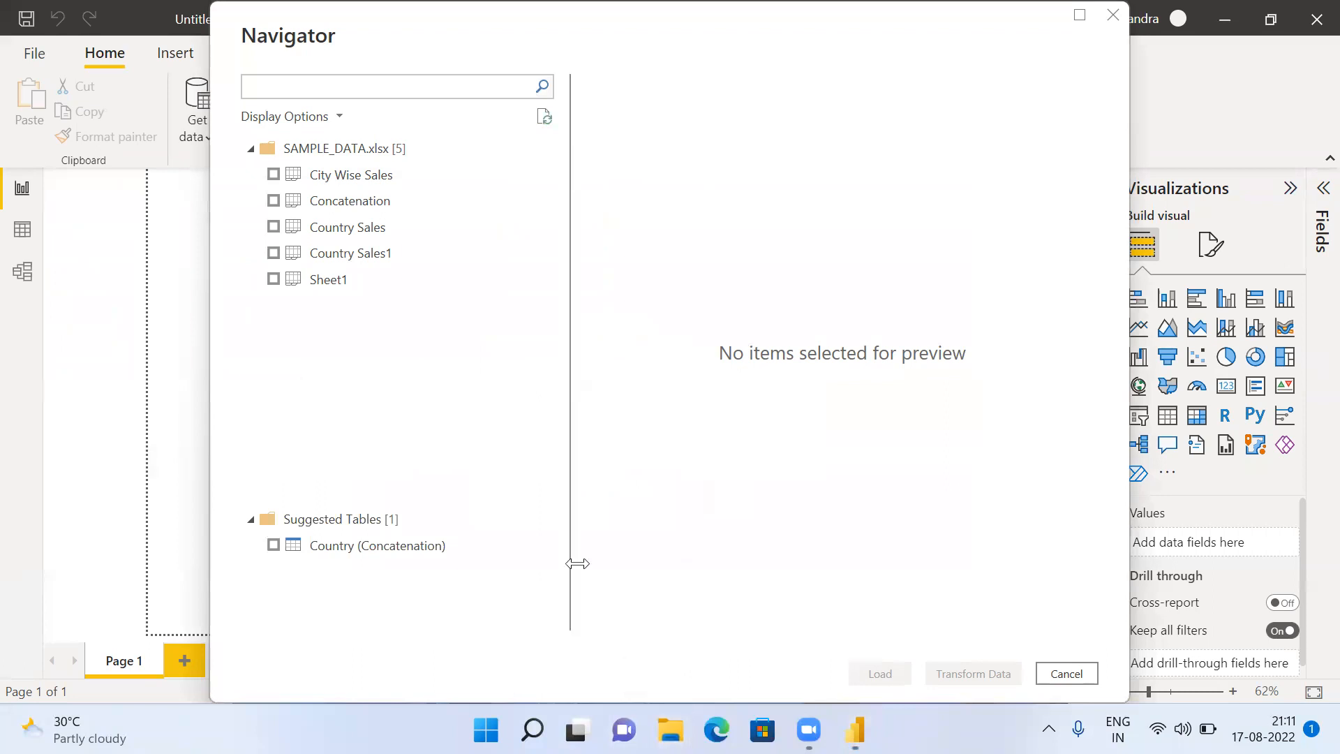
Open the SAMPLE_DATA workbook from the Powerbi Training folder in Excel and show its Country Sales sheet
key(super+e)
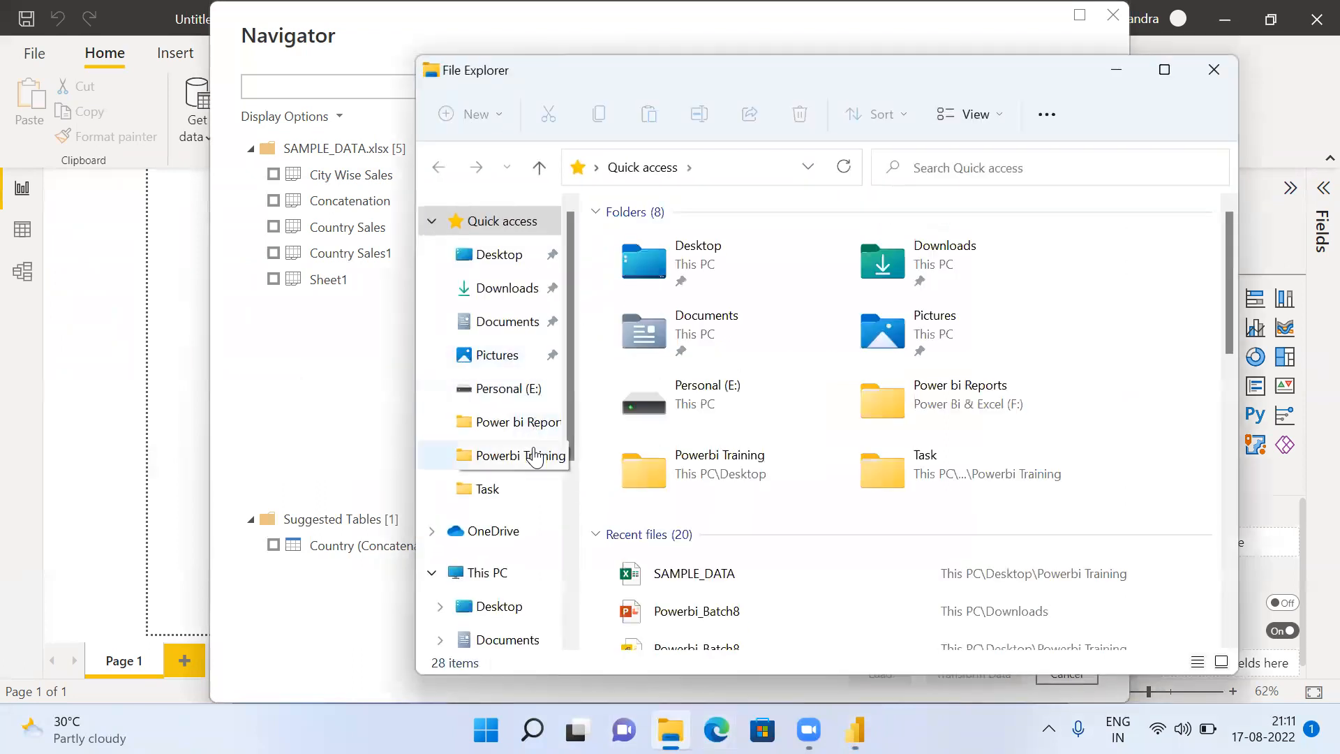
click(534, 457)
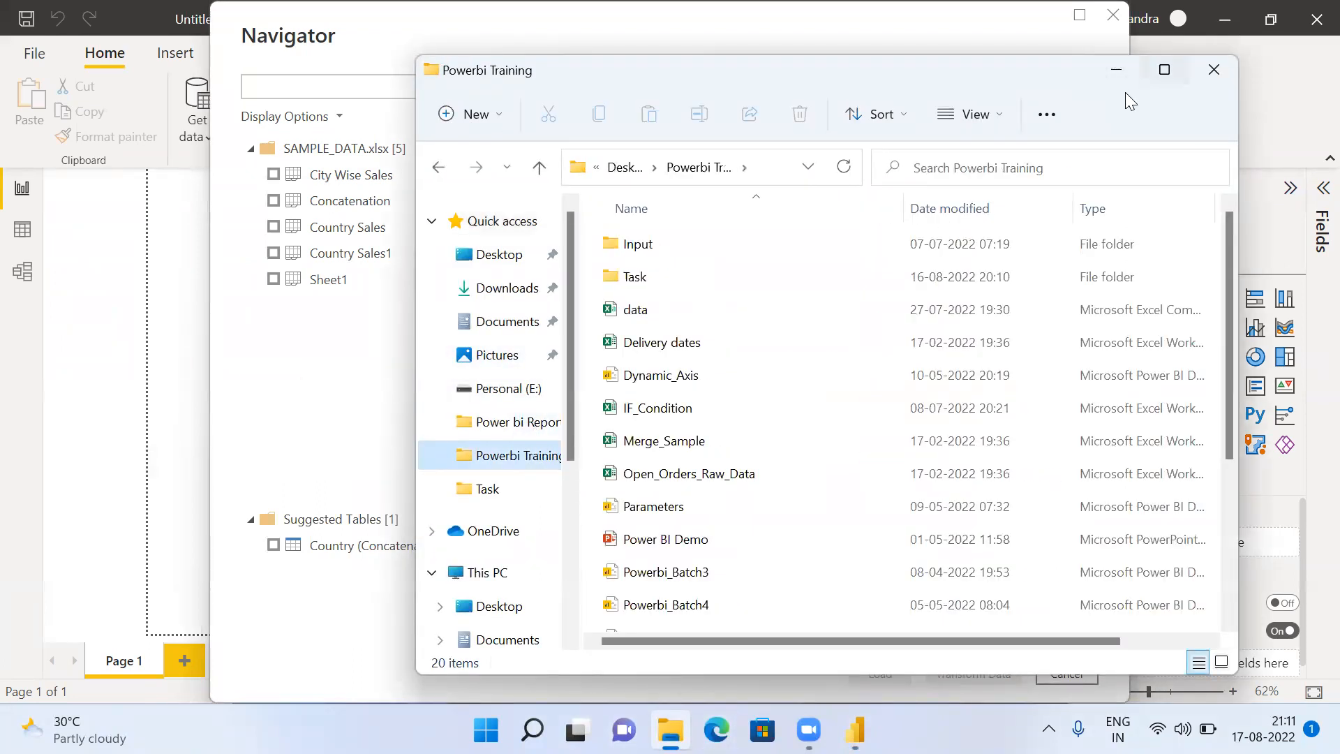
click(1163, 69)
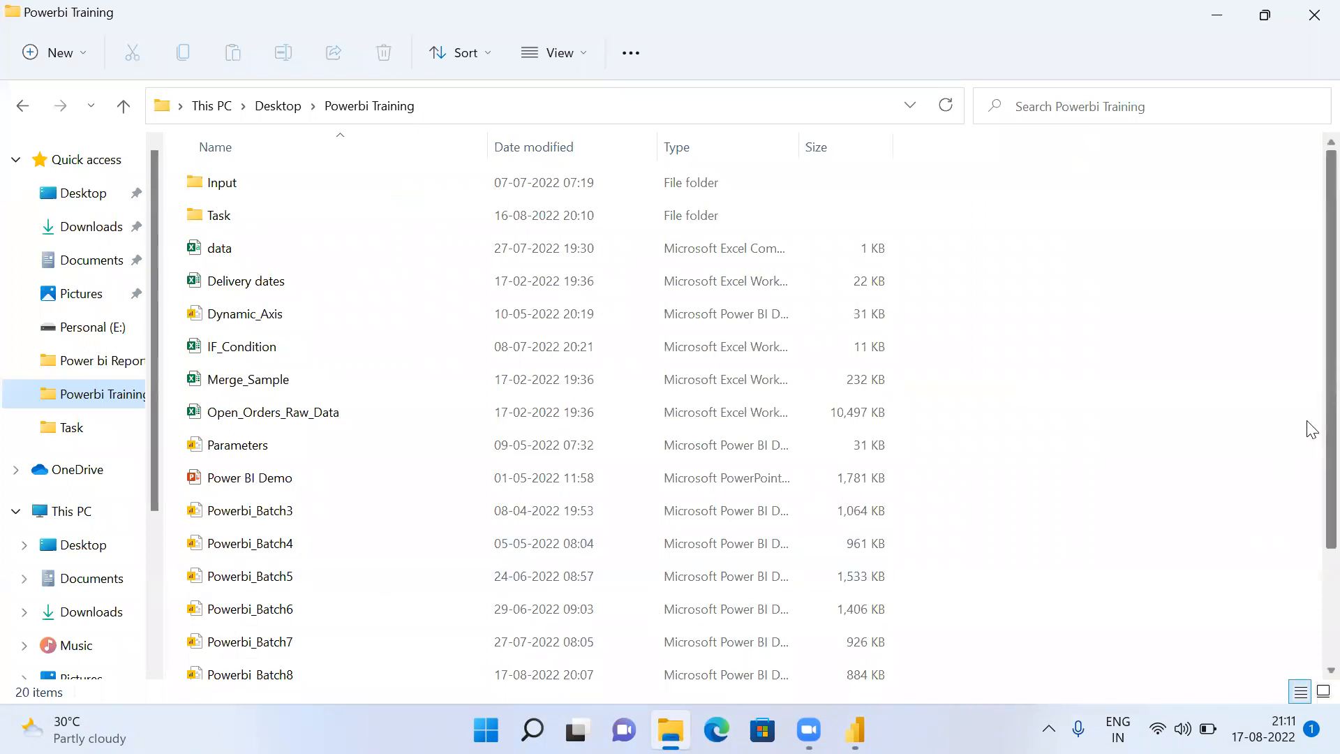
scroll(1307, 628, down, 3)
double_click(285, 630)
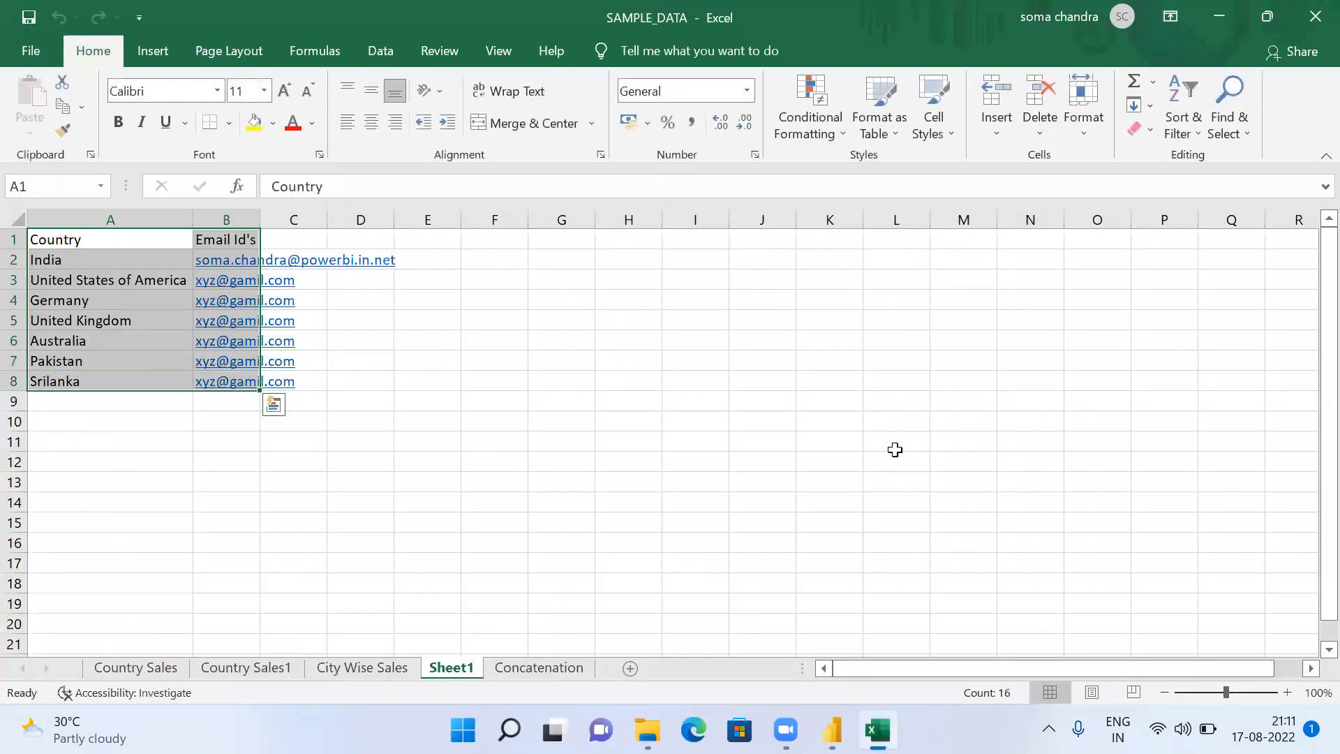
click(119, 672)
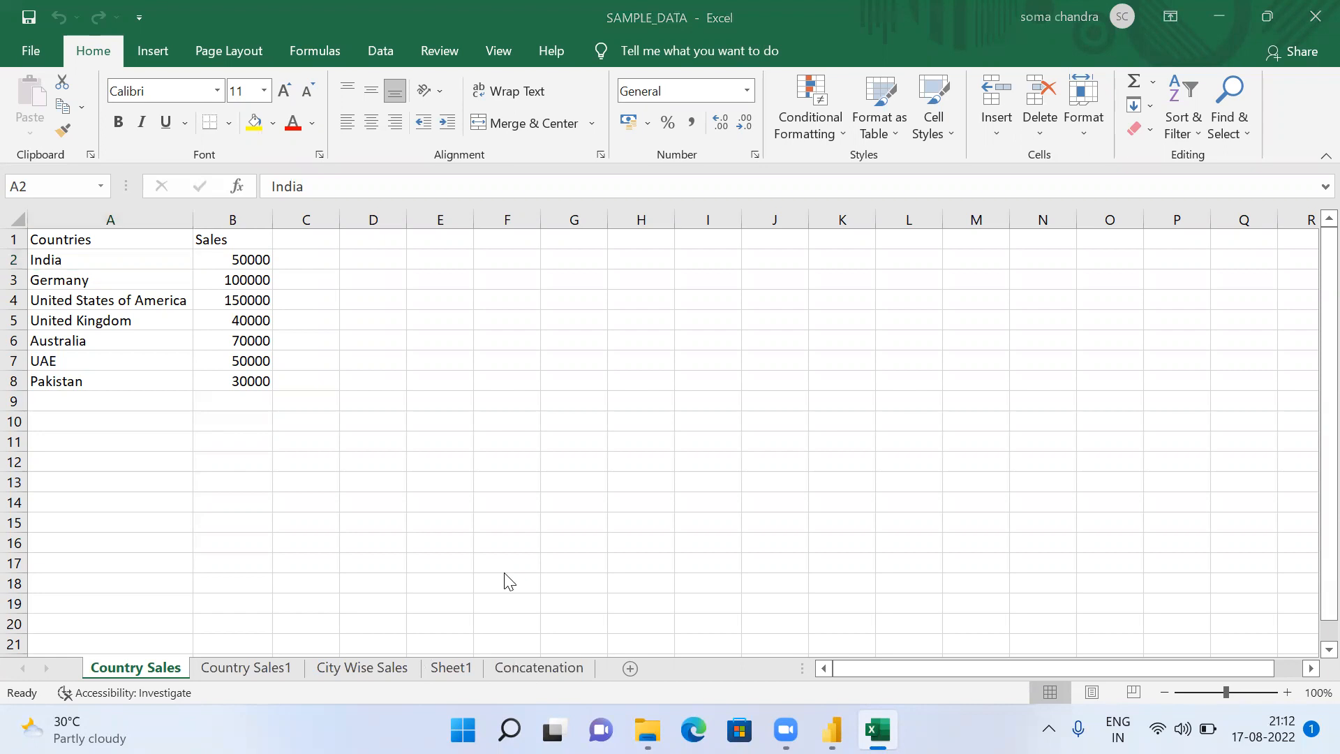
Compare the Excel workbook's sheets with those offered in Power BI's Navigator and preview the Country Sales sheet there
key(alt+Tab)
key(alt+Tab)
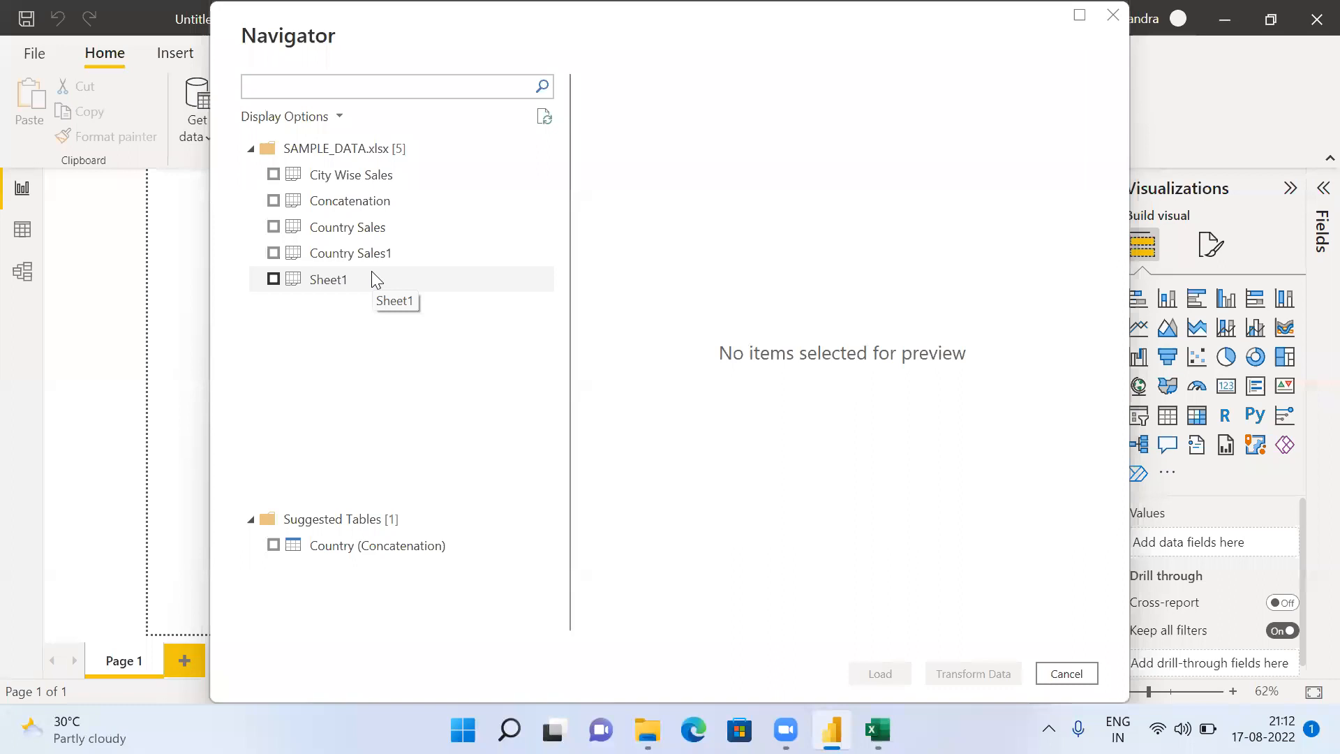
key(alt+Tab)
key(alt+Tab)
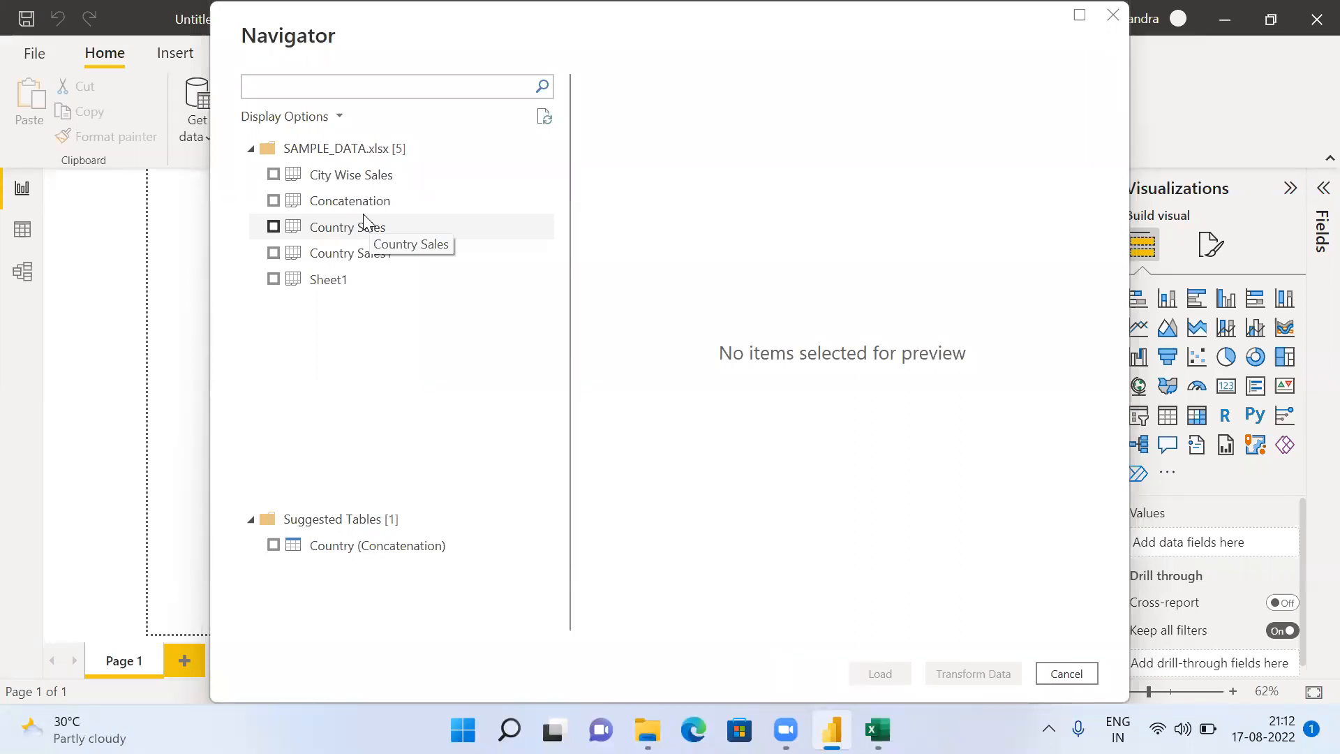
click(363, 222)
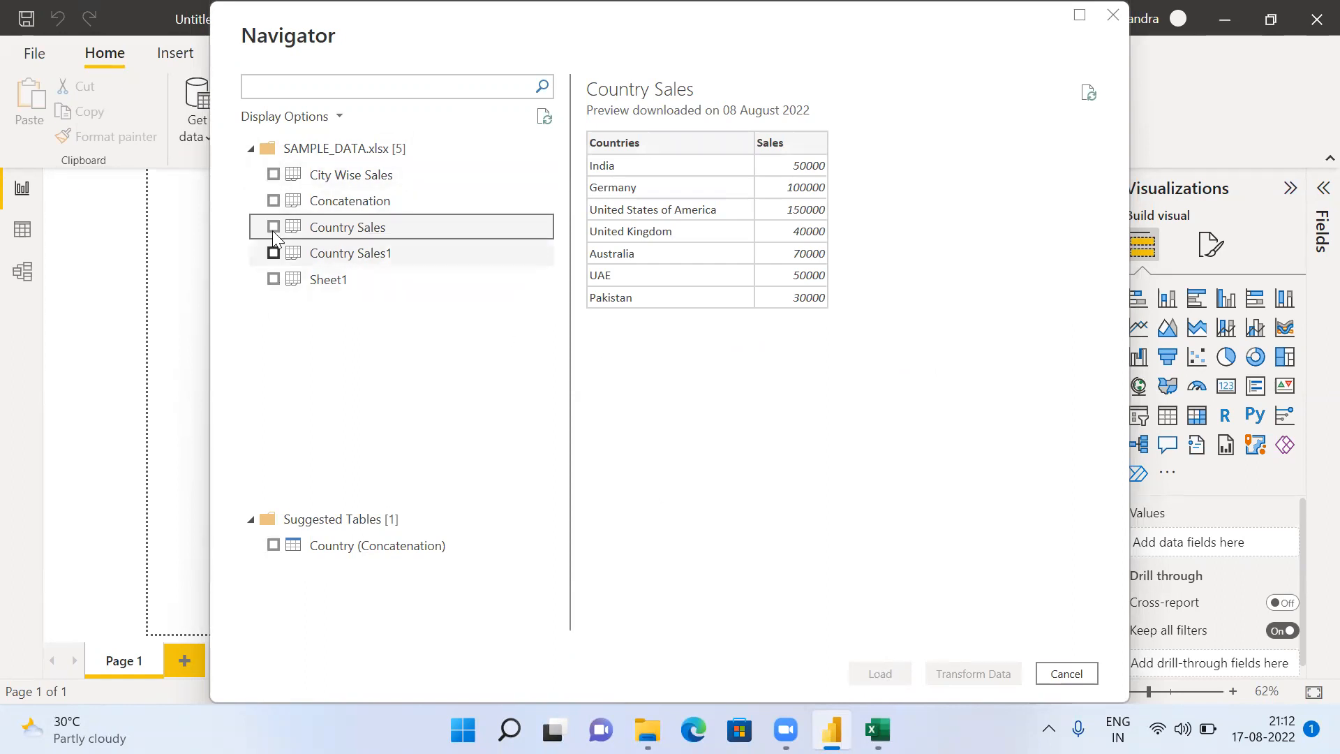
Mark the City Wise Sales, Concatenation, Country Sales and Country Sales1 sheets for import
click(272, 175)
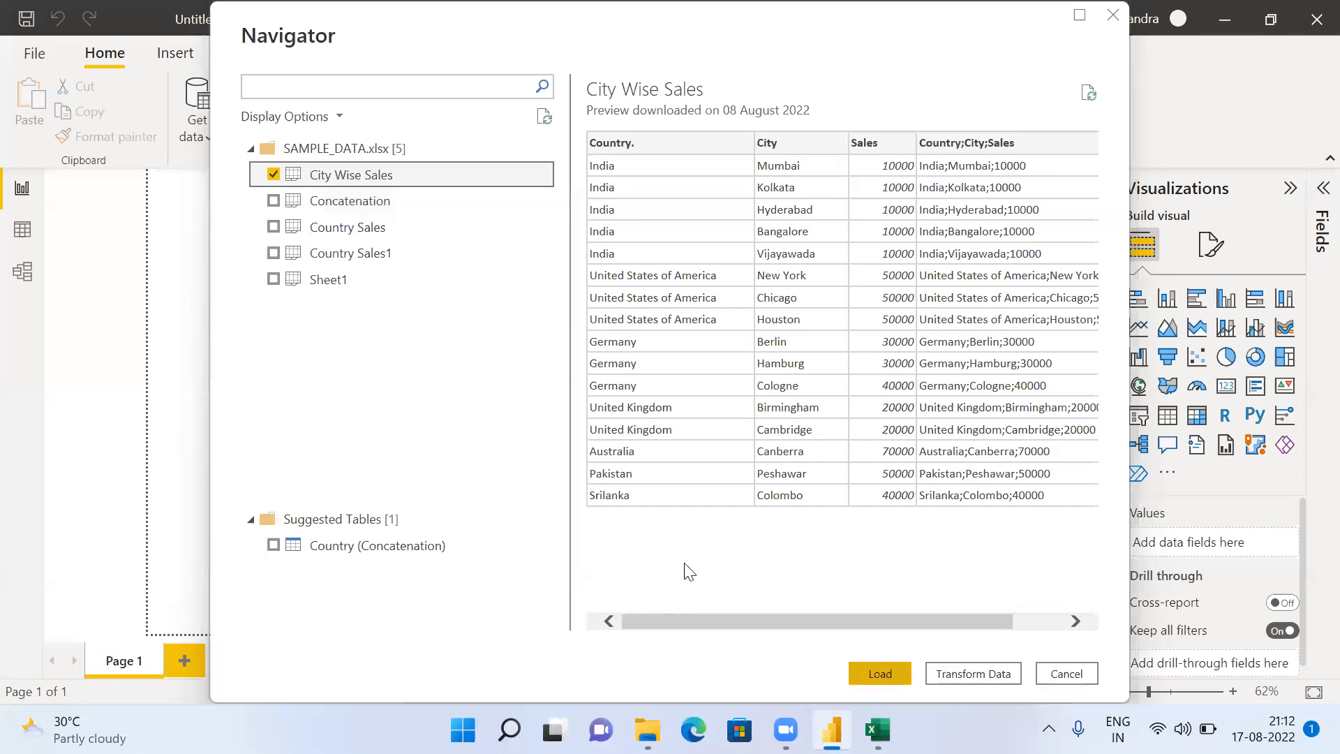
click(274, 201)
click(274, 227)
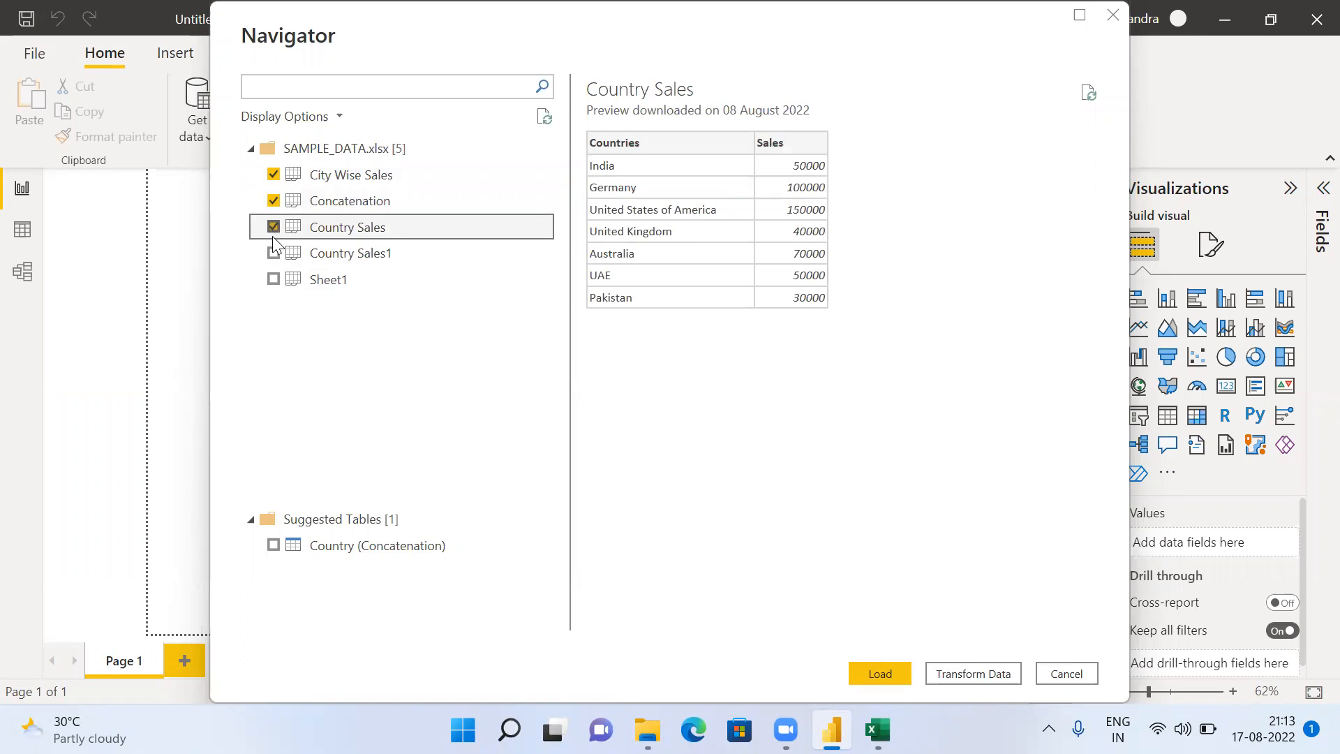
click(273, 254)
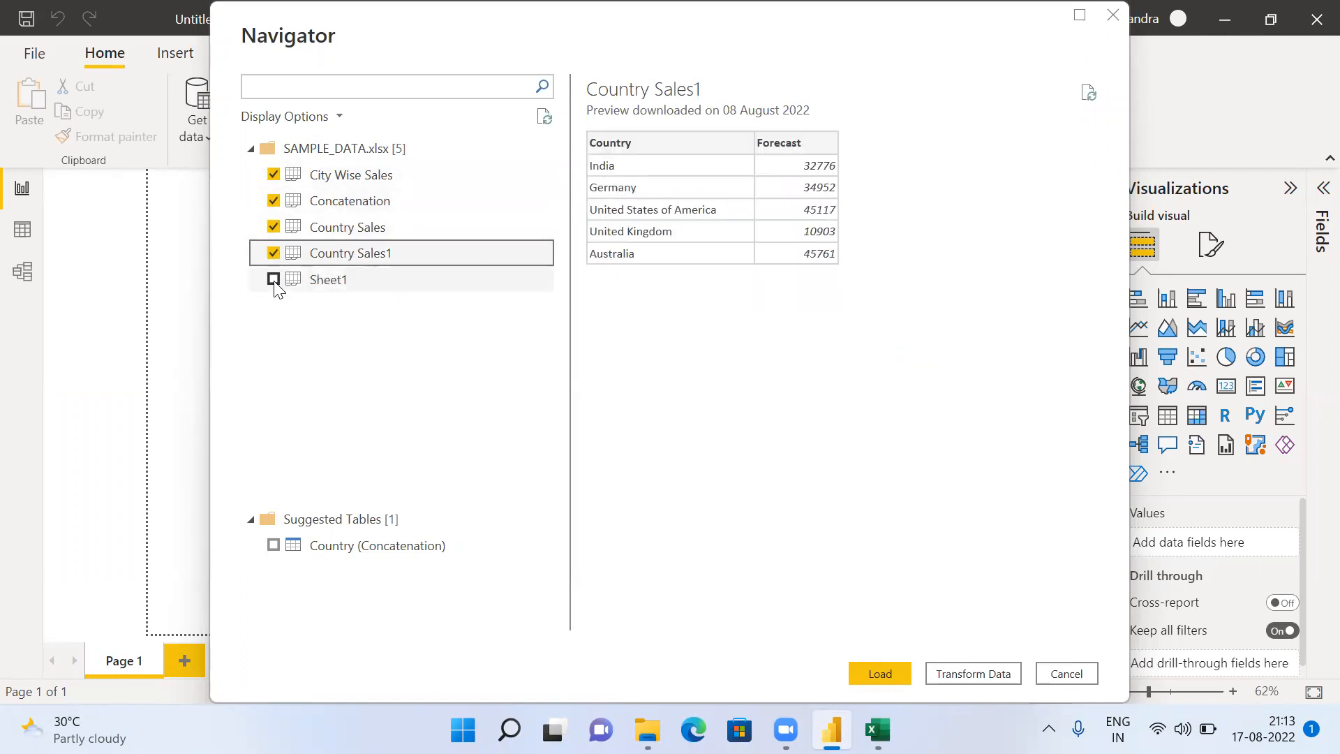
Deselect Country Sales1, Country Sales and Concatenation, and load only the City Wise Sales sheet
click(274, 253)
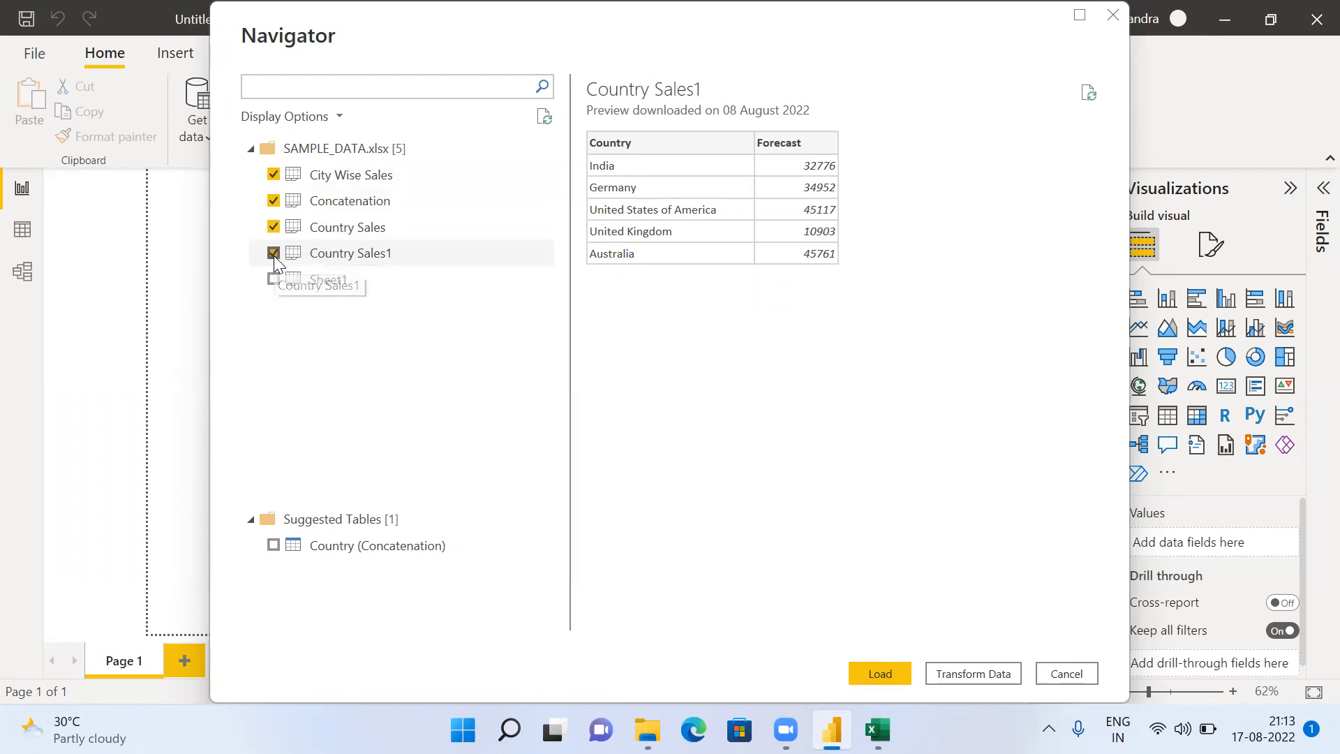
click(274, 227)
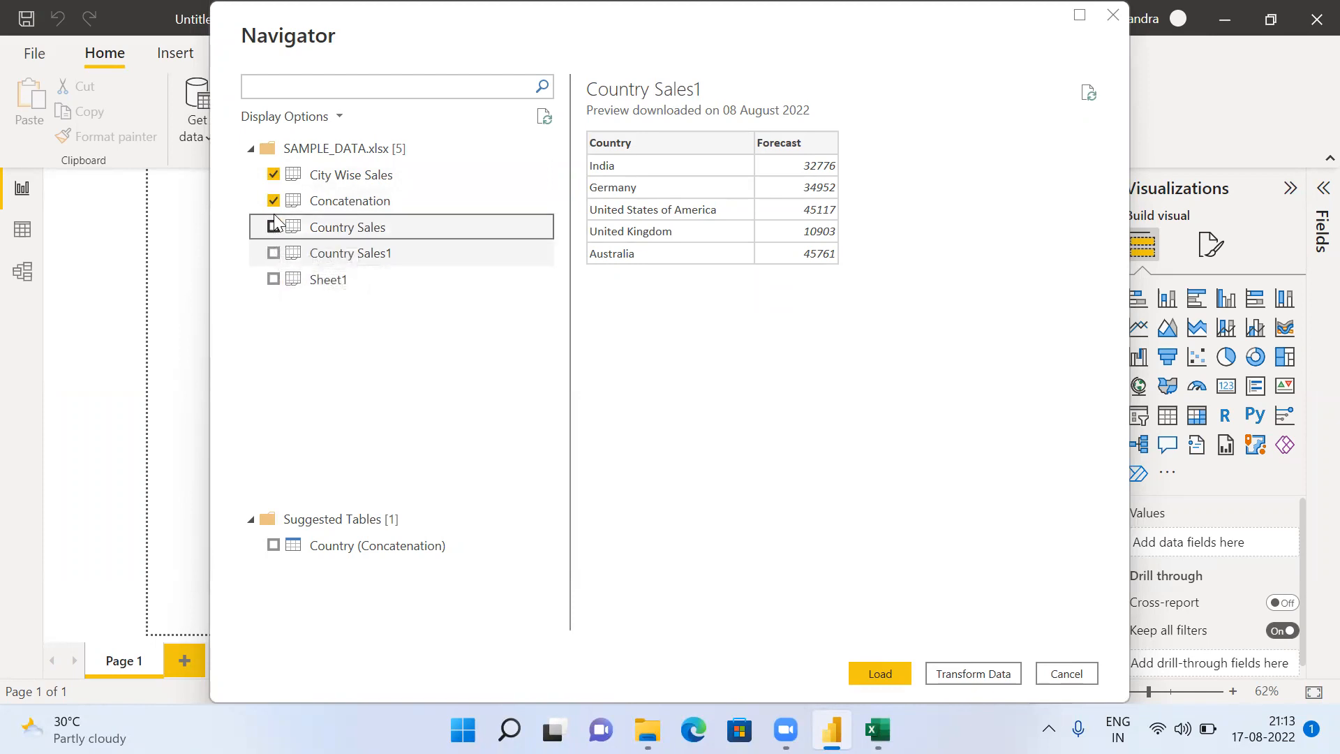
click(274, 201)
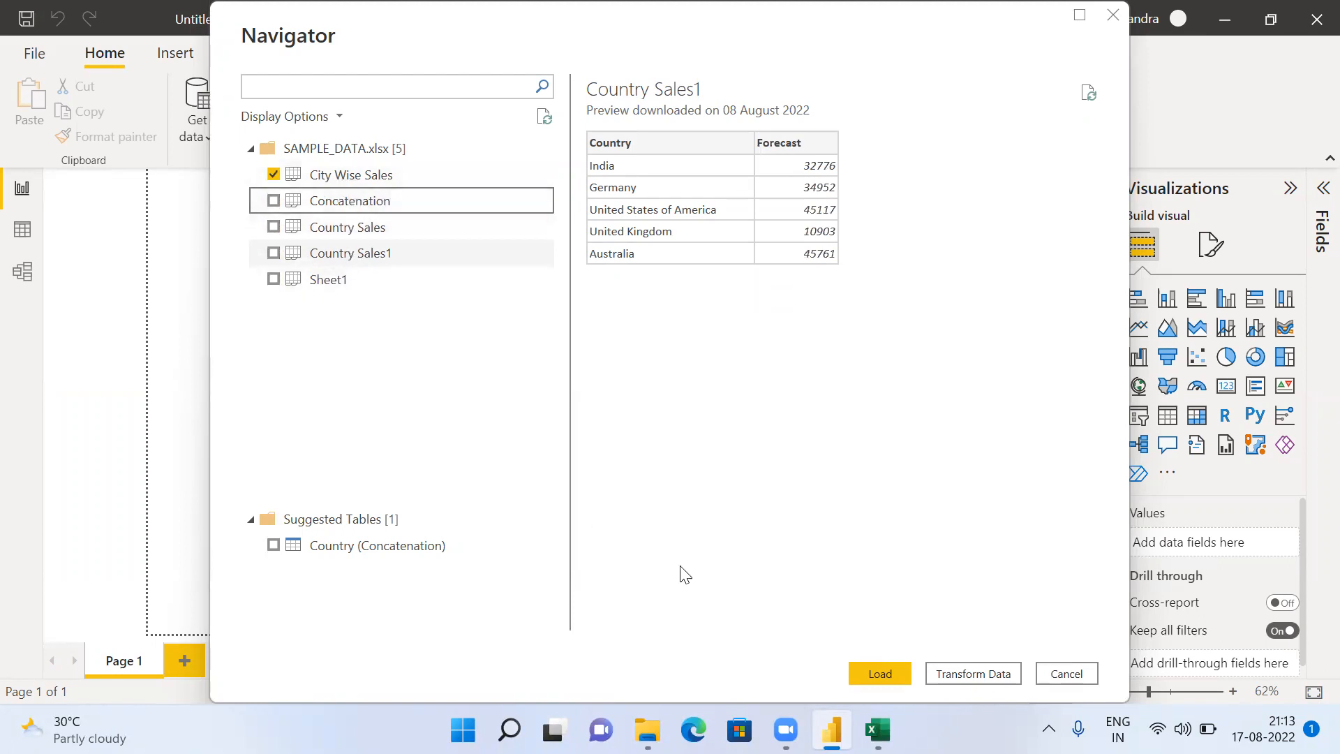
click(889, 673)
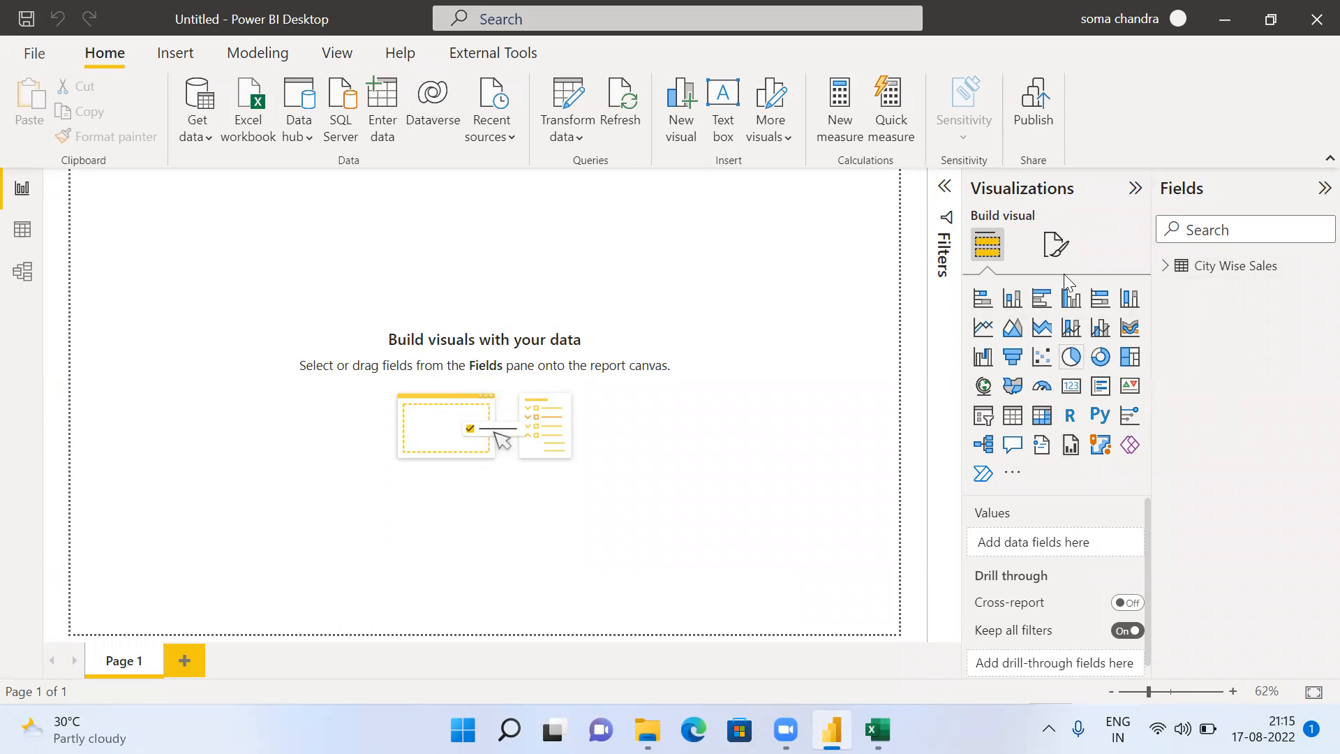
Expand the Filters pane to view it, collapse it again, and collapse the Visualizations pane
click(944, 190)
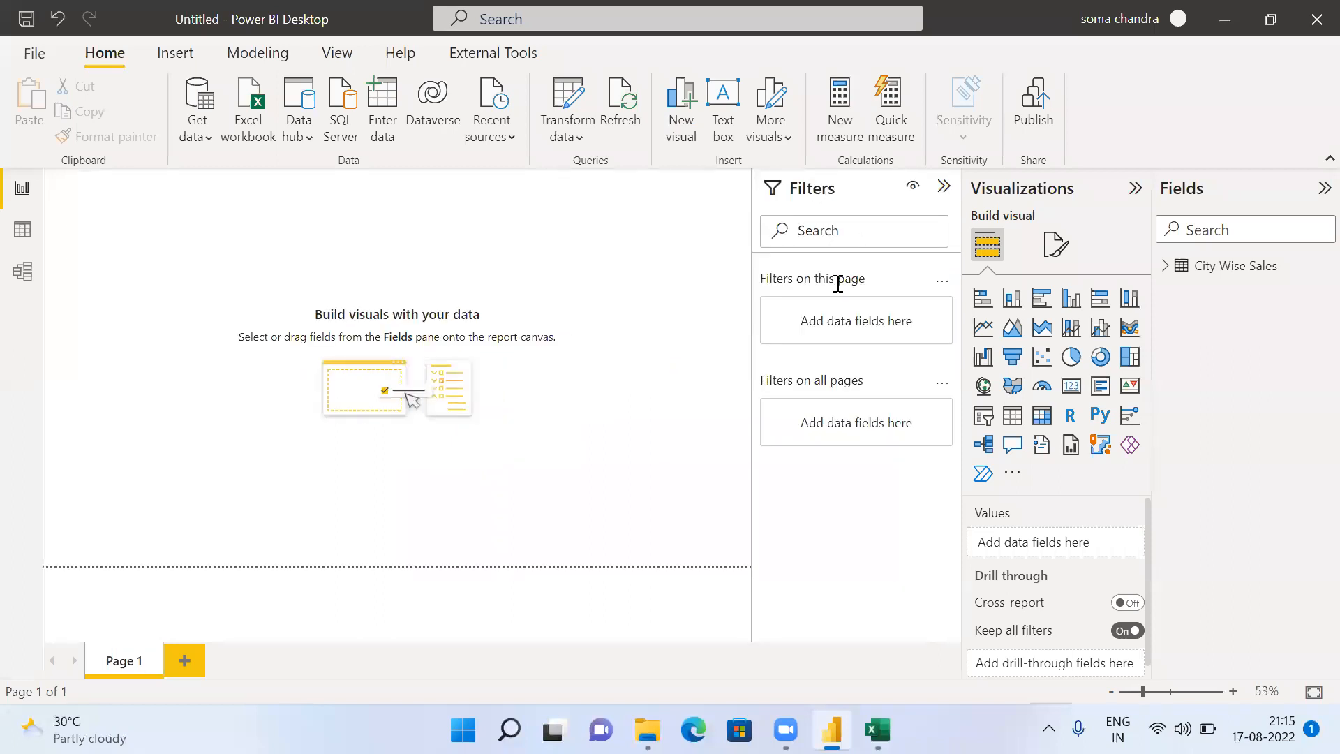
click(944, 188)
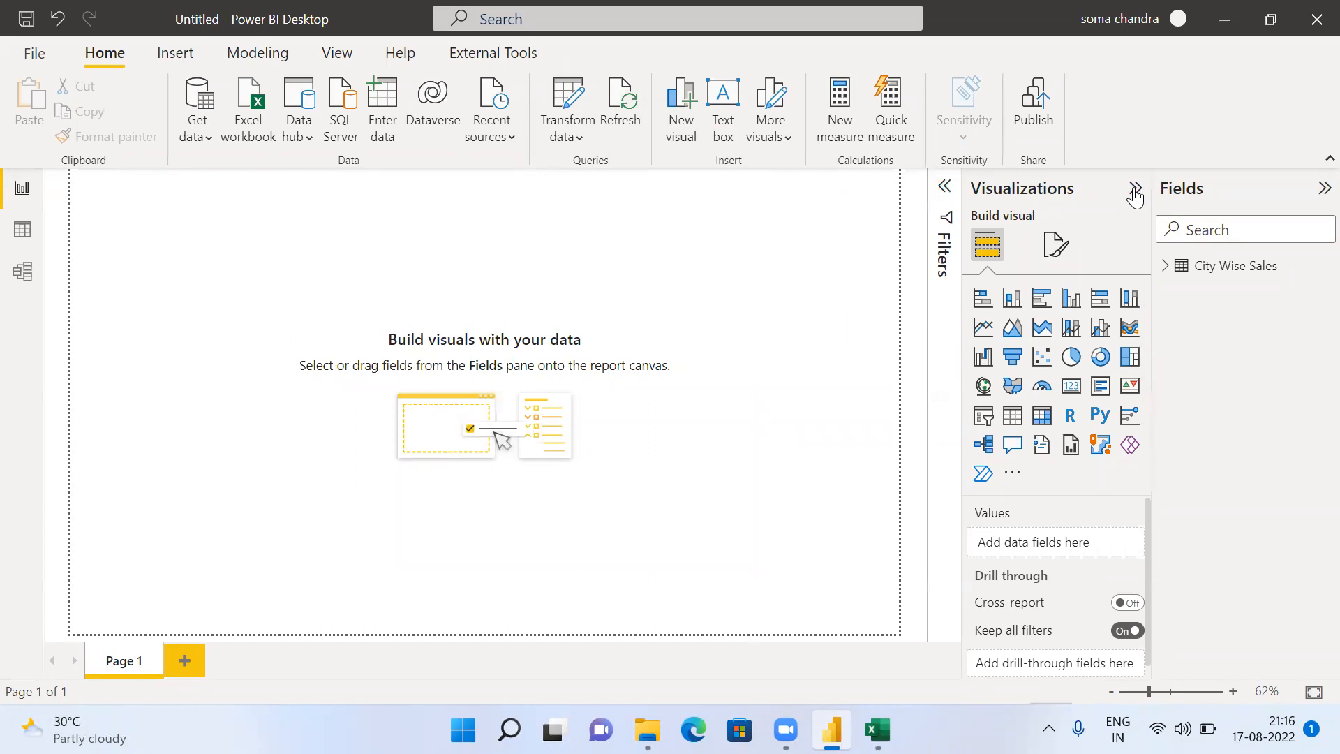
click(1135, 188)
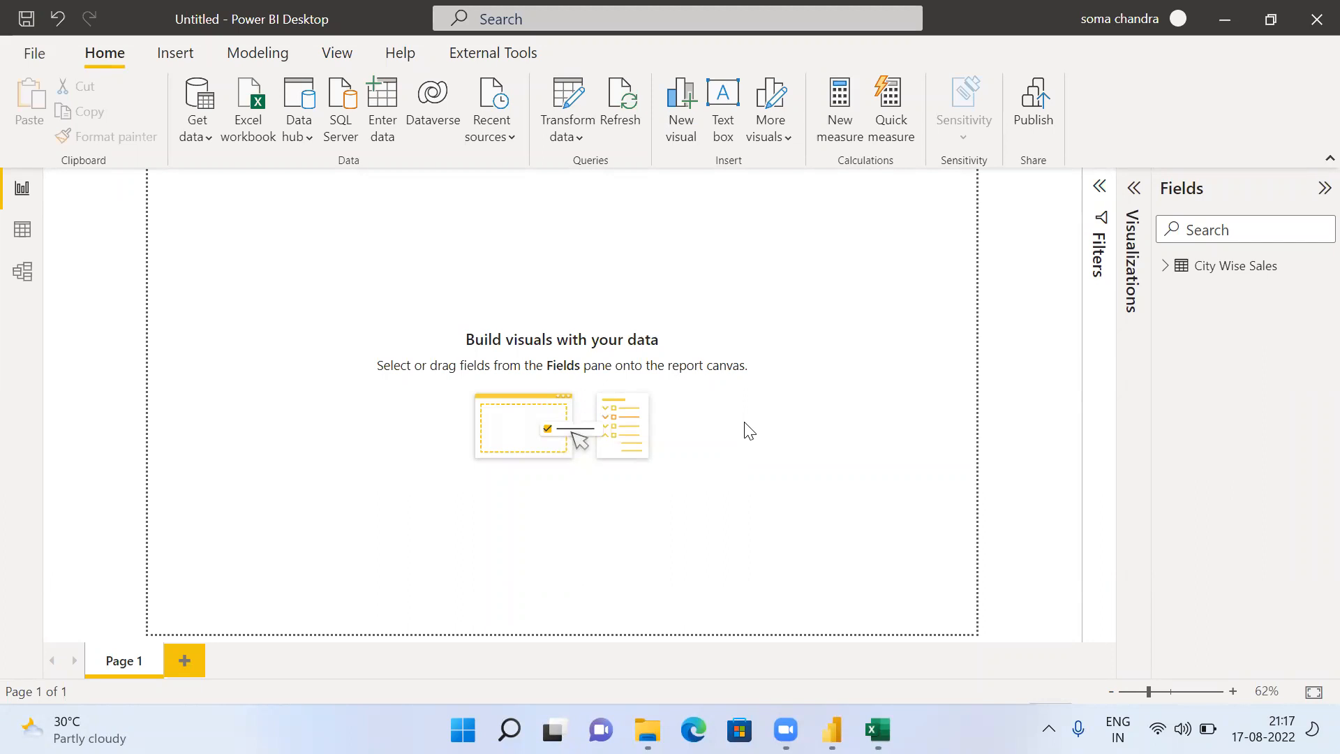
click(553, 74)
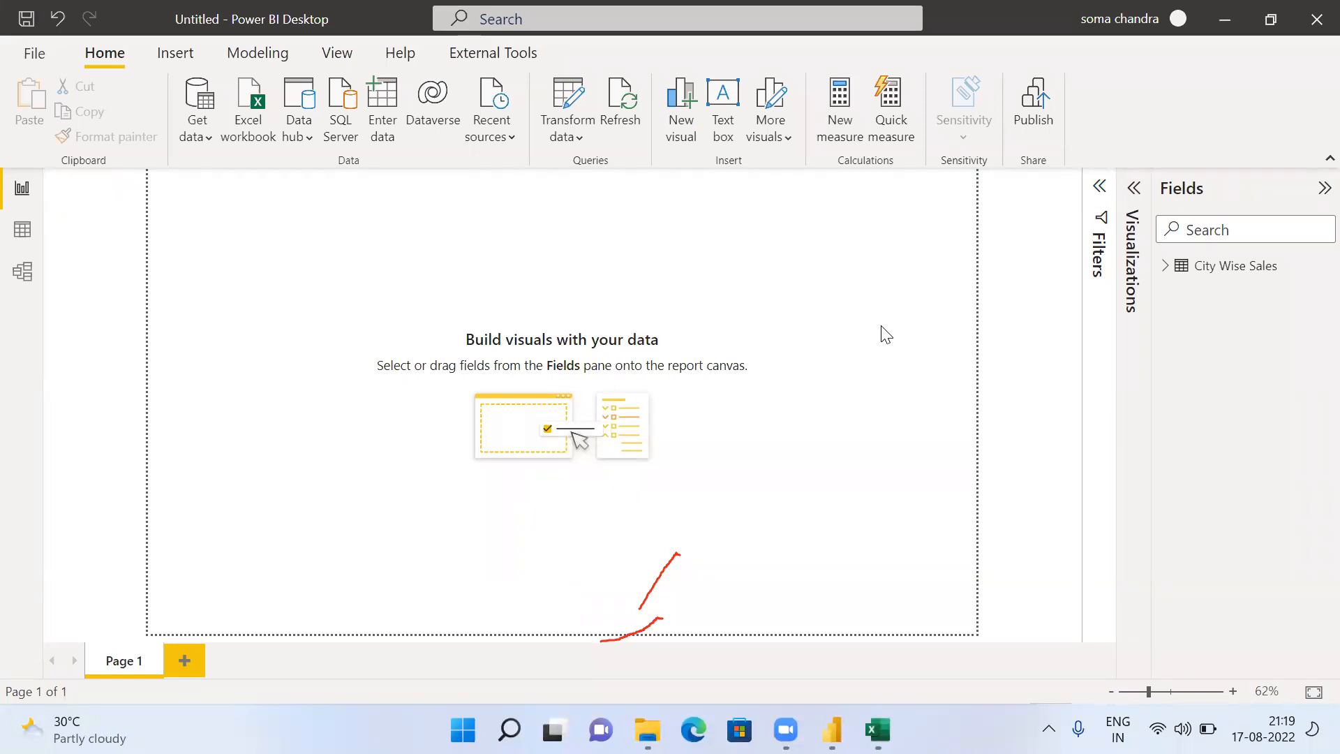
Delete the City Wise Sales table from the model
right_click(1235, 270)
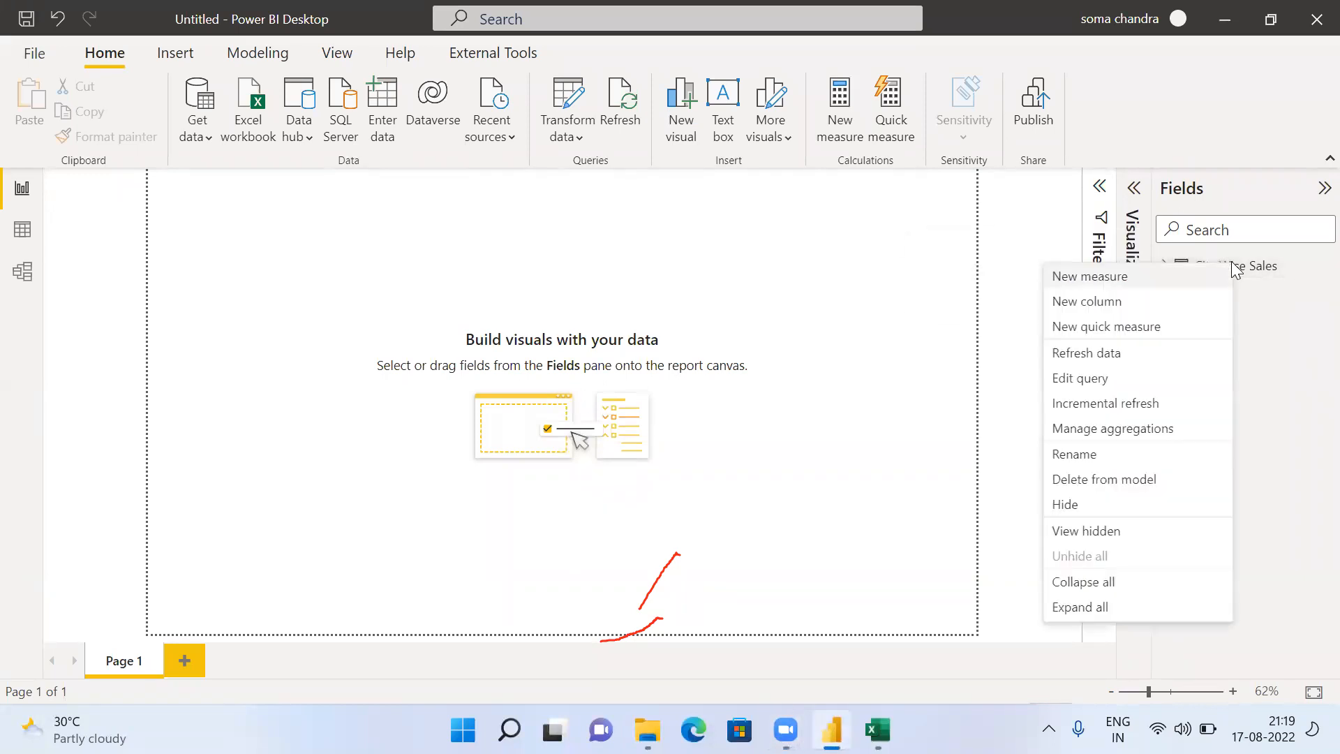
click(1109, 482)
click(781, 409)
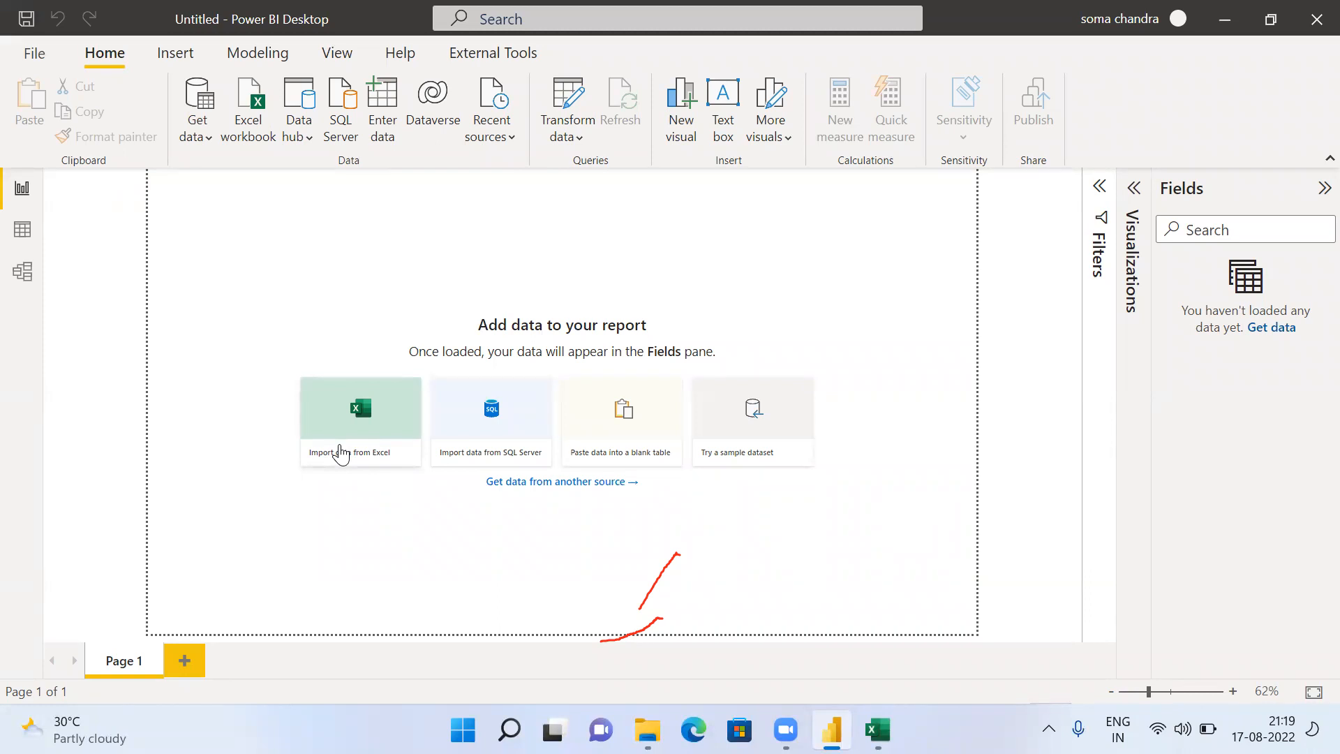
Import the City Wise Sales sheet from the SAMPLE_DATA Excel workbook and load it into the report
click(340, 452)
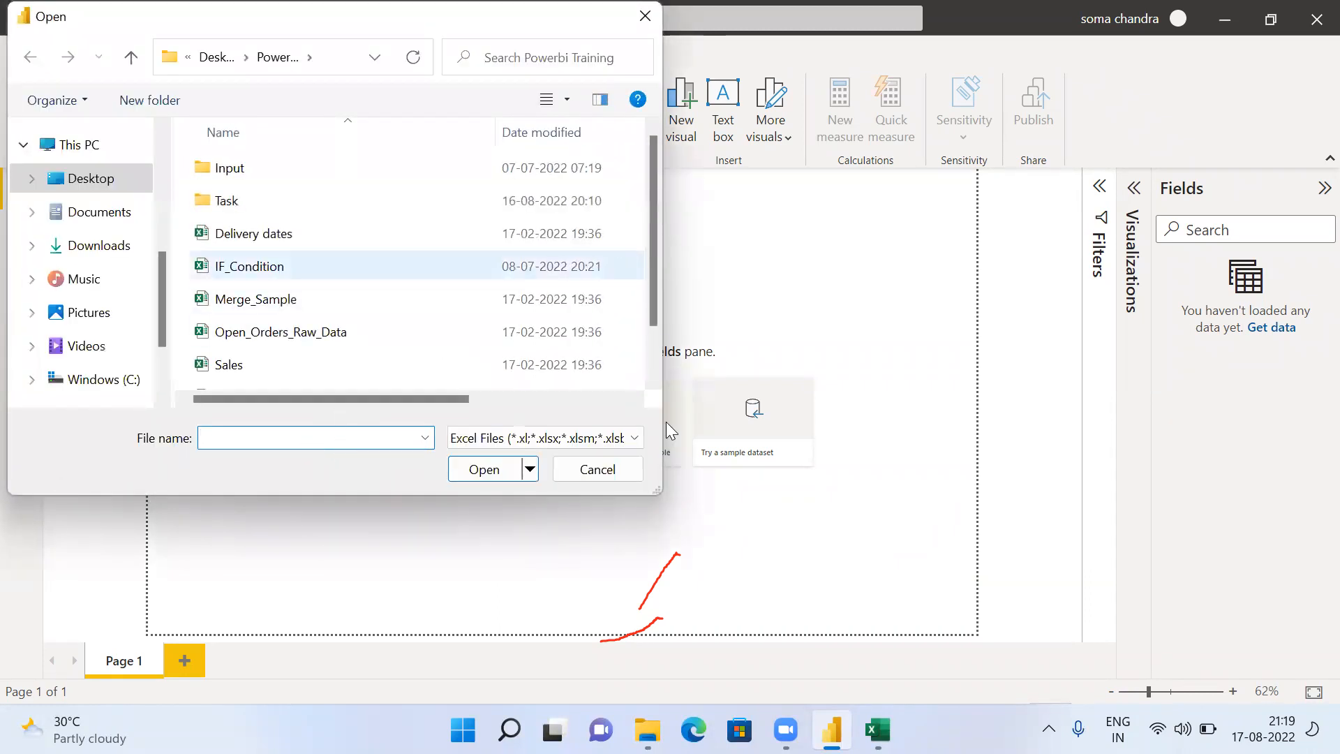
click(614, 471)
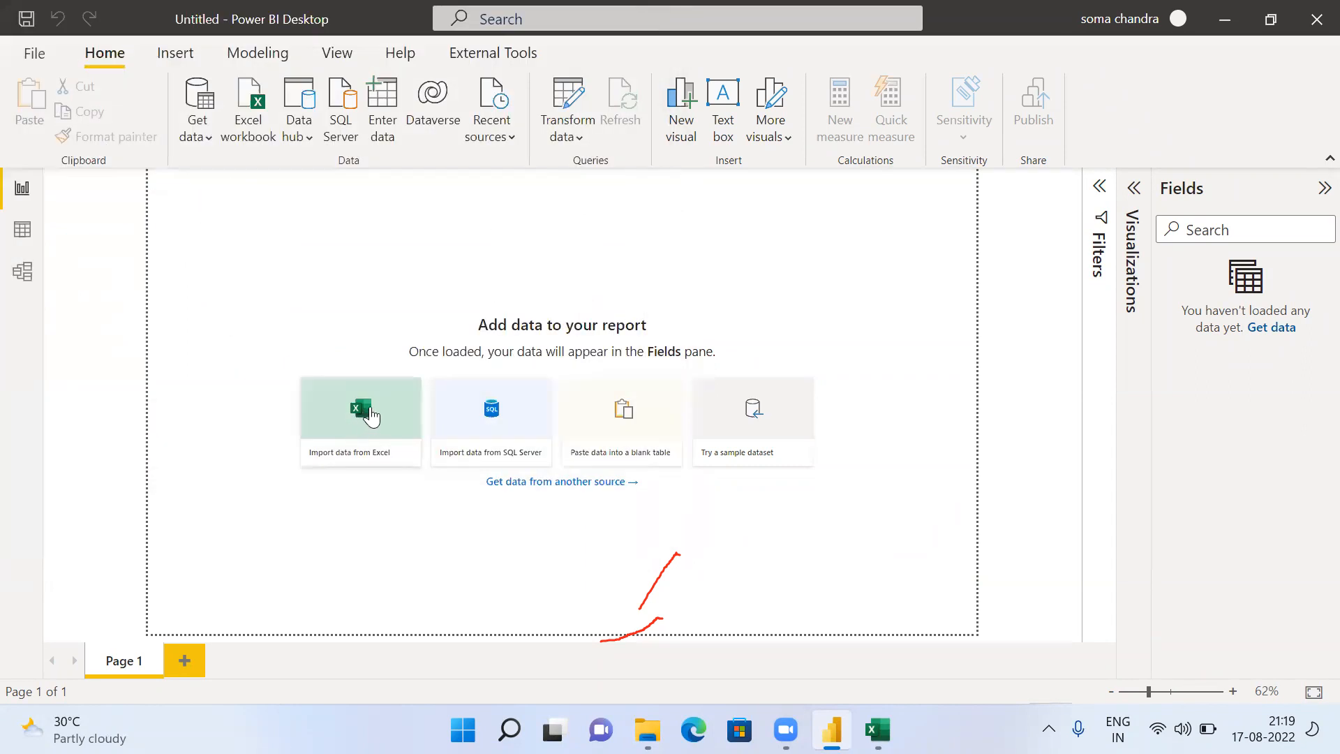
click(365, 414)
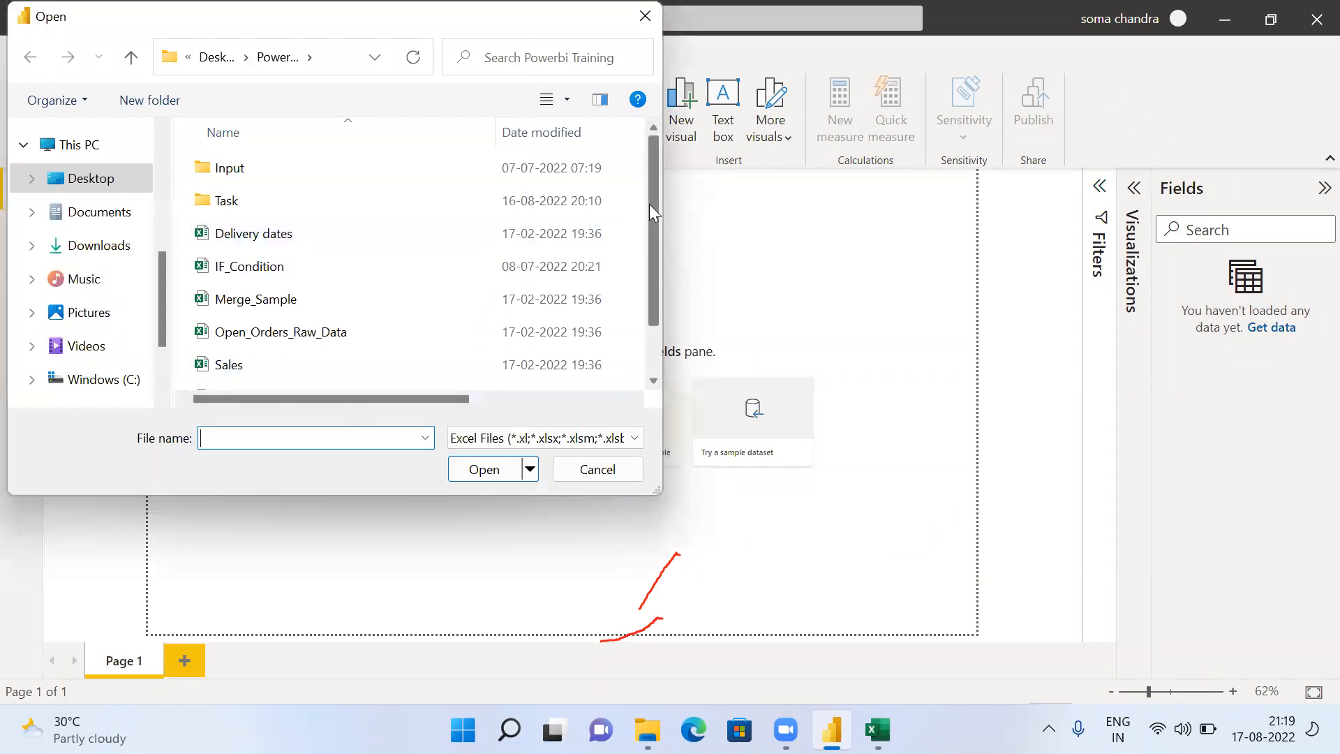
scroll(649, 204, down, 2)
click(270, 353)
click(485, 469)
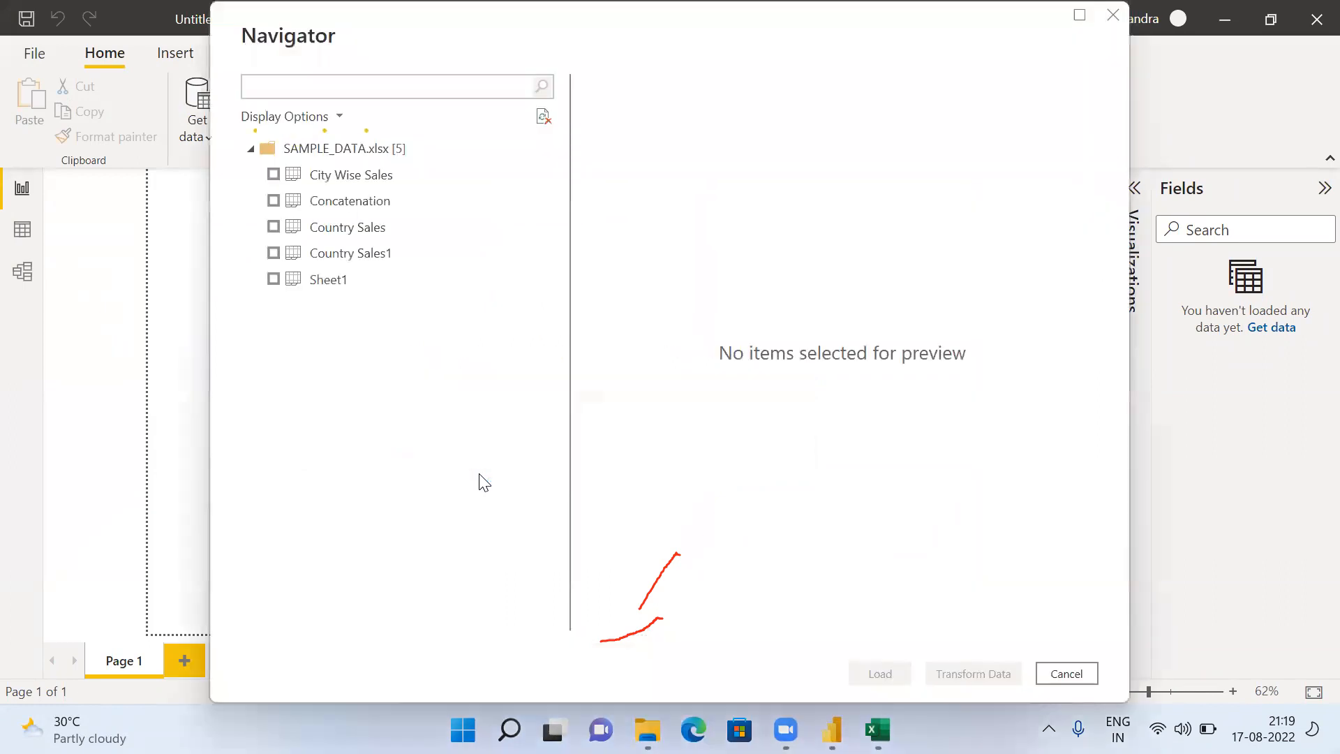
click(271, 176)
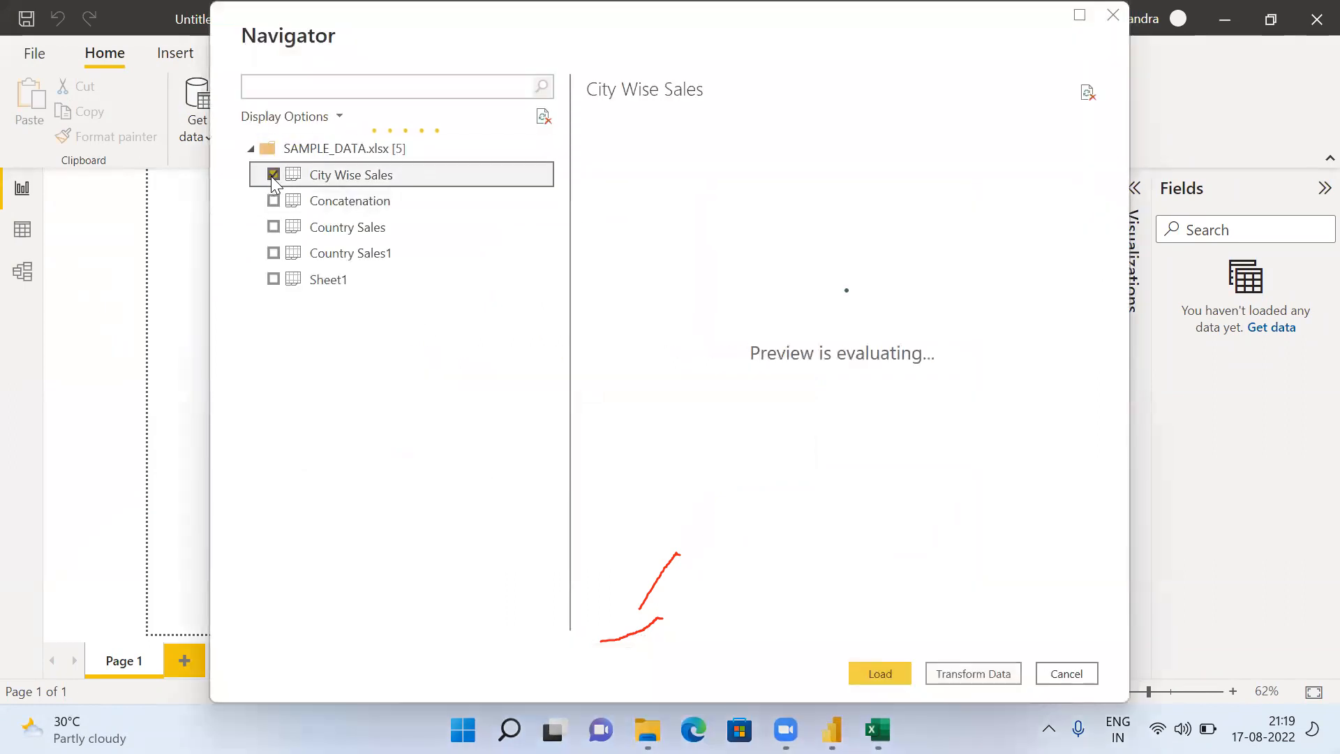
click(876, 676)
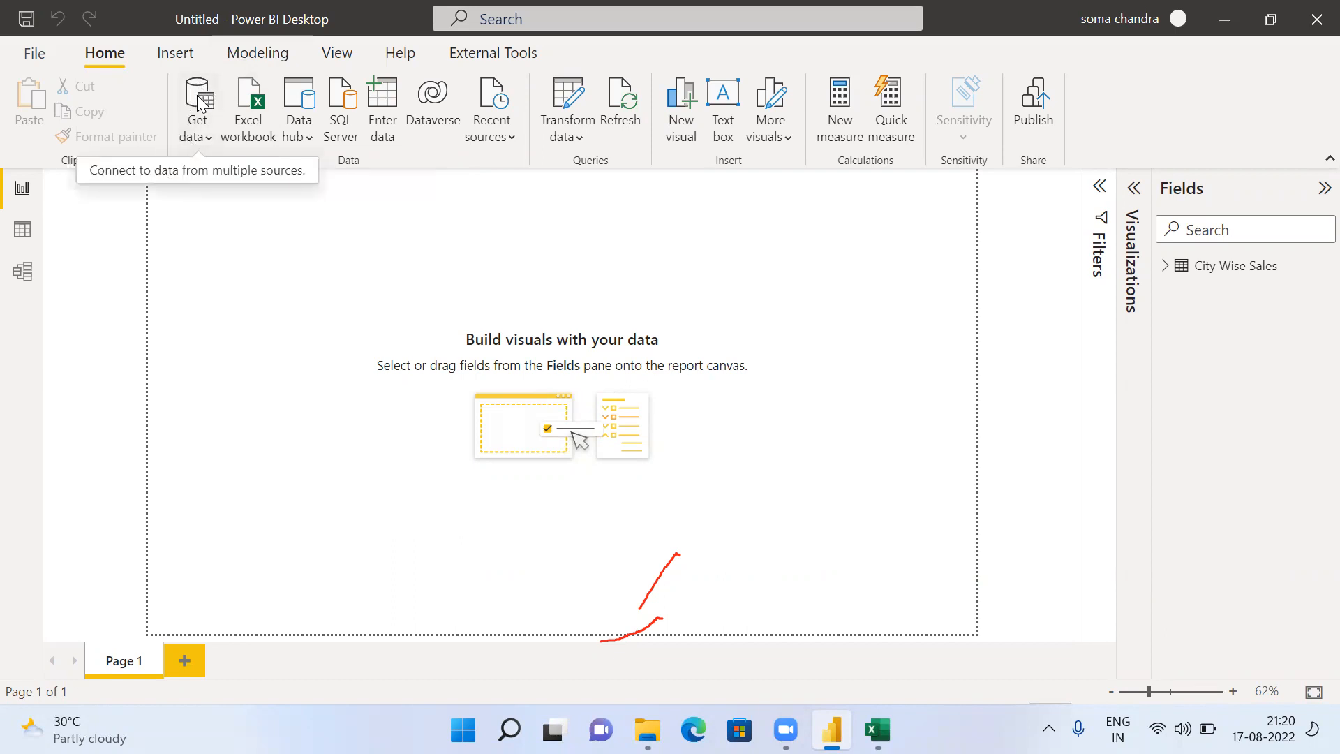
Open the full list of available data sources and look through its connectors
click(207, 147)
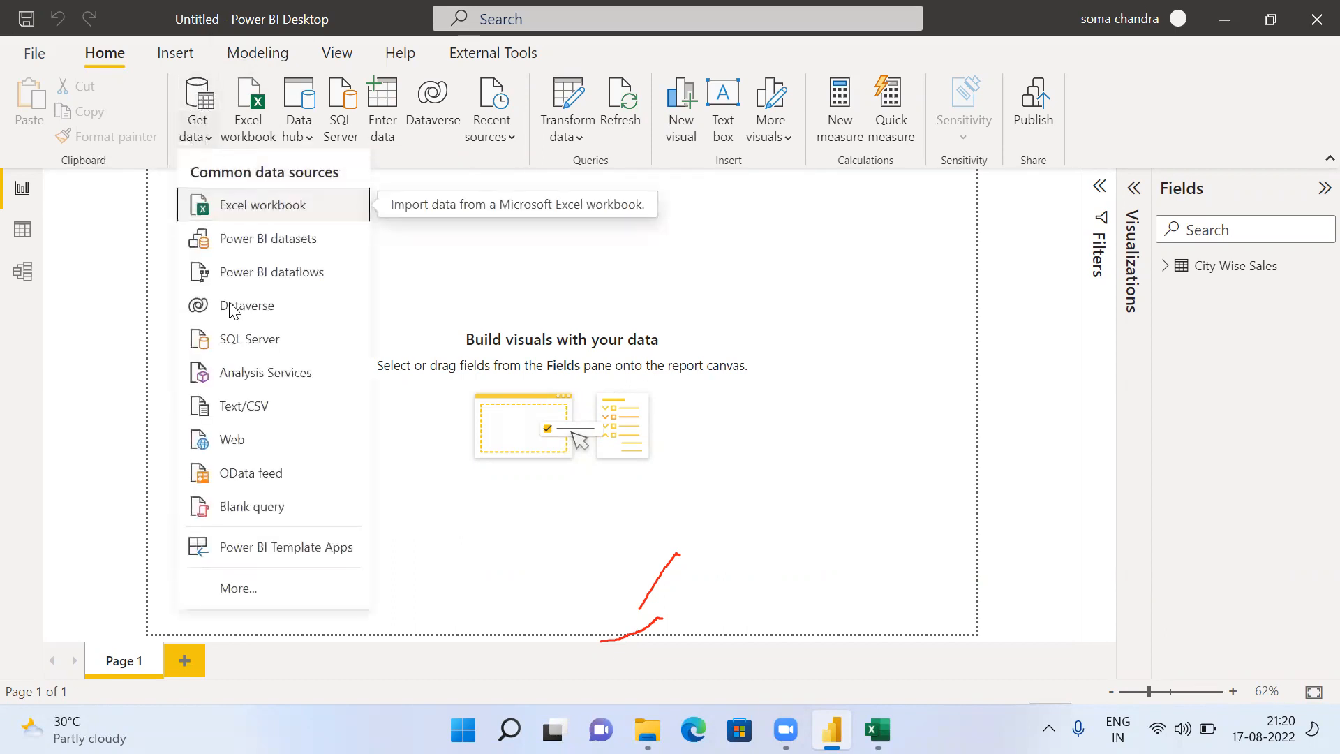
click(278, 583)
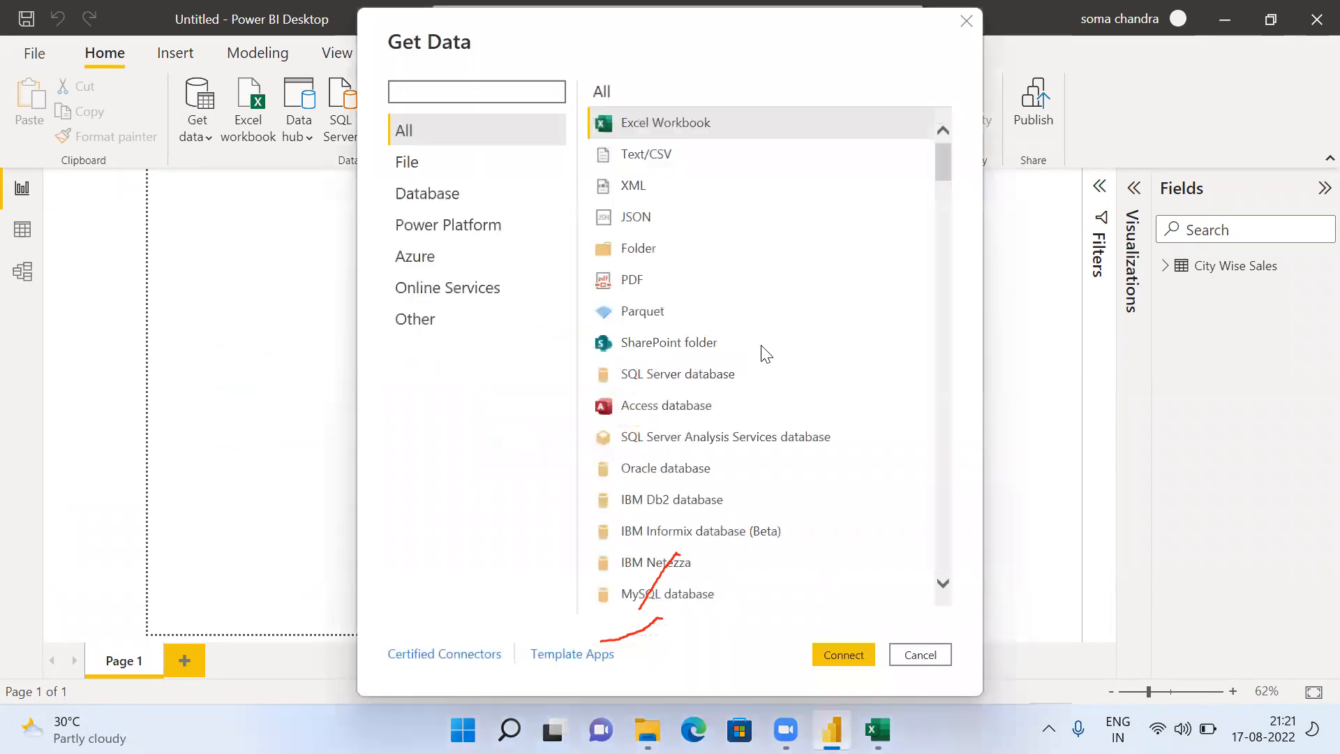
scroll(943, 191, down, 10)
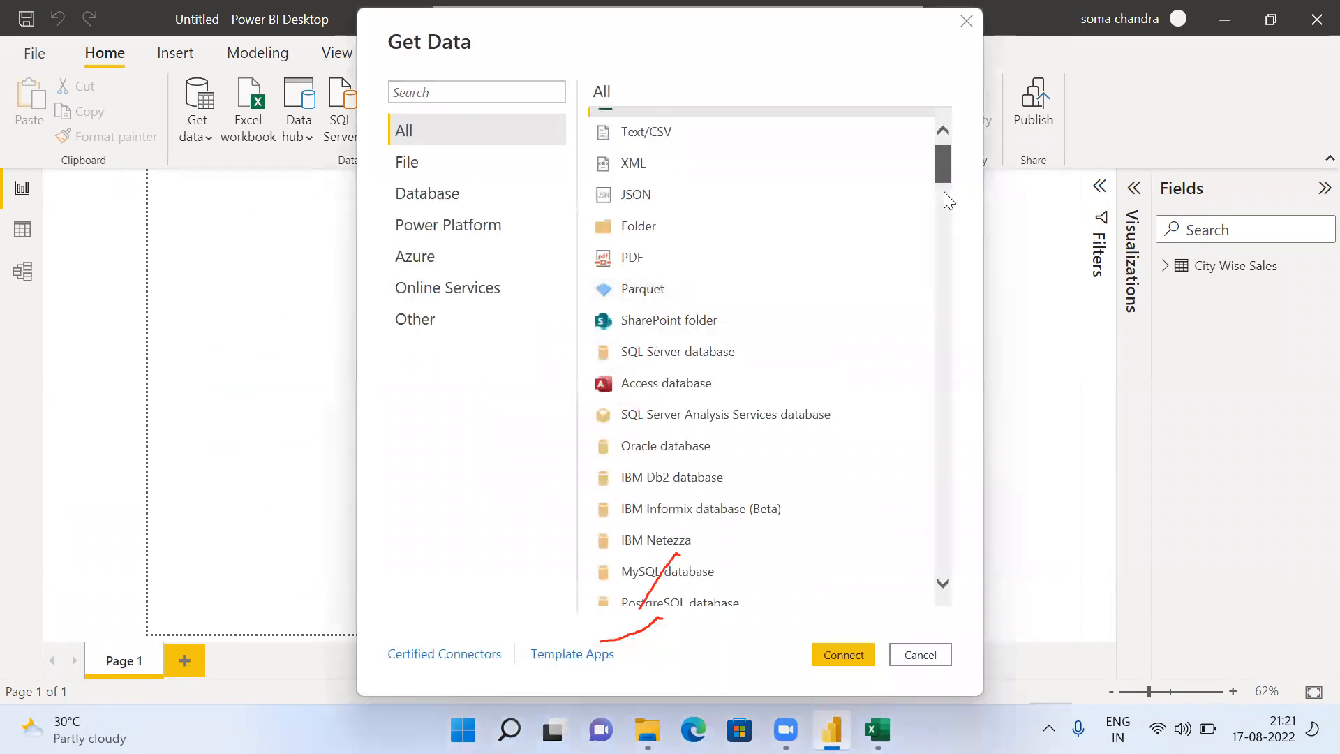
scroll(953, 296, down, 20)
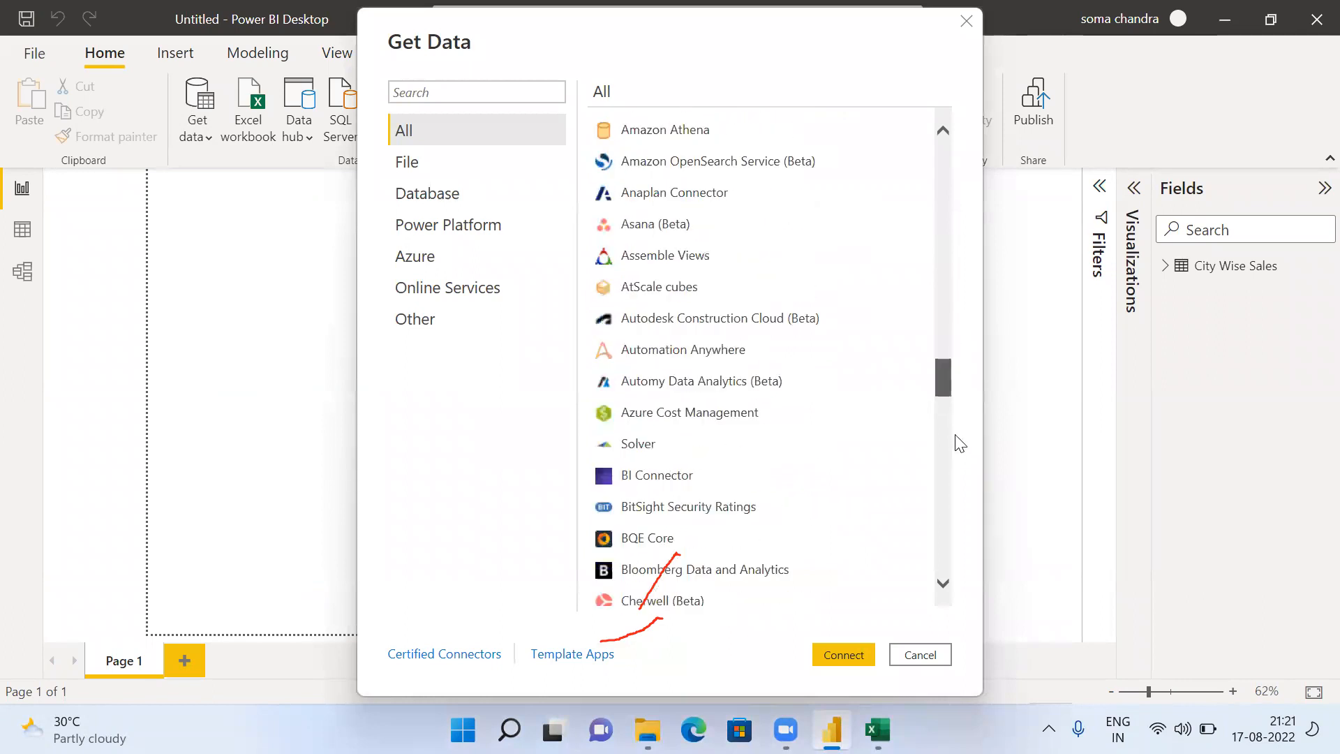
Look through the complete list of data source connectors, from Excel Workbook down to Blank Query
scroll(960, 491, down, 10)
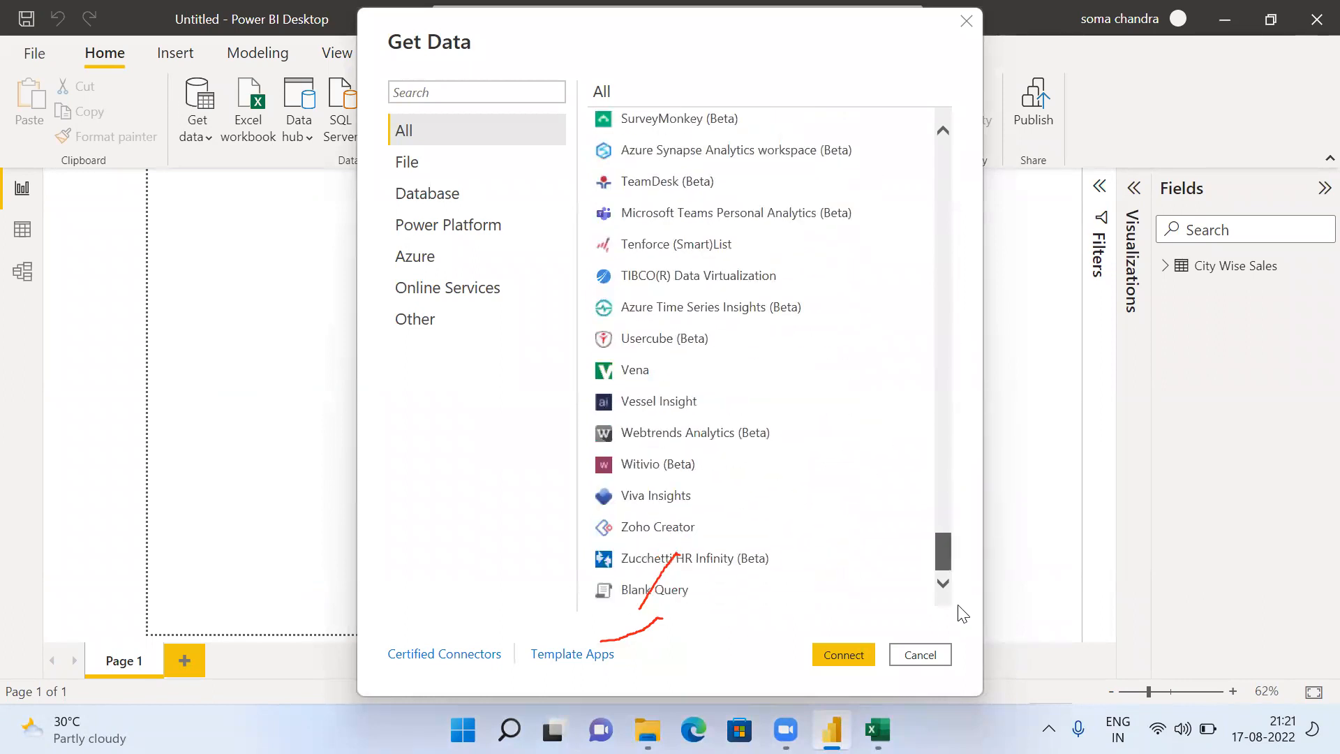
scroll(969, 431, up, 5)
scroll(970, 430, up, 20)
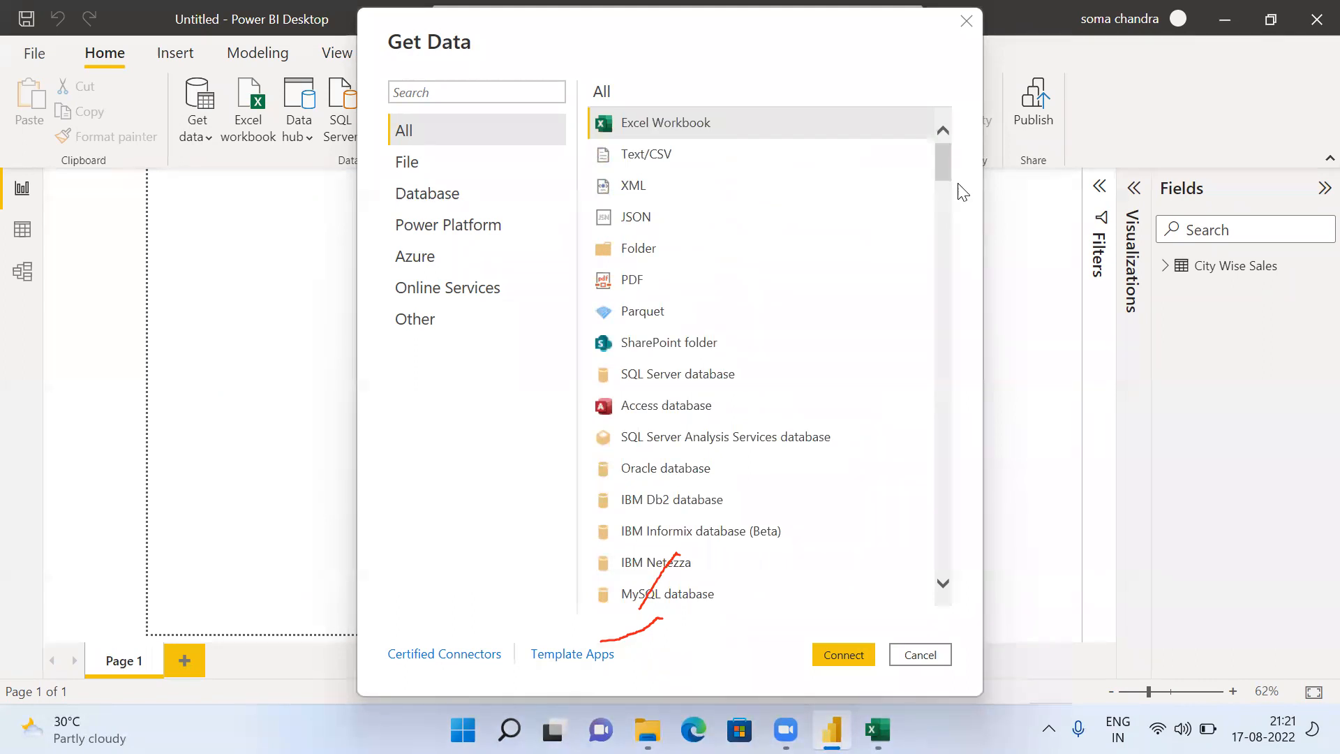
scroll(946, 170, down, 1)
drag(946, 180, 951, 223)
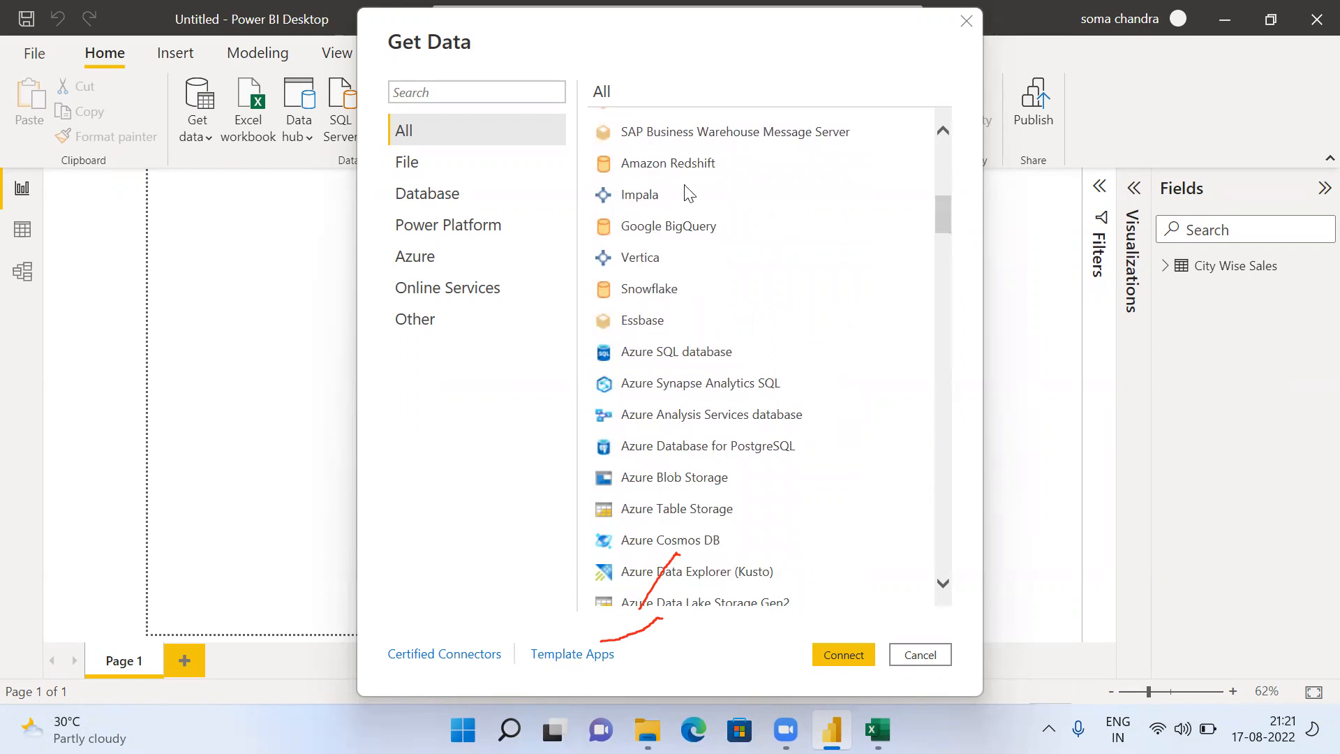
drag(942, 201, 1005, 575)
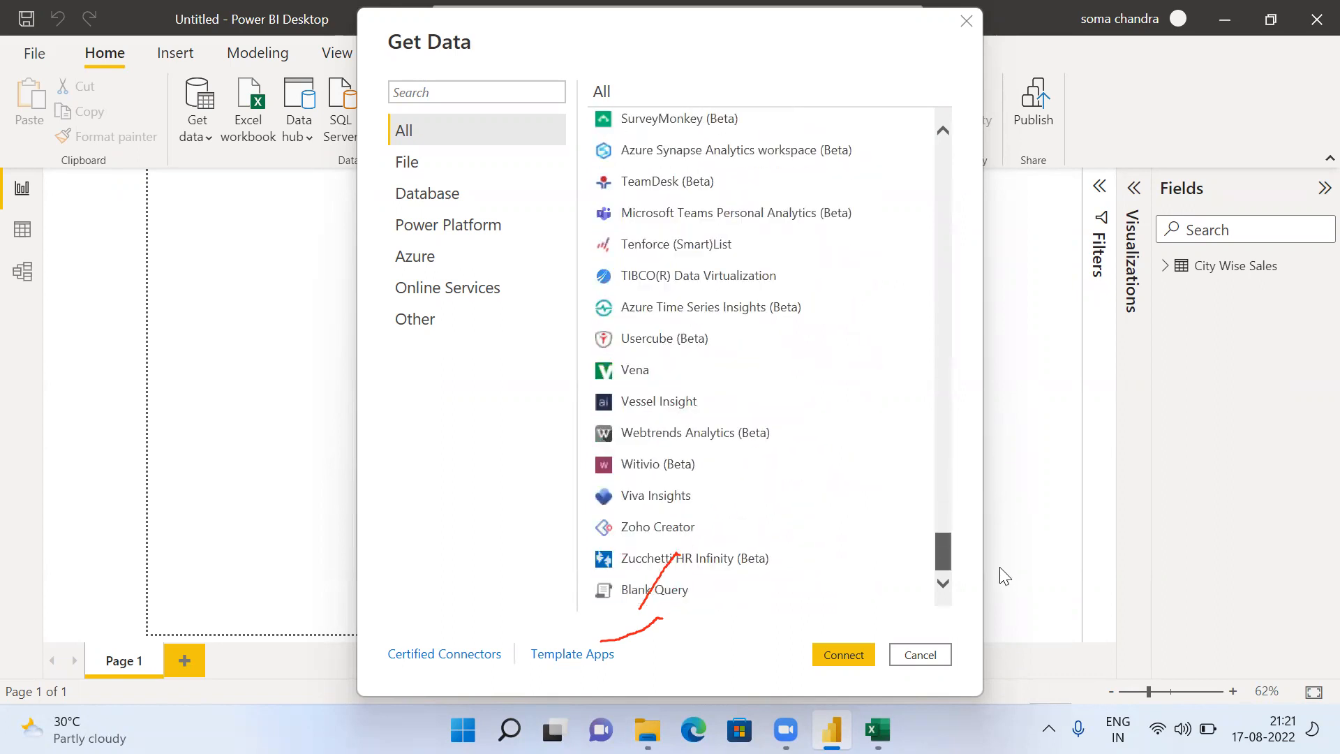
drag(973, 343, 962, 150)
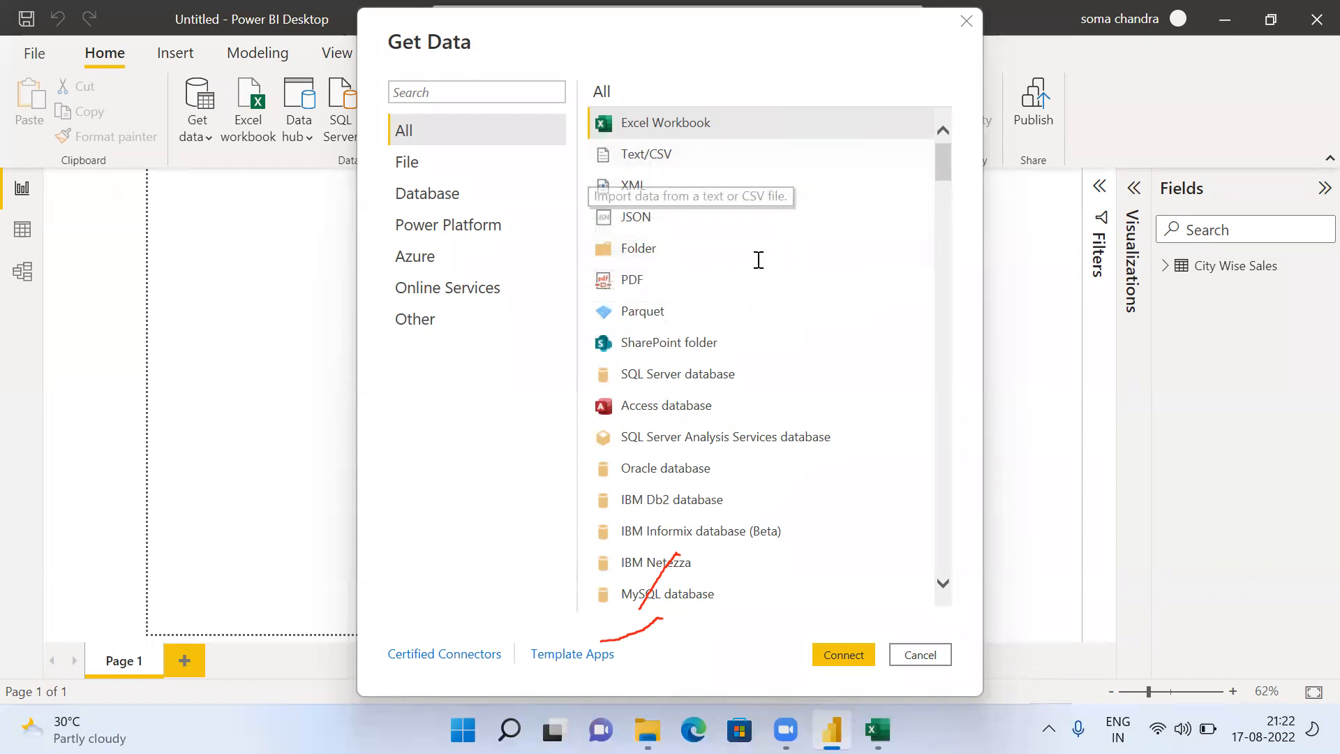
drag(942, 162, 944, 172)
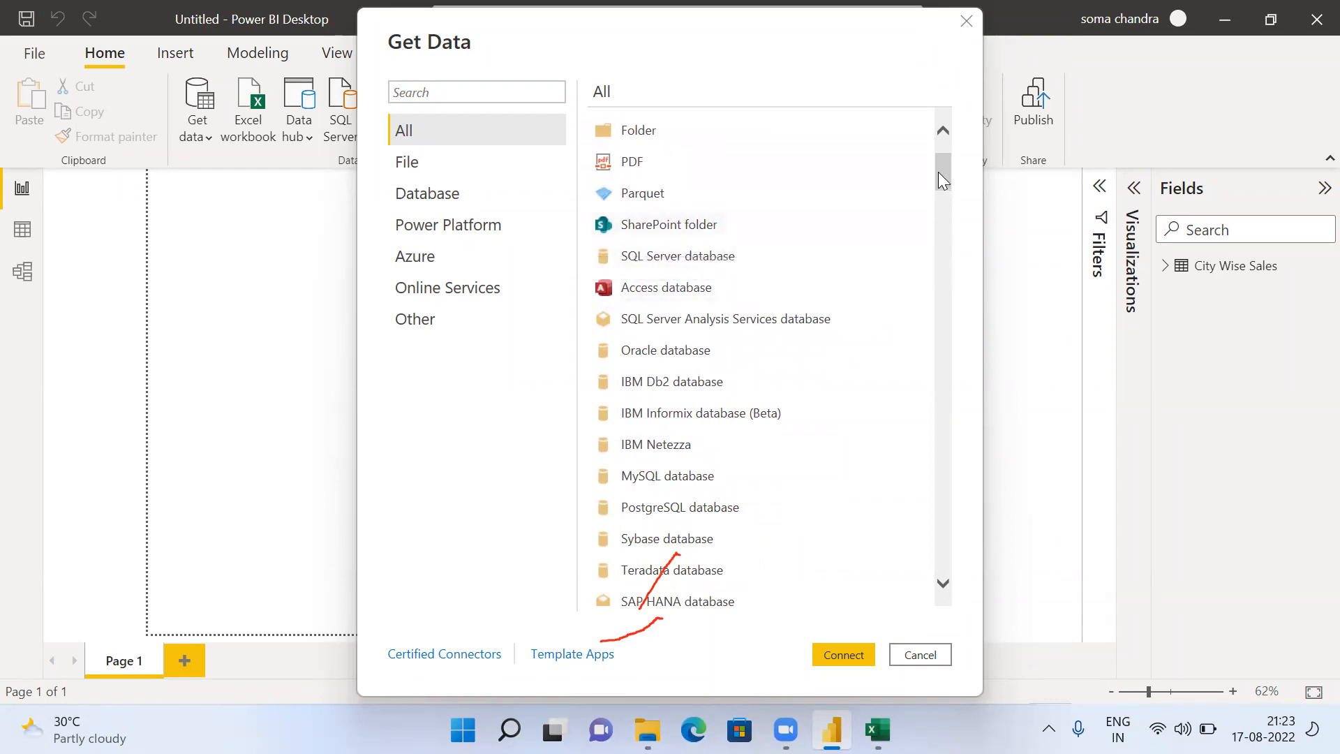
drag(938, 171, 944, 208)
drag(958, 276, 981, 566)
drag(978, 466, 998, 134)
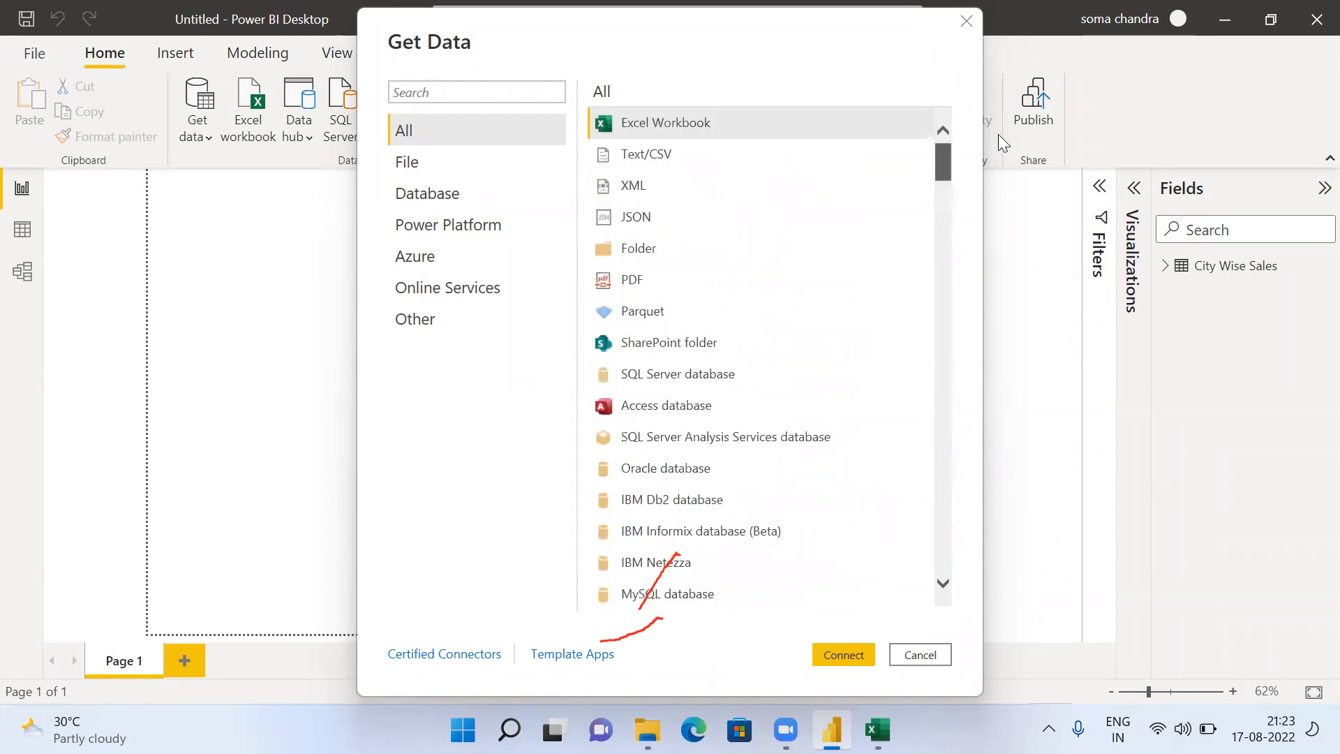
Search the data sources for "web", clear the search, and view the Database category before returning to all sources
click(465, 91)
text(web)
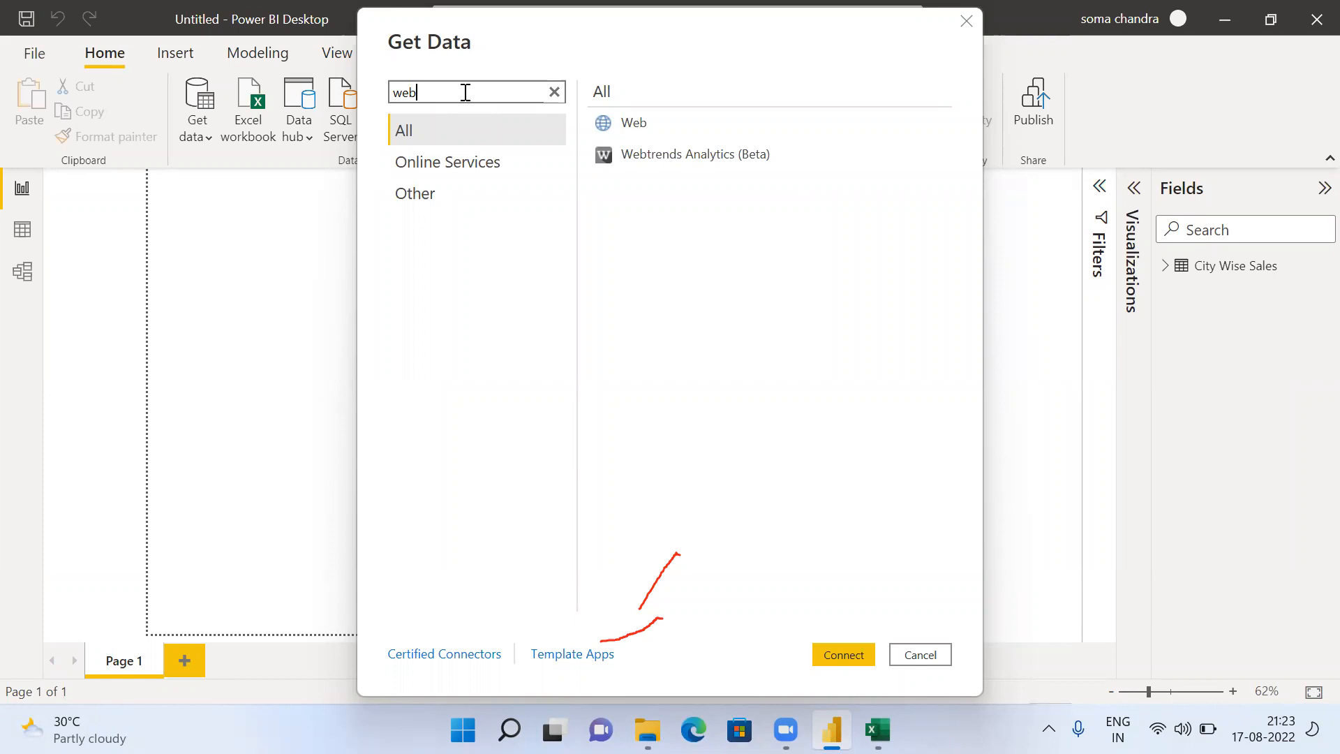
key(BackSpace)
key(BackSpace)
key(BackSpace)
click(434, 200)
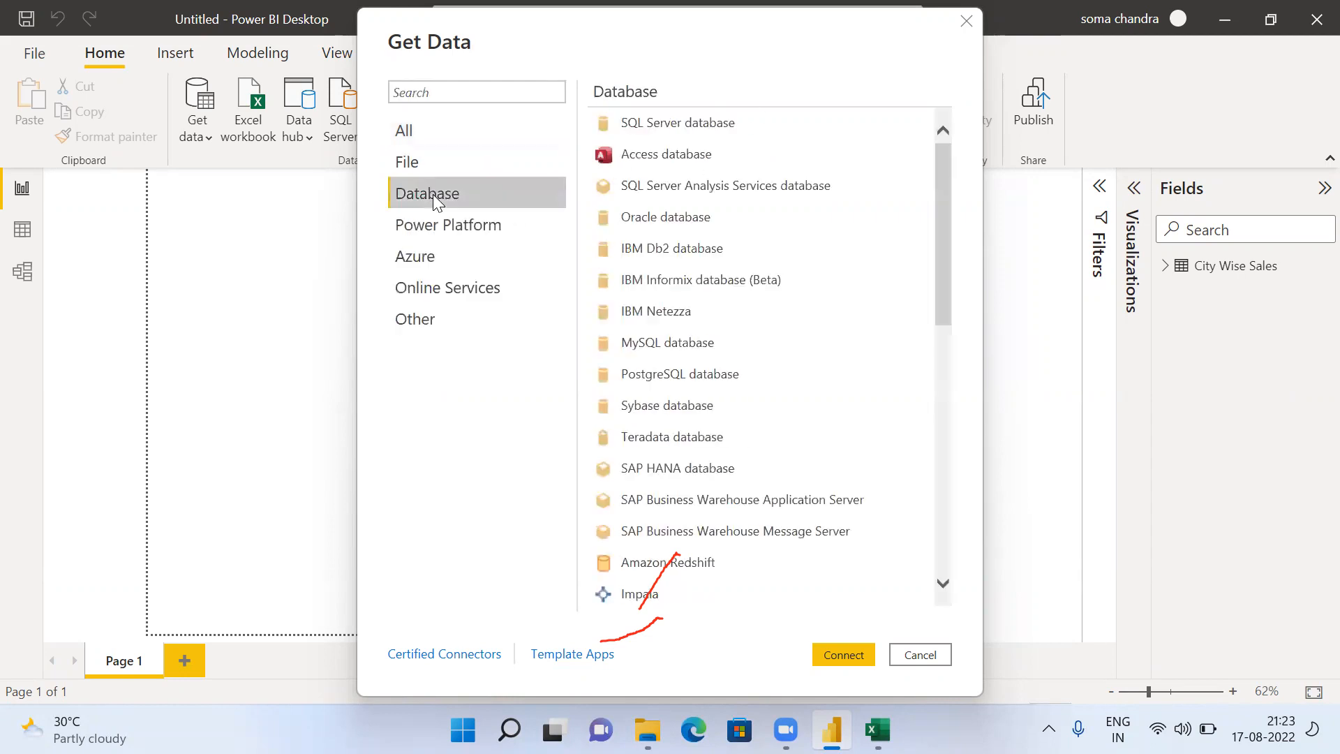
click(409, 136)
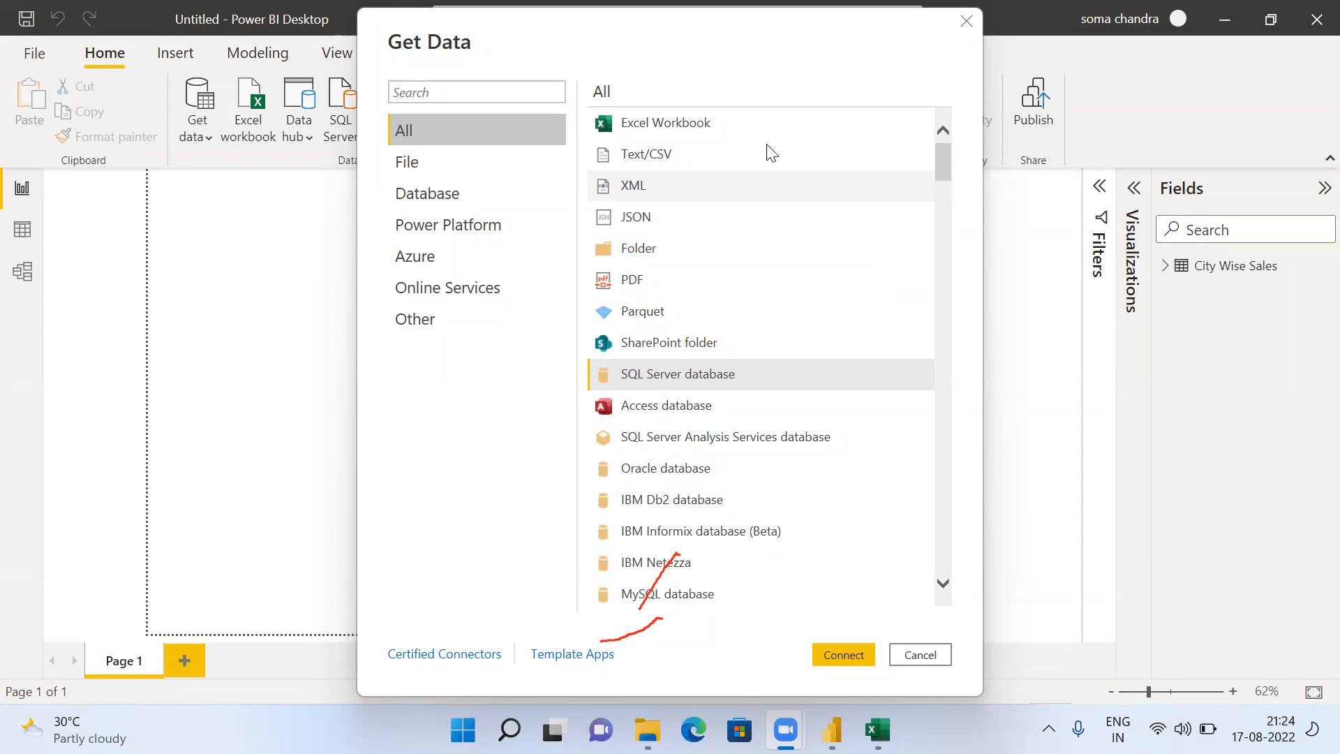
Import the Country Sales sheet from the SAMPLE_DATA Excel workbook and load it into the report
click(698, 130)
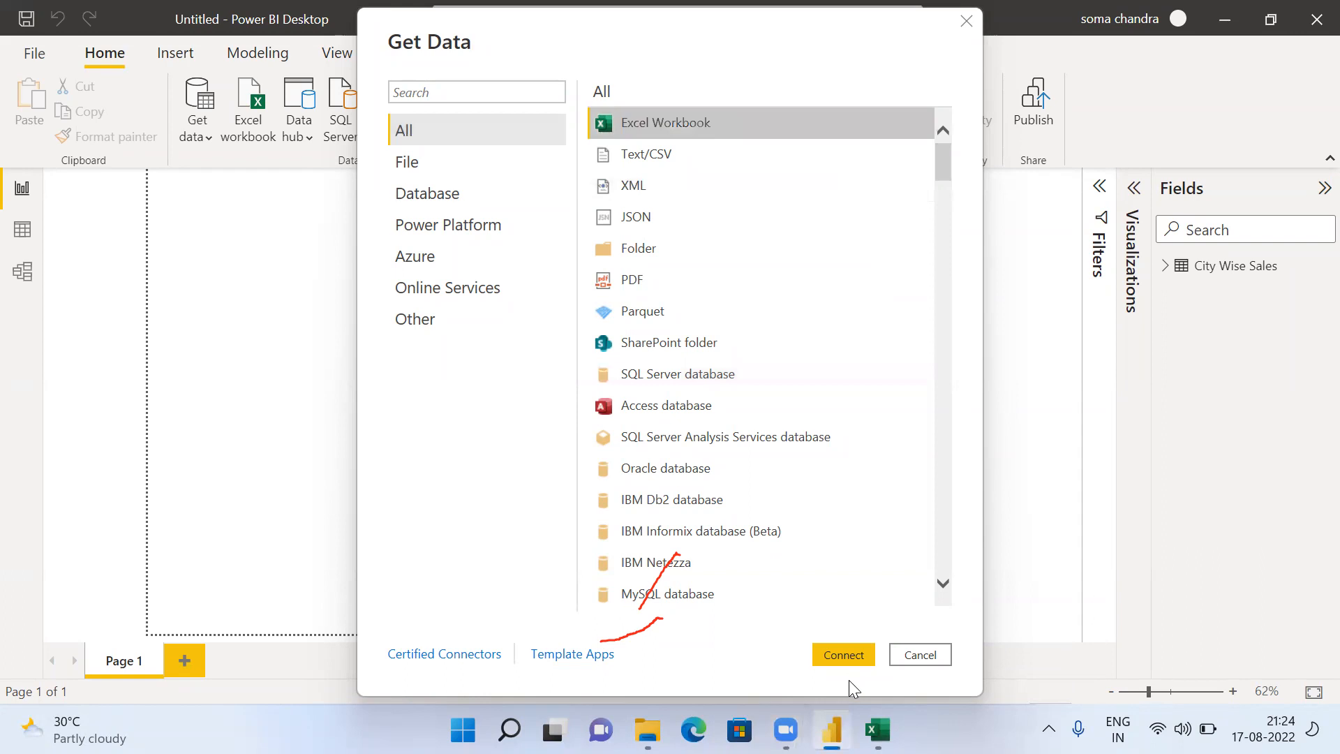
click(844, 656)
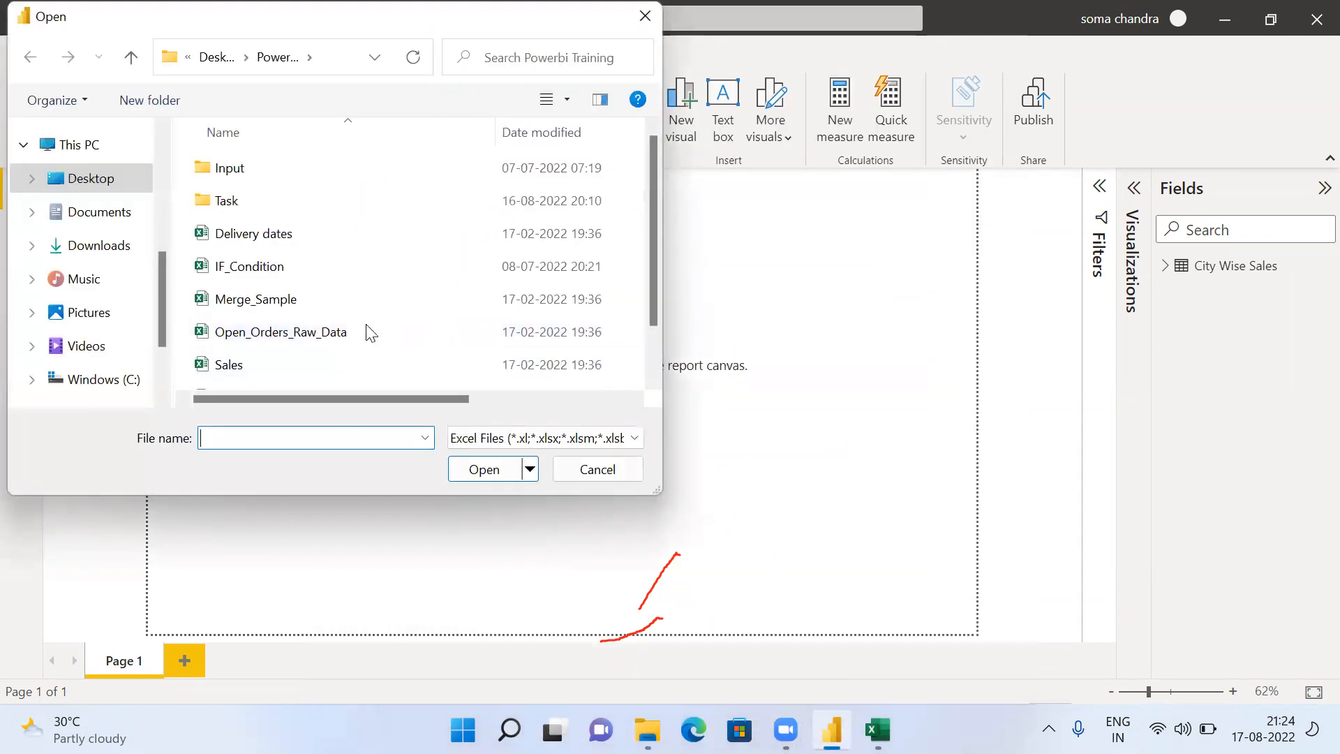
drag(651, 217, 652, 256)
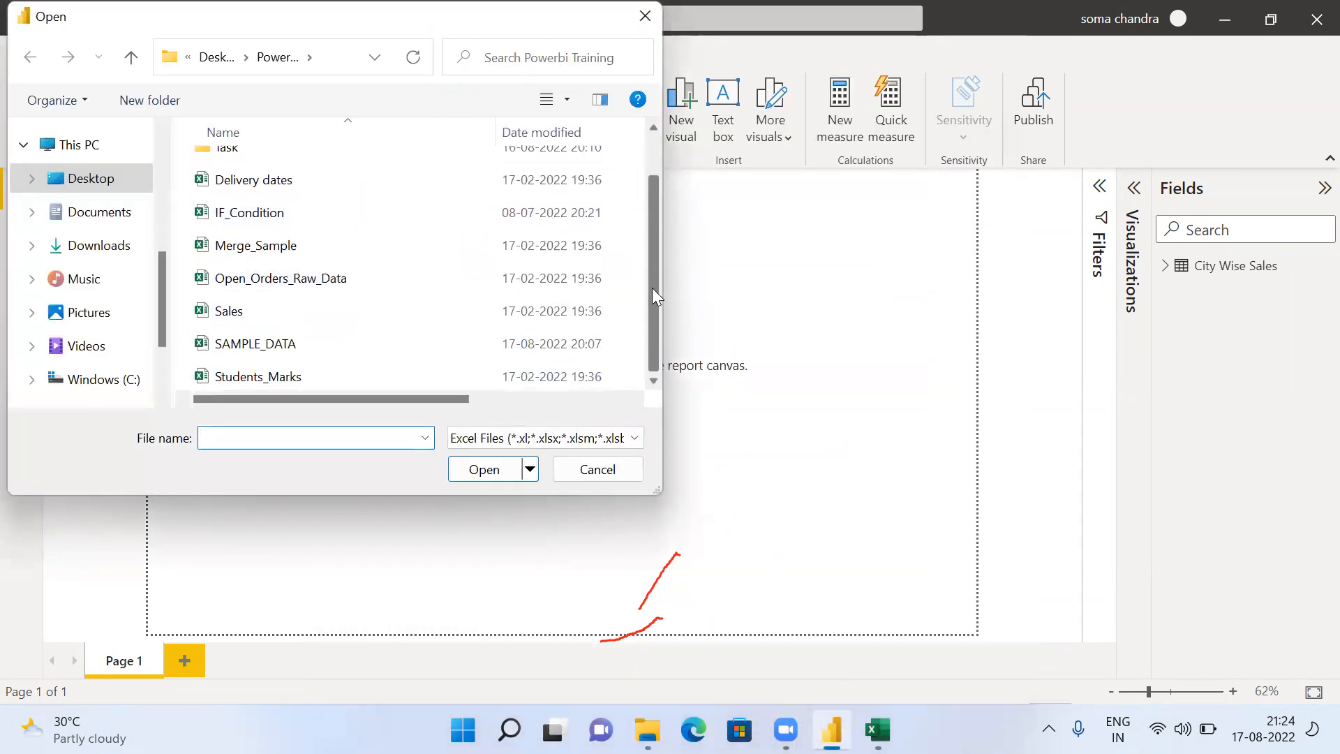
click(272, 349)
click(491, 473)
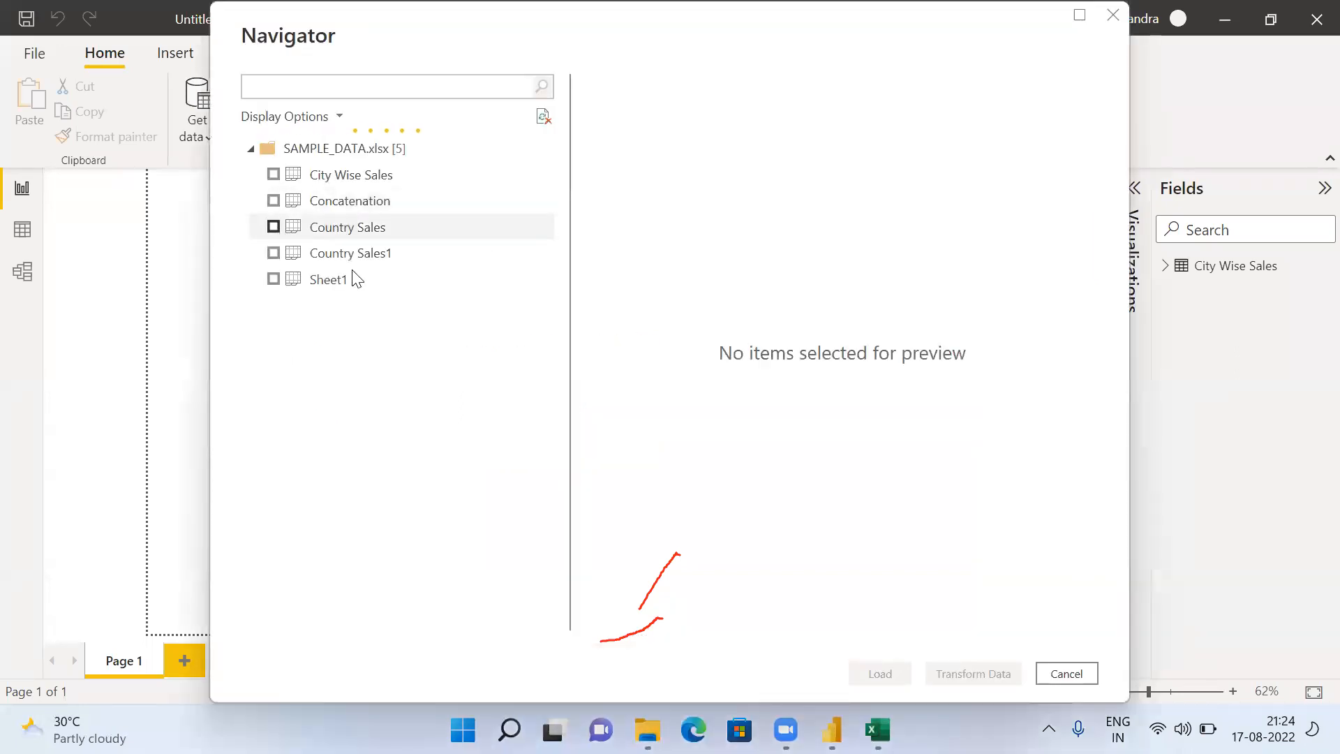
click(273, 227)
click(879, 673)
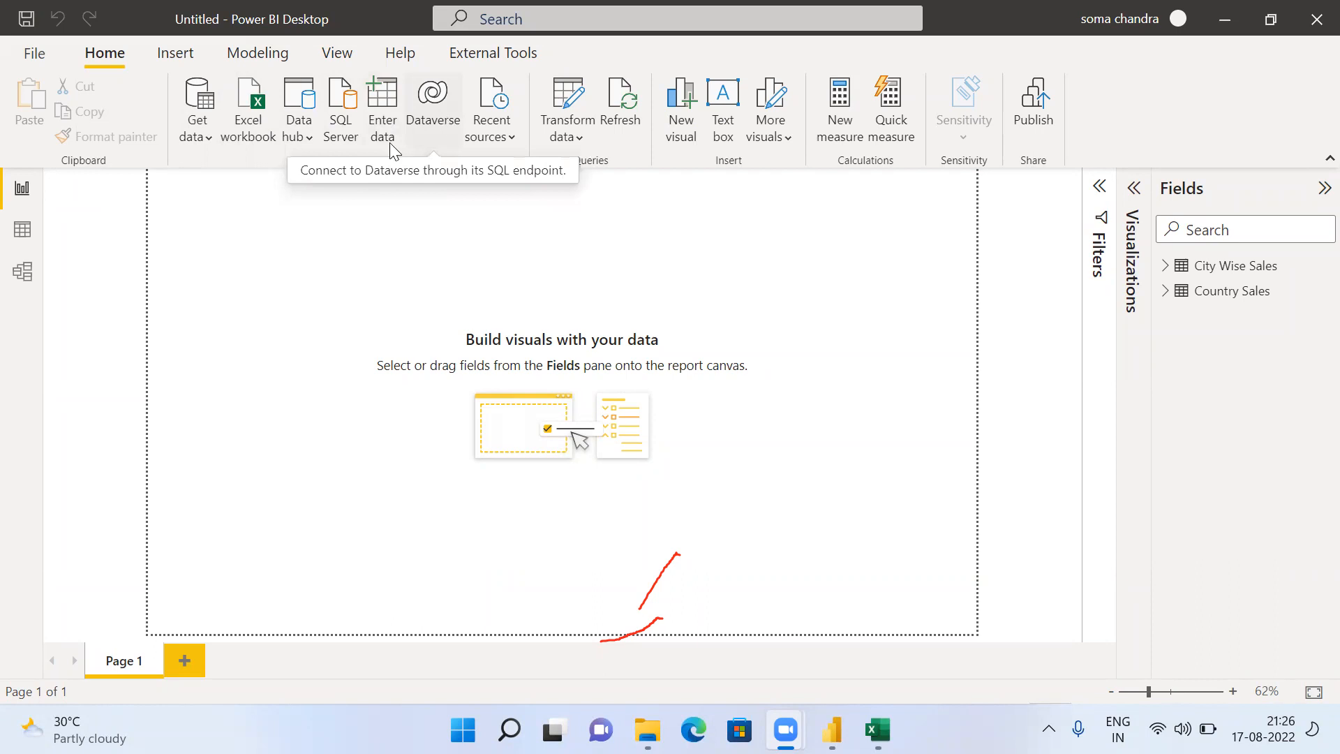
View the Data hub options, and search the full list of data sources for "googl"
click(312, 139)
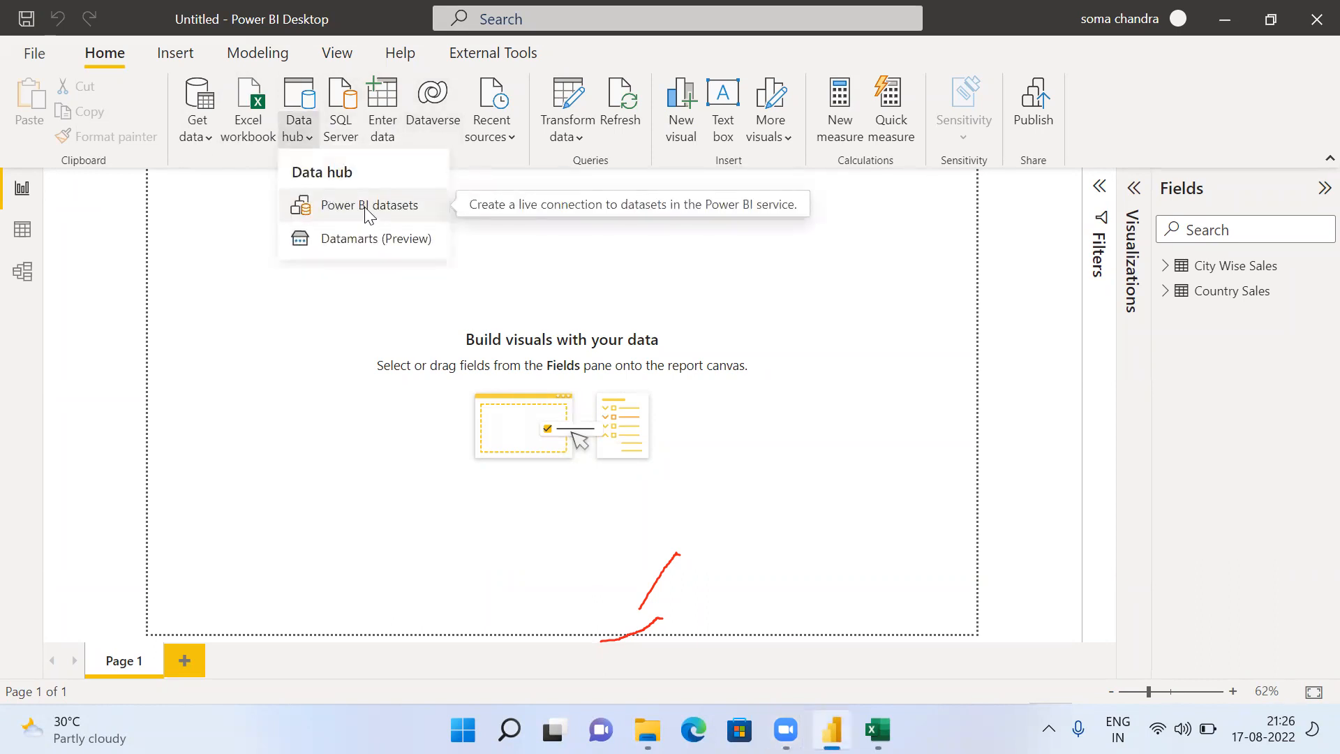
click(523, 270)
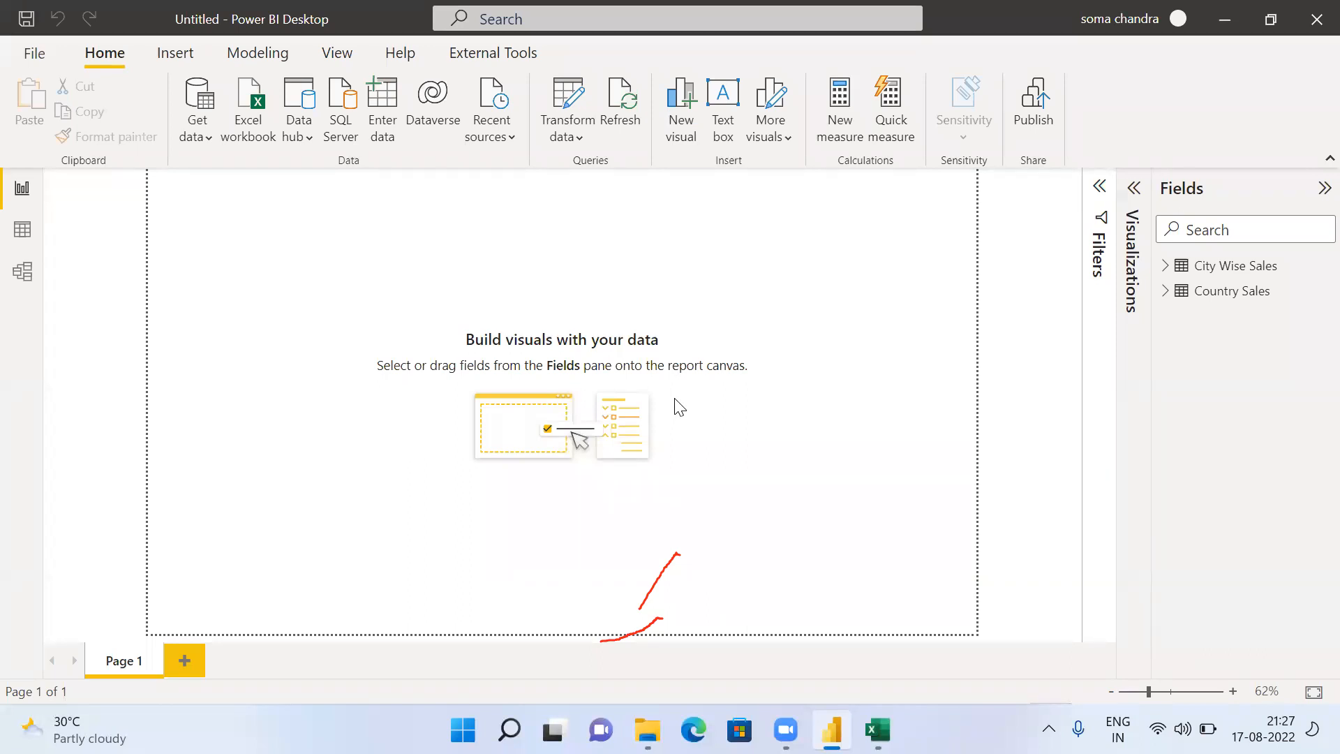
click(207, 137)
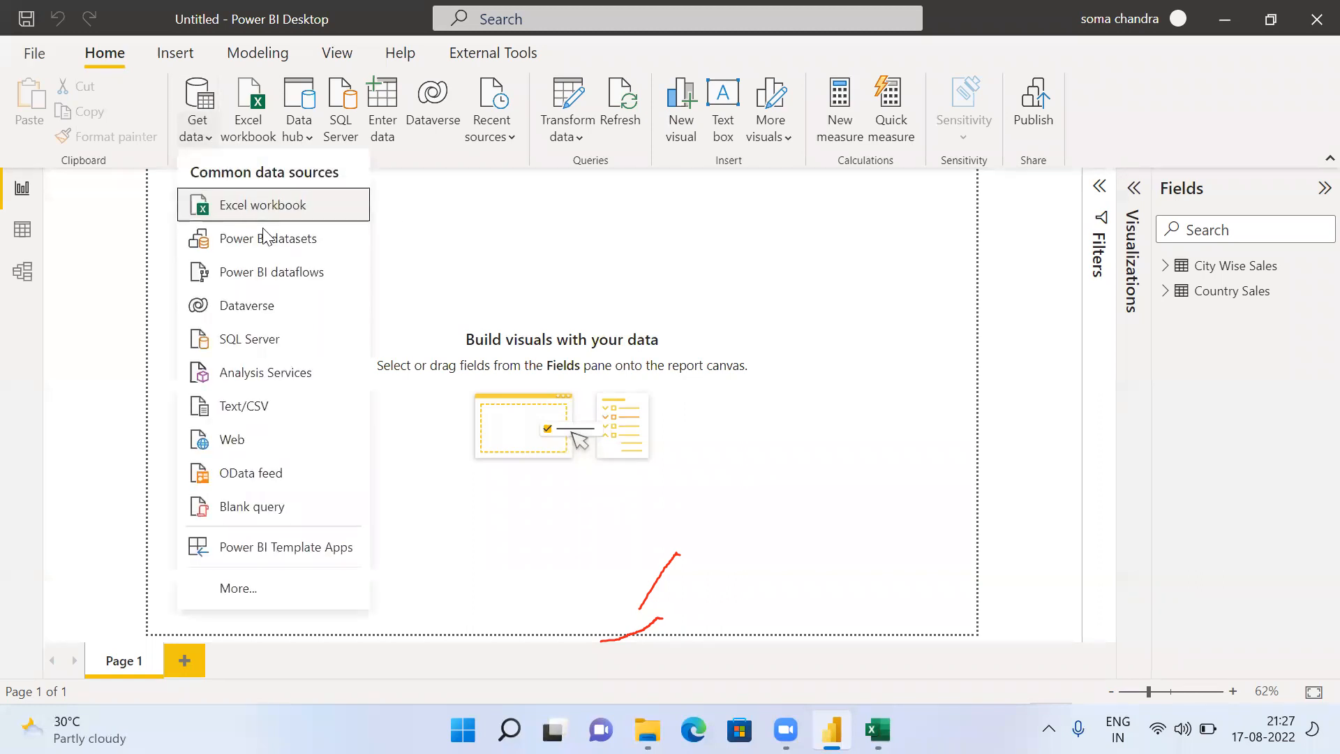
click(289, 586)
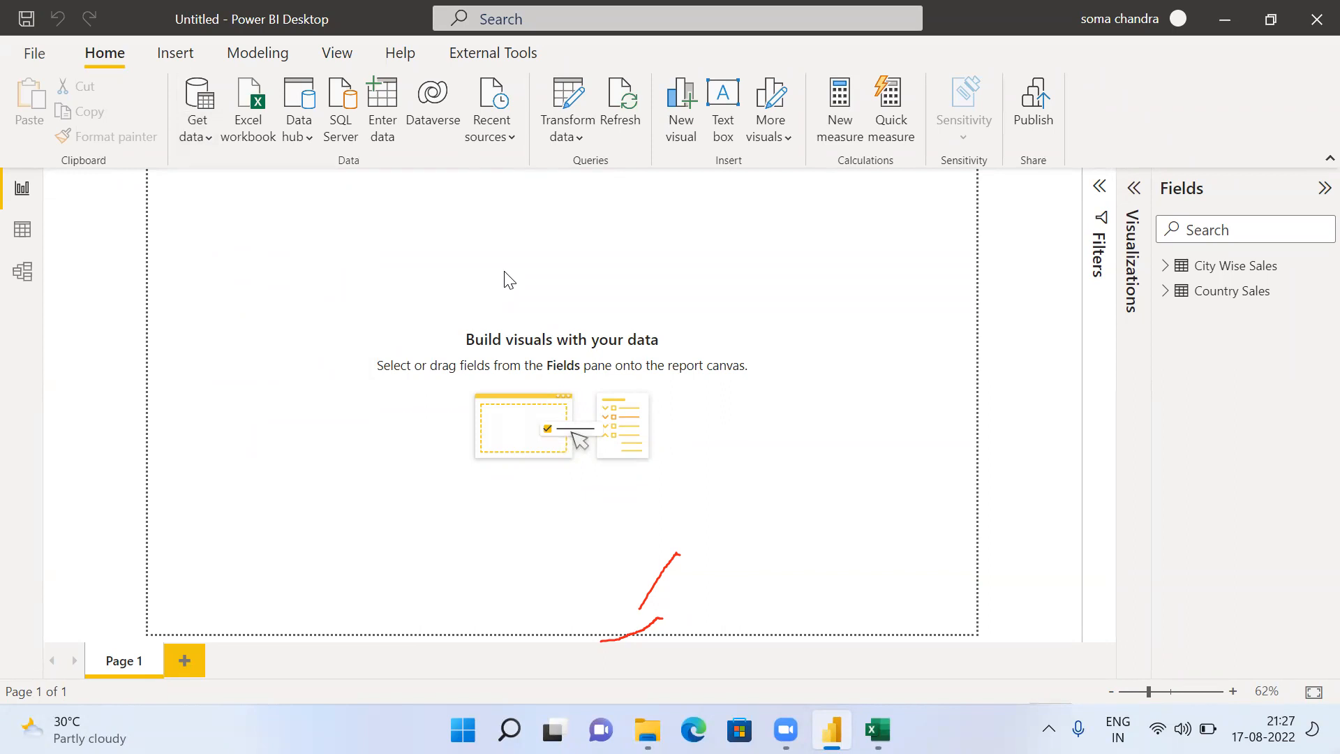
click(460, 89)
text(googl)
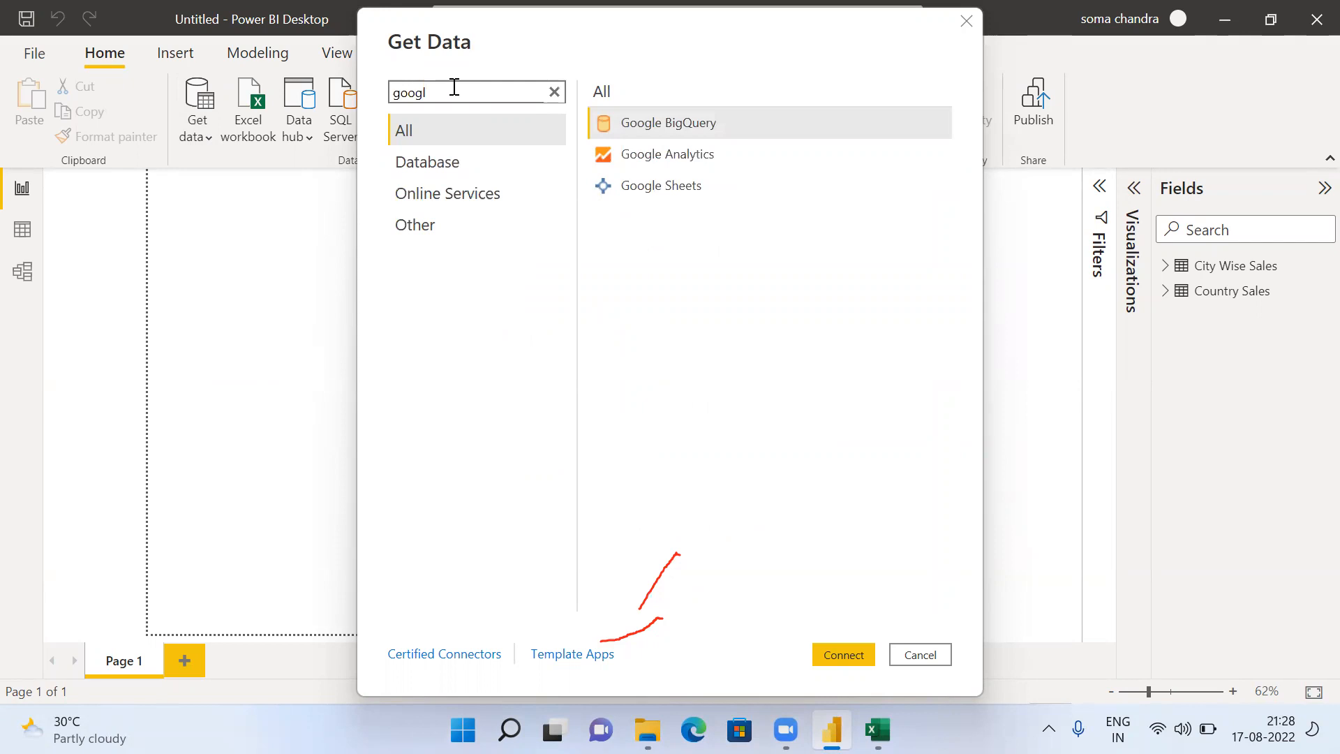
key(BackSpace)
key(BackSpace)
key(BackSpace)
key(BackSpace)
key(BackSpace)
click(921, 655)
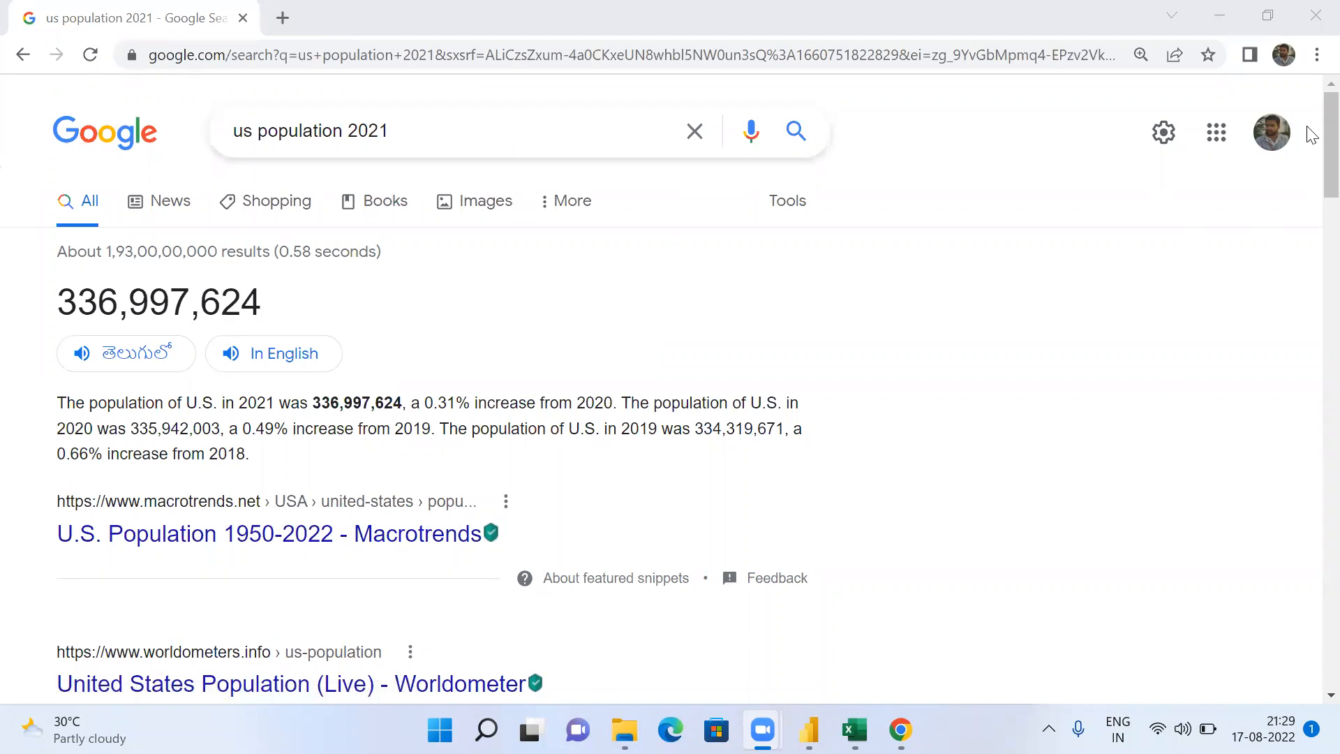
Open Worldometer's United States Population (Live) page in a new tab from the "us population 2021" Google results in Chrome
scroll(1308, 160, down, 4)
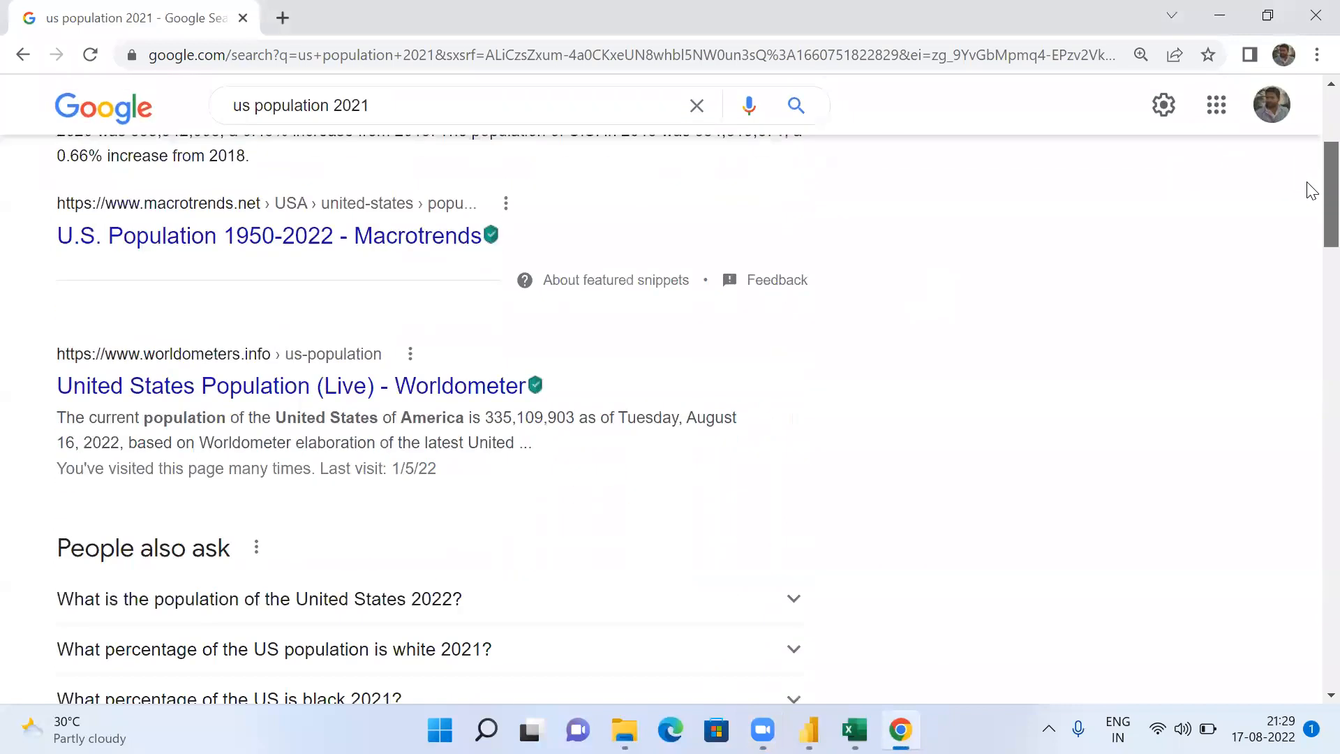
middle_click(347, 396)
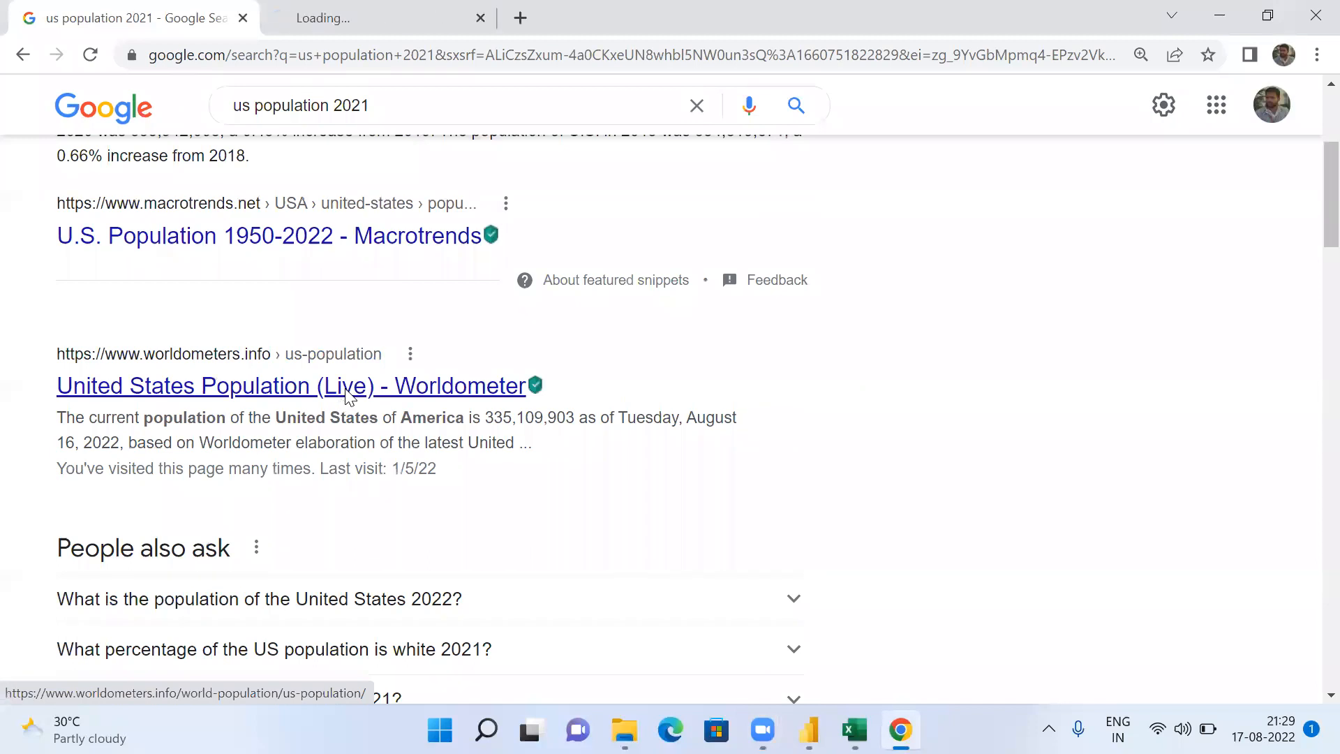
click(338, 33)
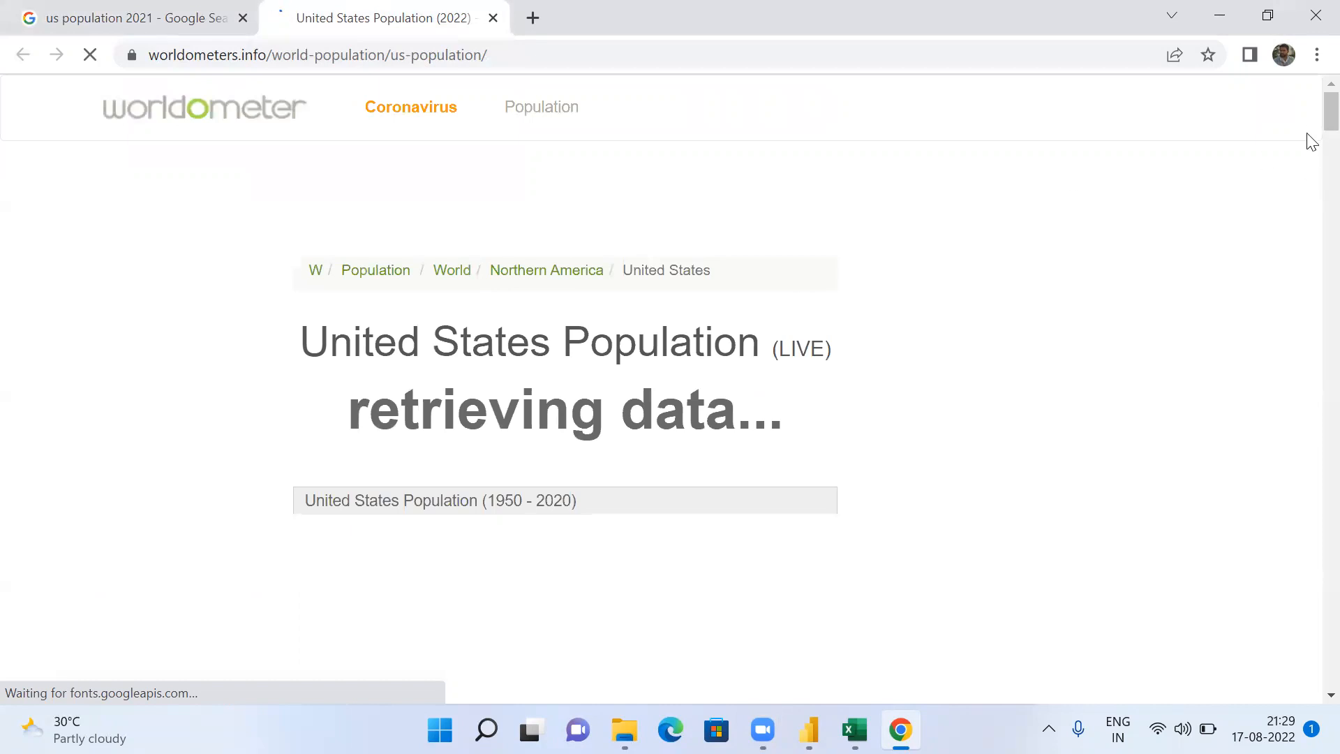
Find the "Population of the United States (2020 and historical)" table on the page and highlight its header row
scroll(1310, 147, down, 4)
scroll(1310, 153, down, 10)
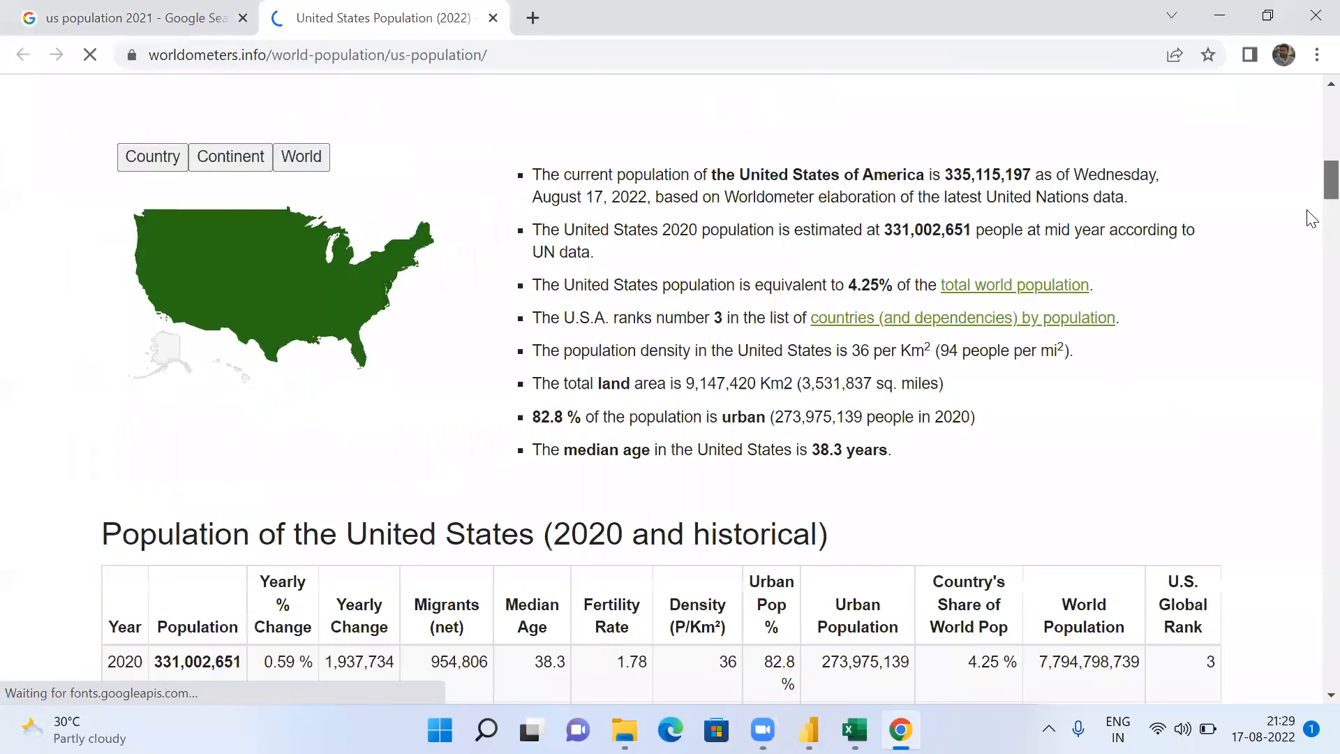
scroll(1311, 216, down, 6)
scroll(427, 320, up, 2)
drag(114, 277, 1205, 300)
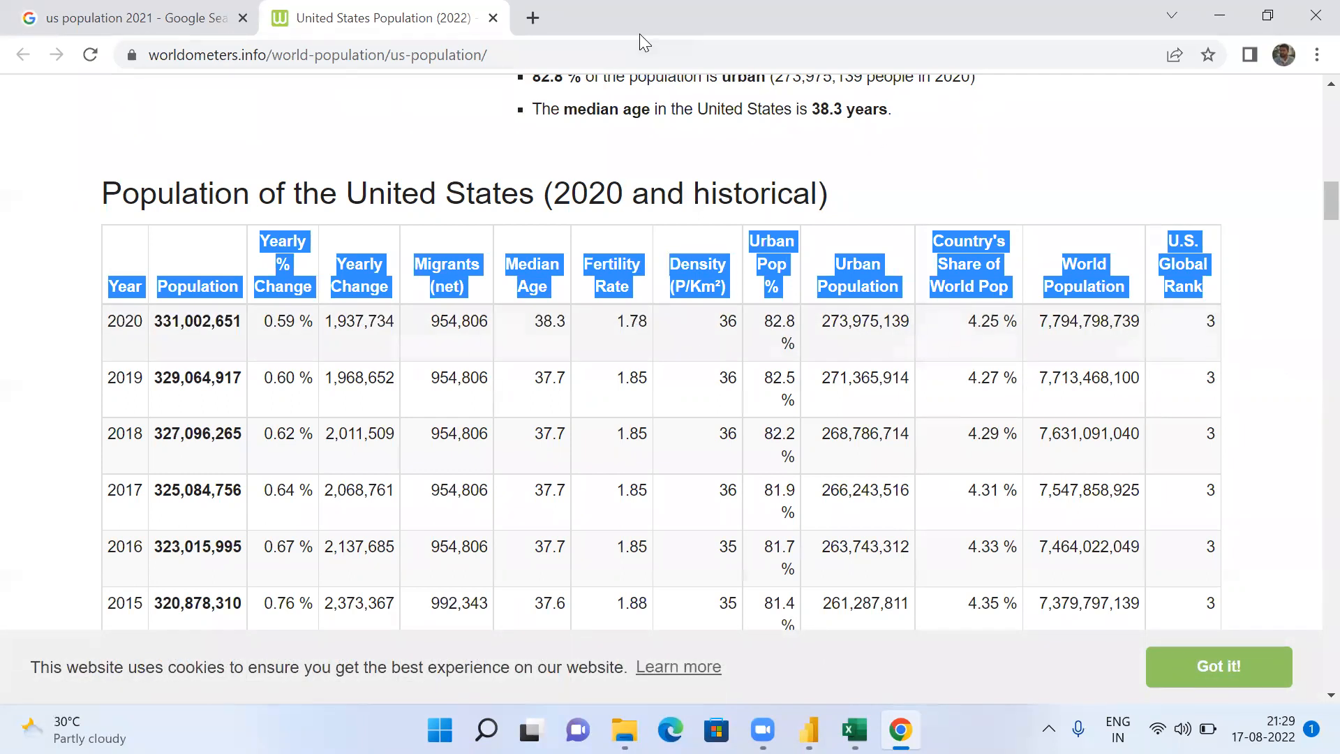
Copy the Worldometer US population page's URL and switch back to Power BI Desktop
click(549, 51)
key(ctrl+c)
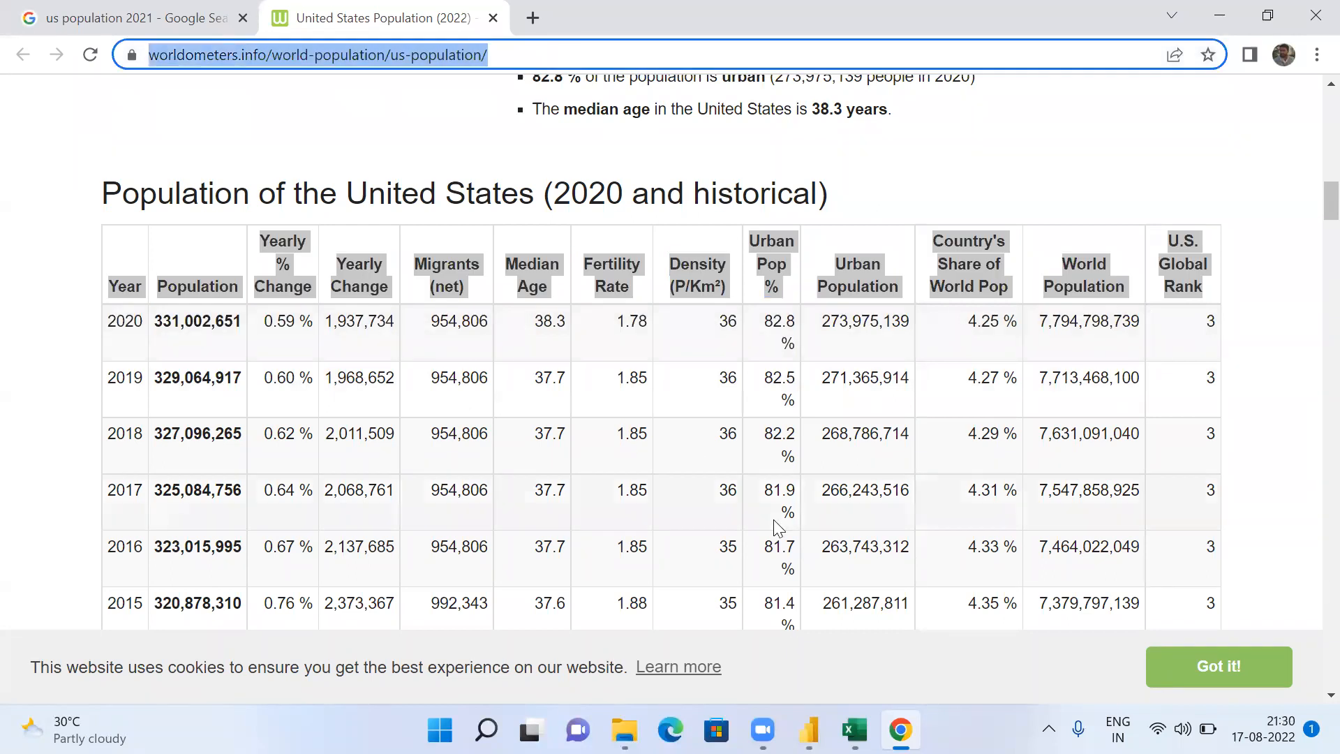
click(807, 730)
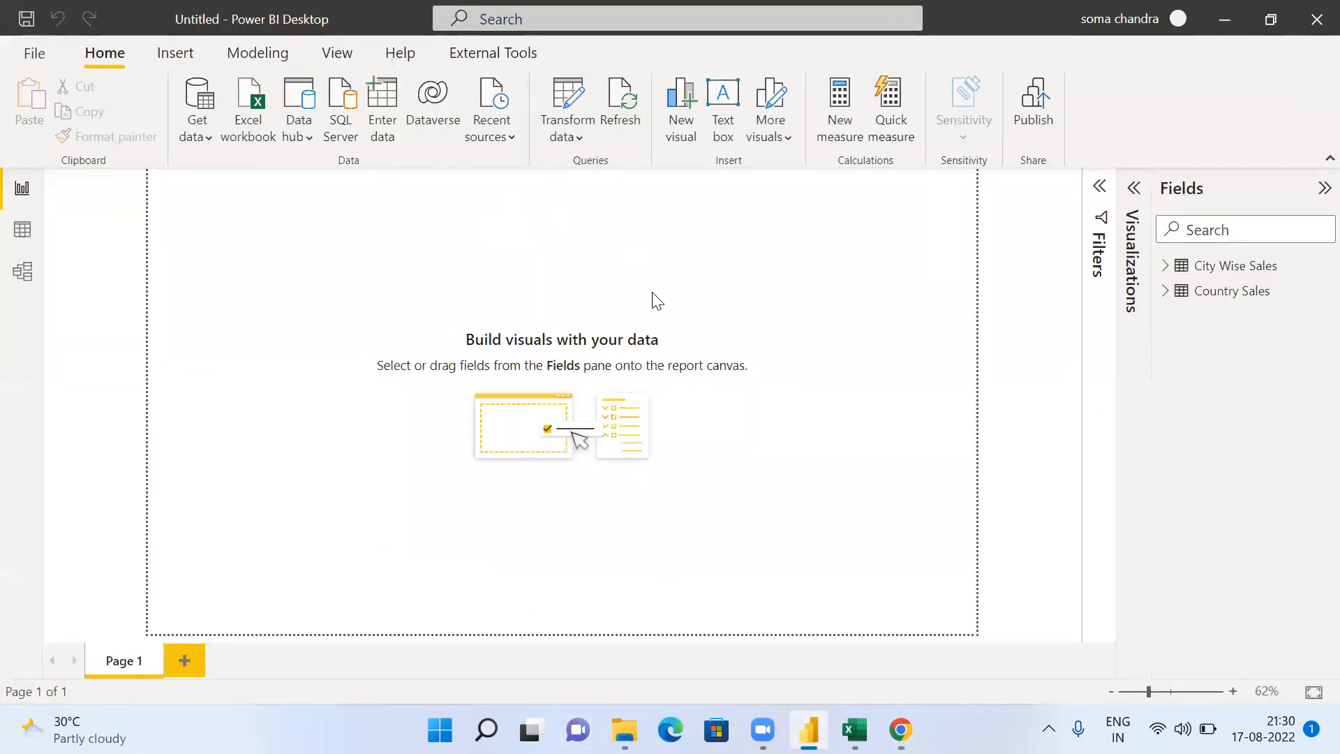
click(208, 135)
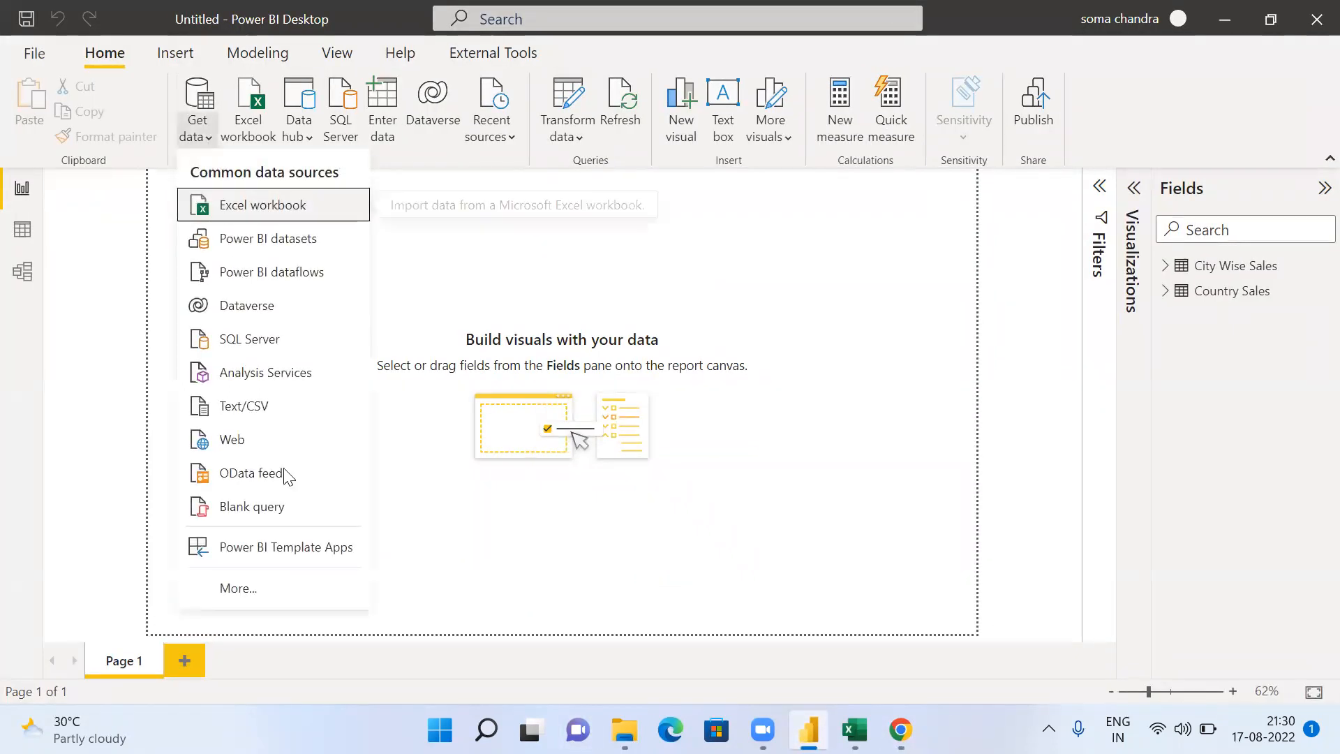
click(266, 590)
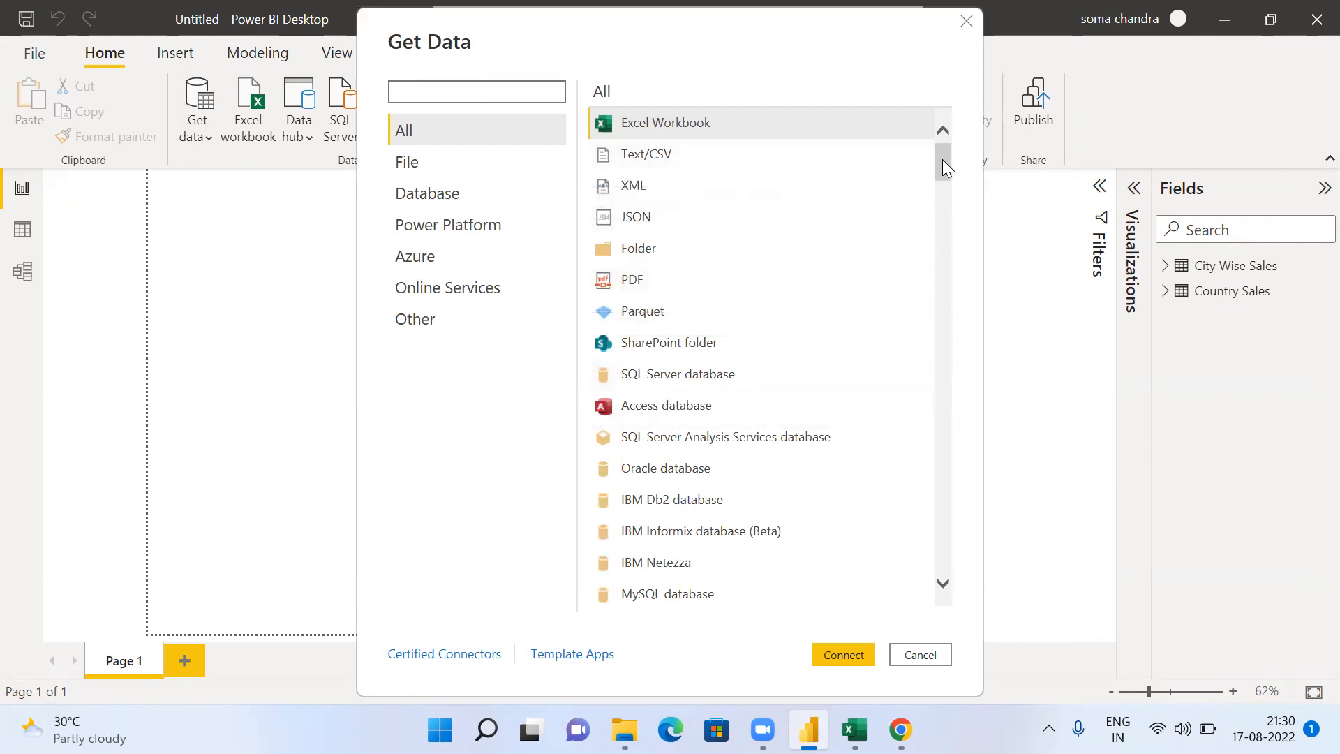
drag(942, 159, 942, 164)
click(918, 654)
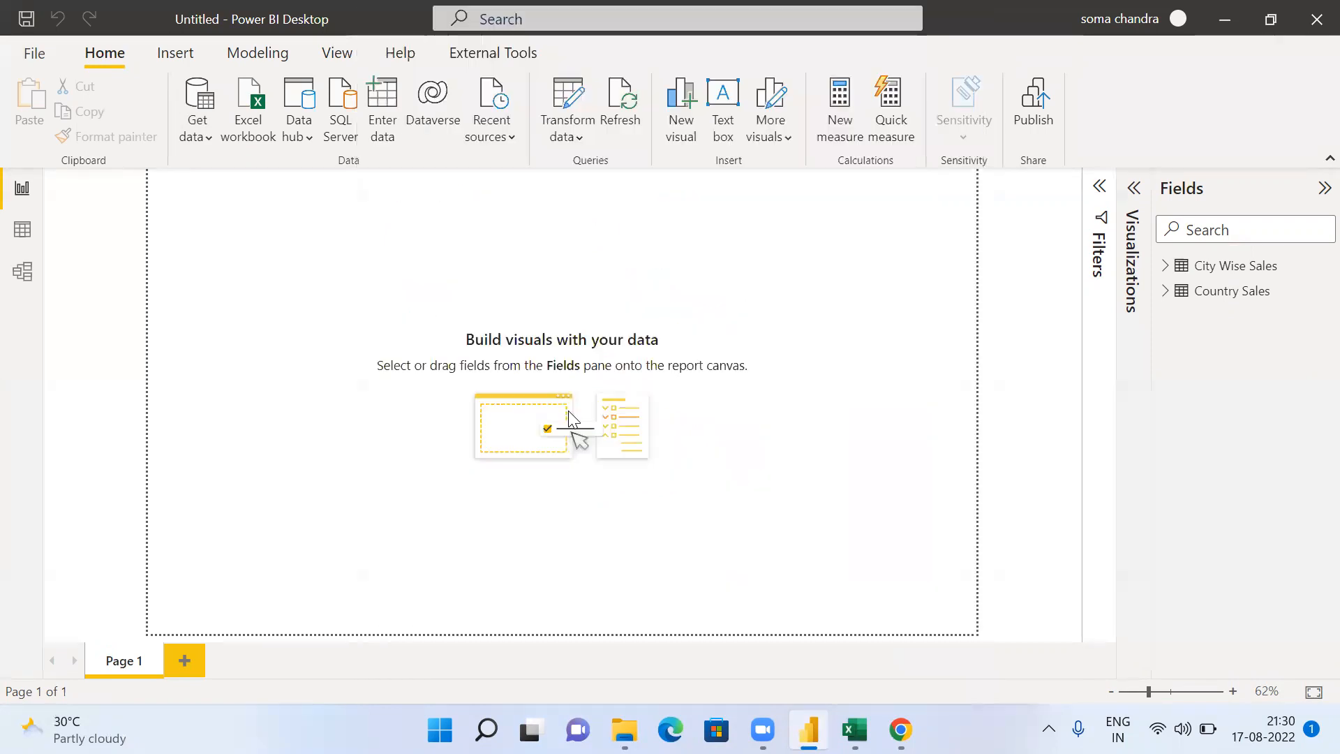
click(197, 139)
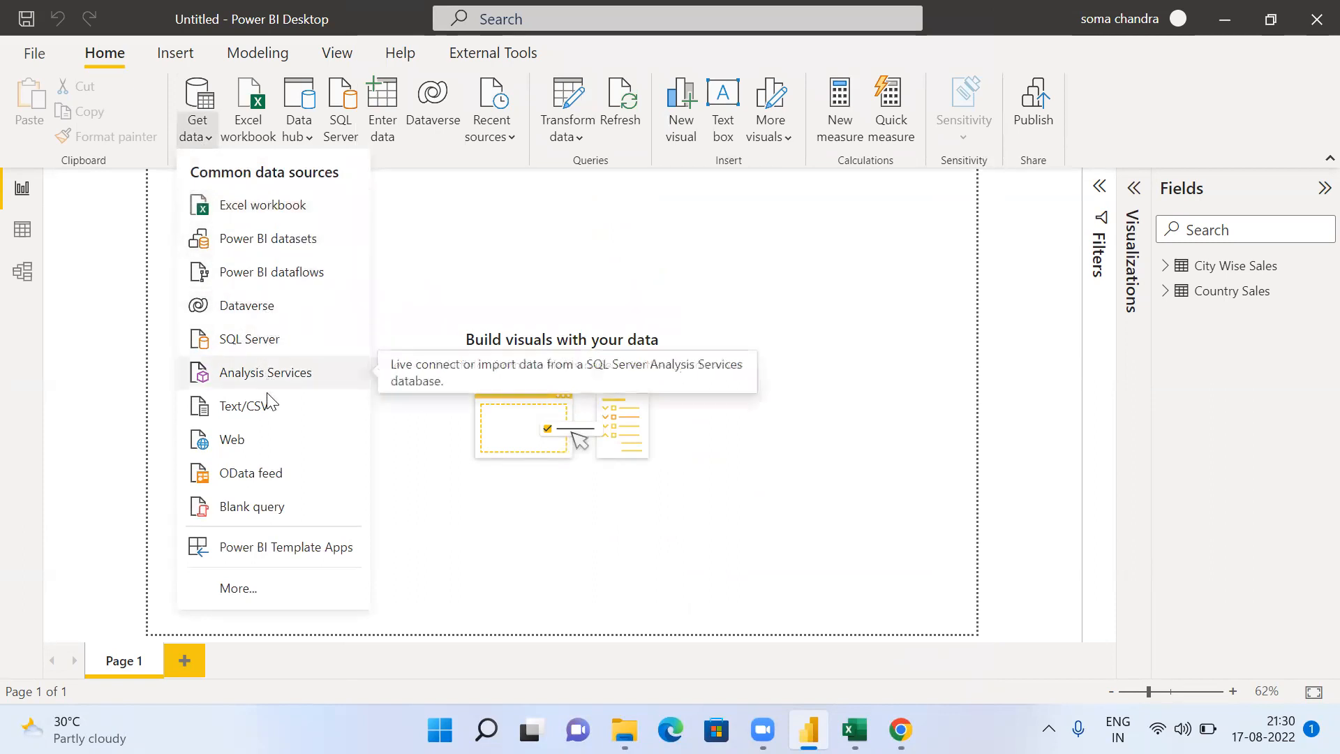
click(263, 443)
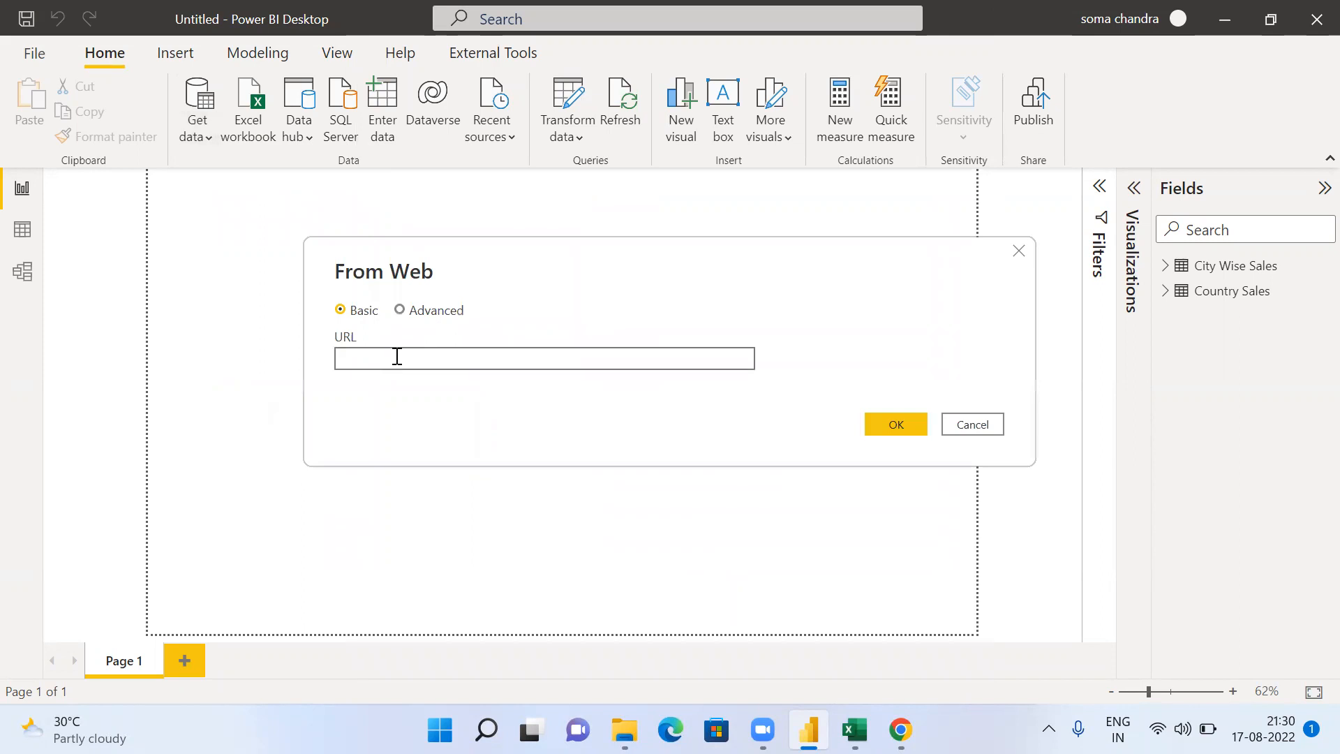
key(ctrl+v)
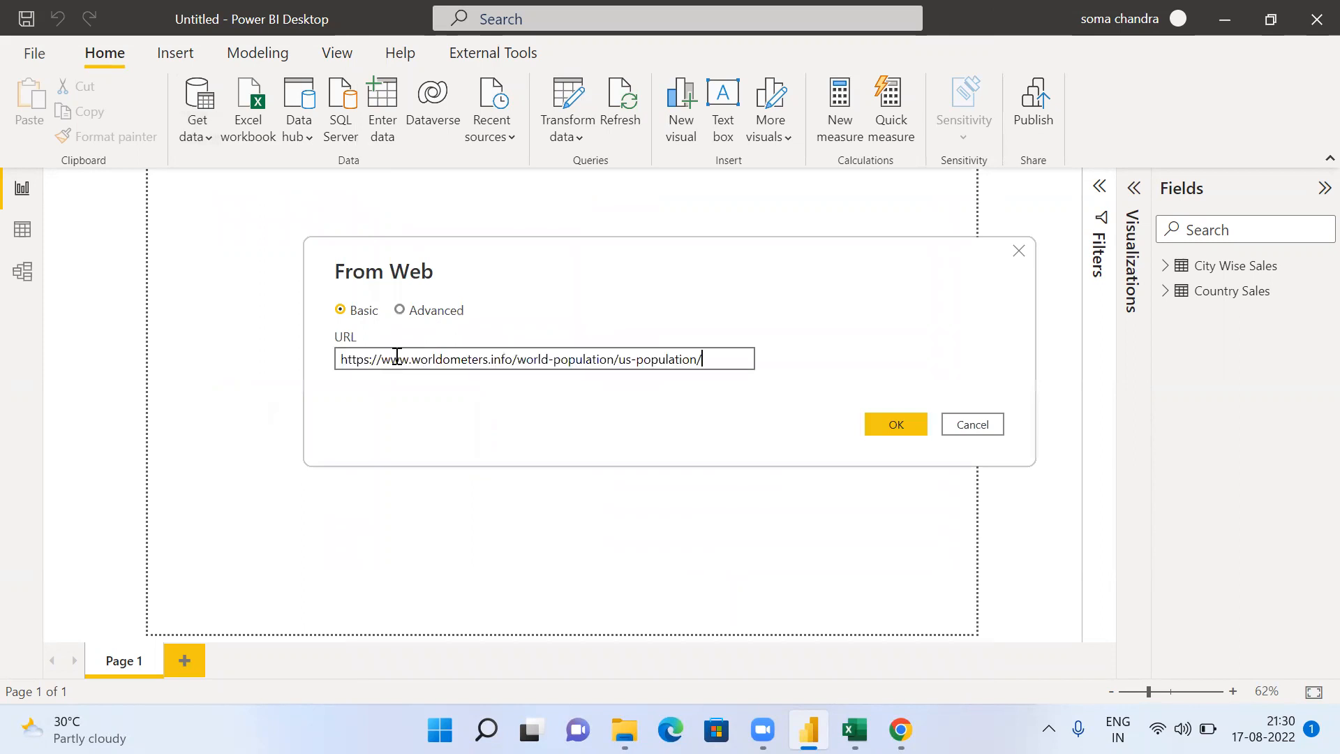
click(896, 424)
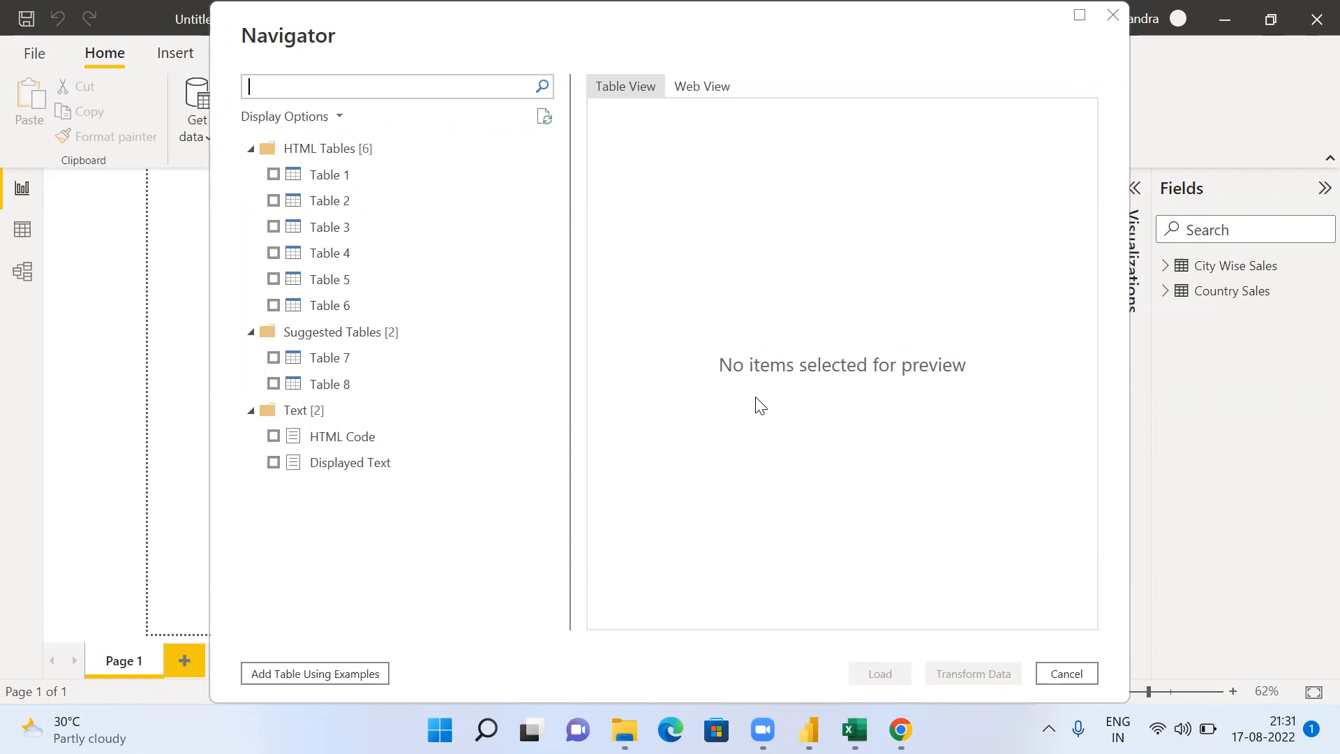
Preview HTML Tables 1 to 4 from the web page and examine Table 4 across to its last columns
click(273, 175)
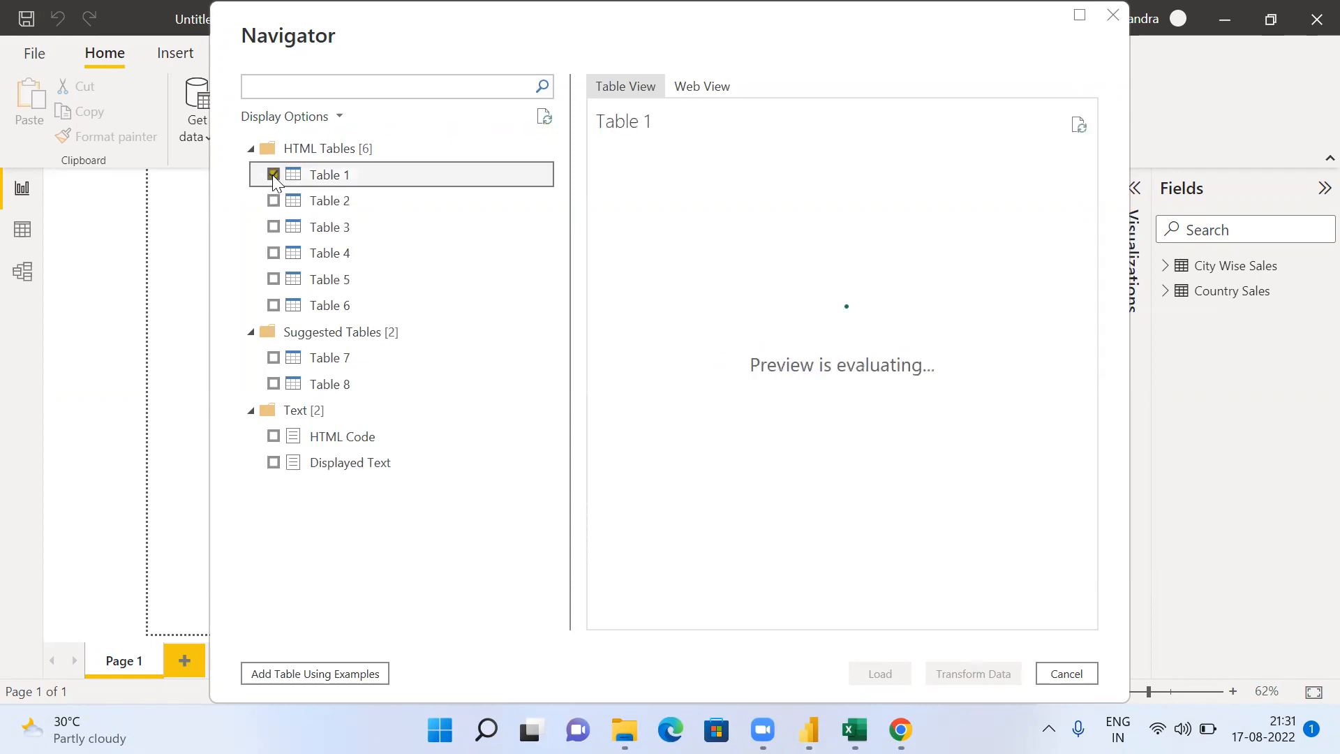
click(273, 176)
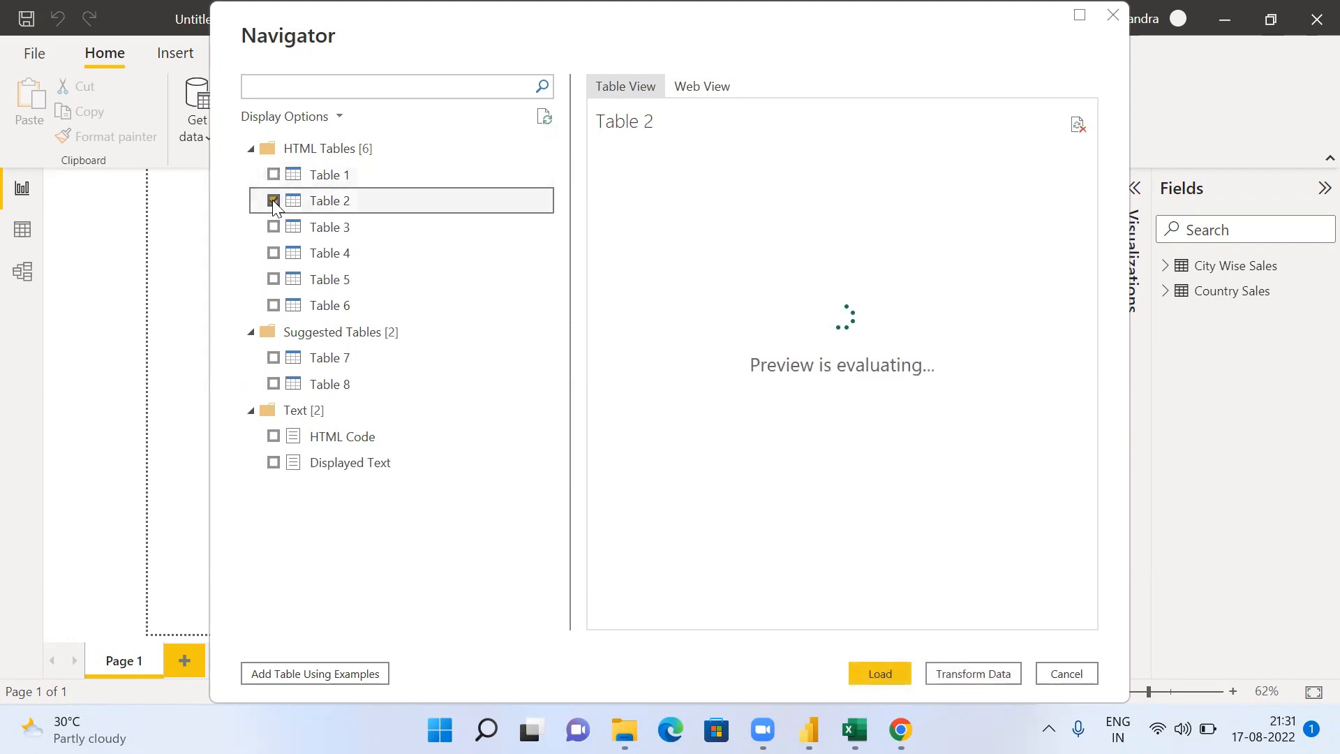
click(273, 201)
click(273, 227)
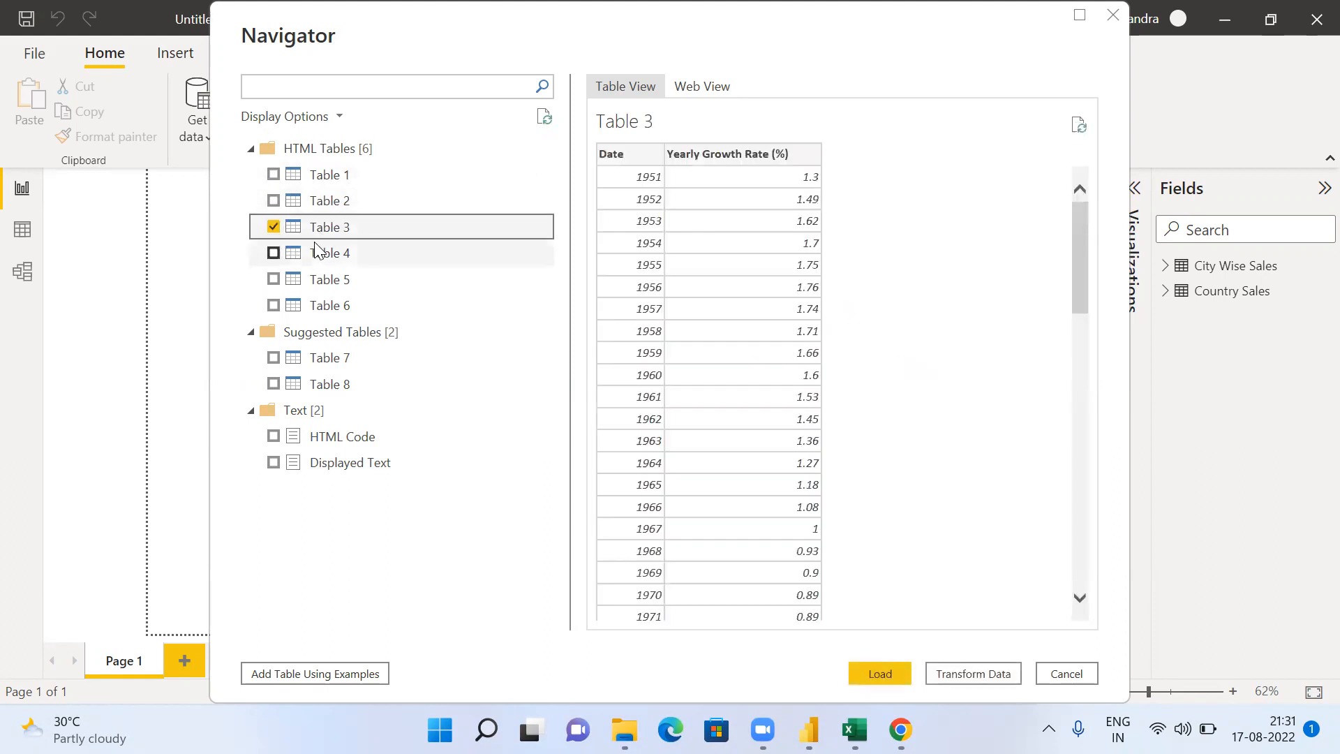
click(336, 256)
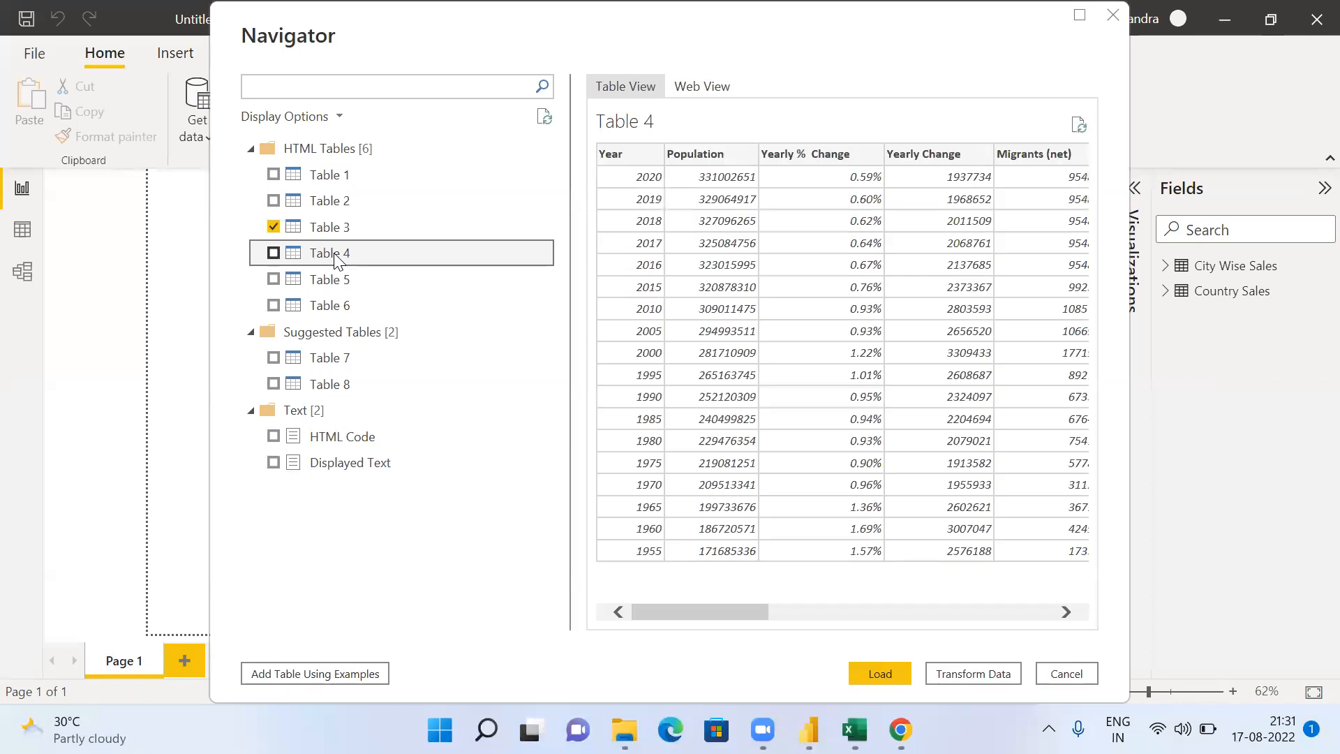
drag(738, 623, 1066, 621)
Compare Table 4's columns with the population table on the Worldometer page in Chrome and return to Power BI Desktop
key(super+Tab)
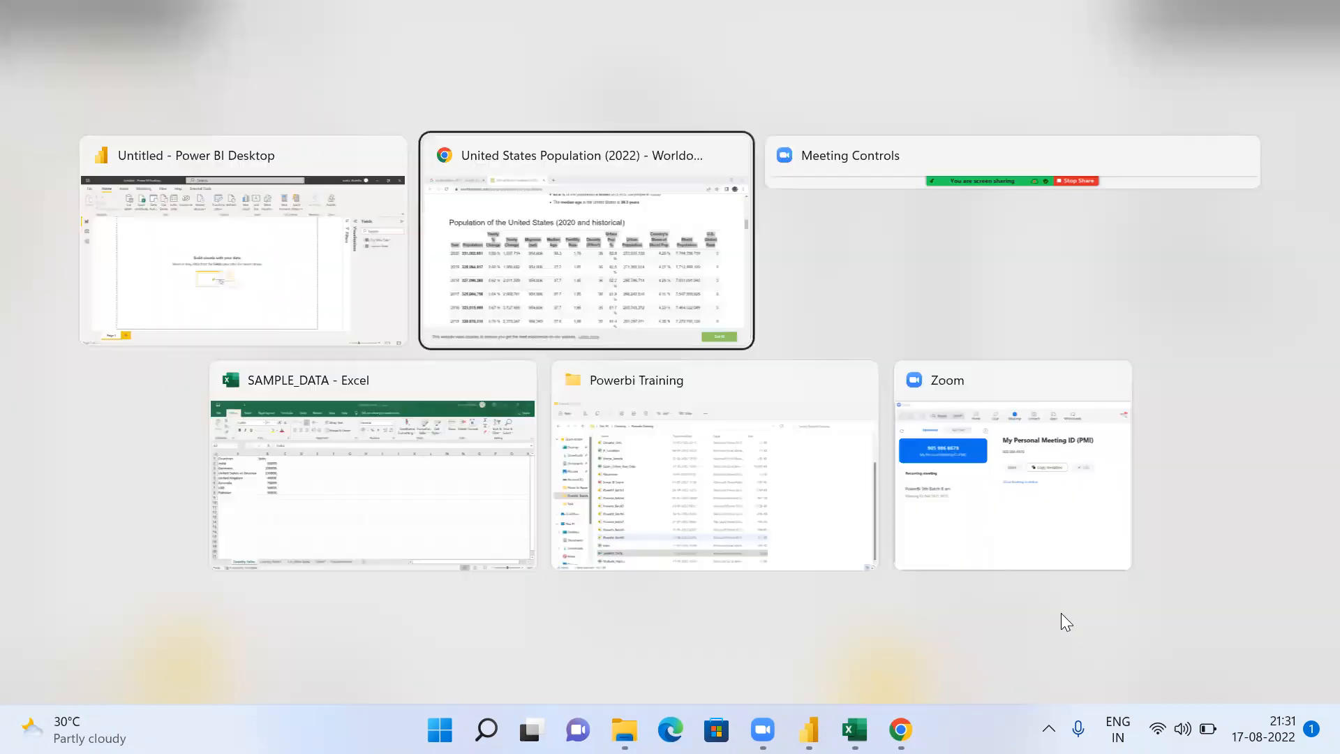
click(733, 328)
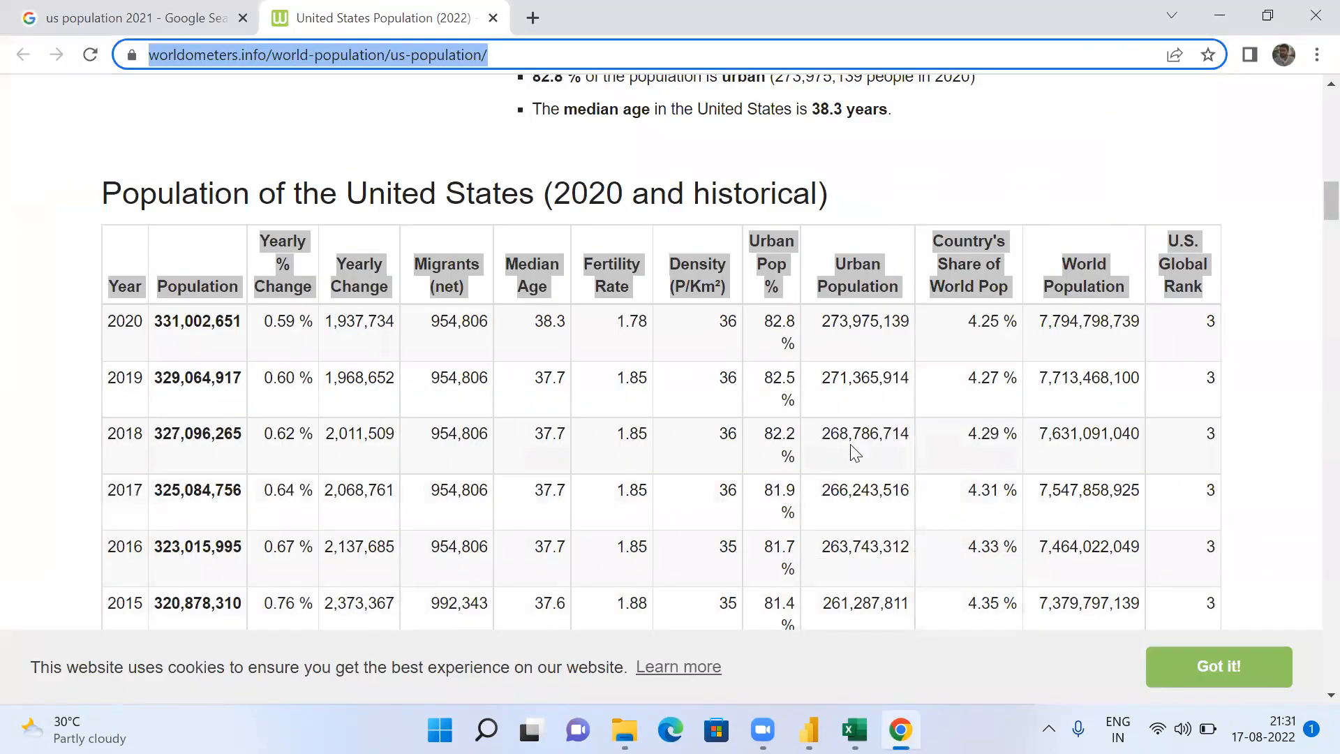
key(alt+Tab)
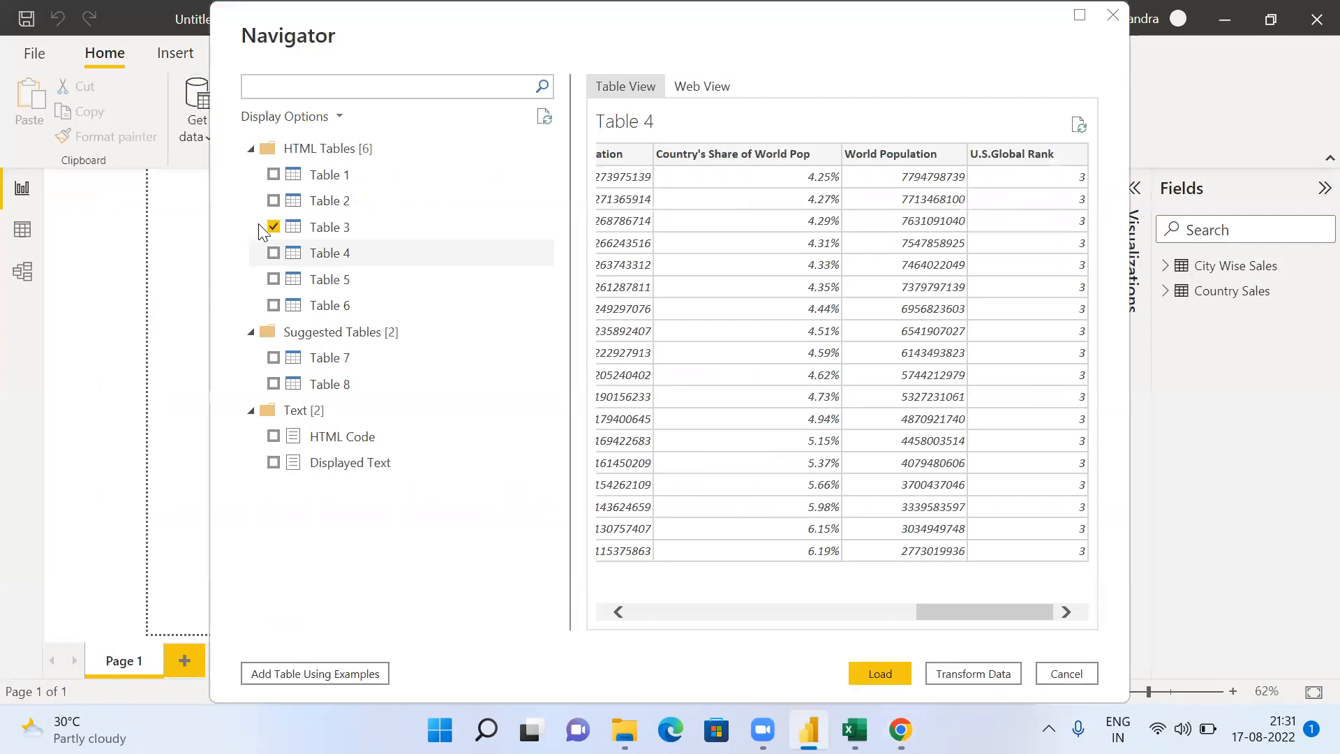
Select Table 4 as the only table from the web page and load it into the report
click(274, 253)
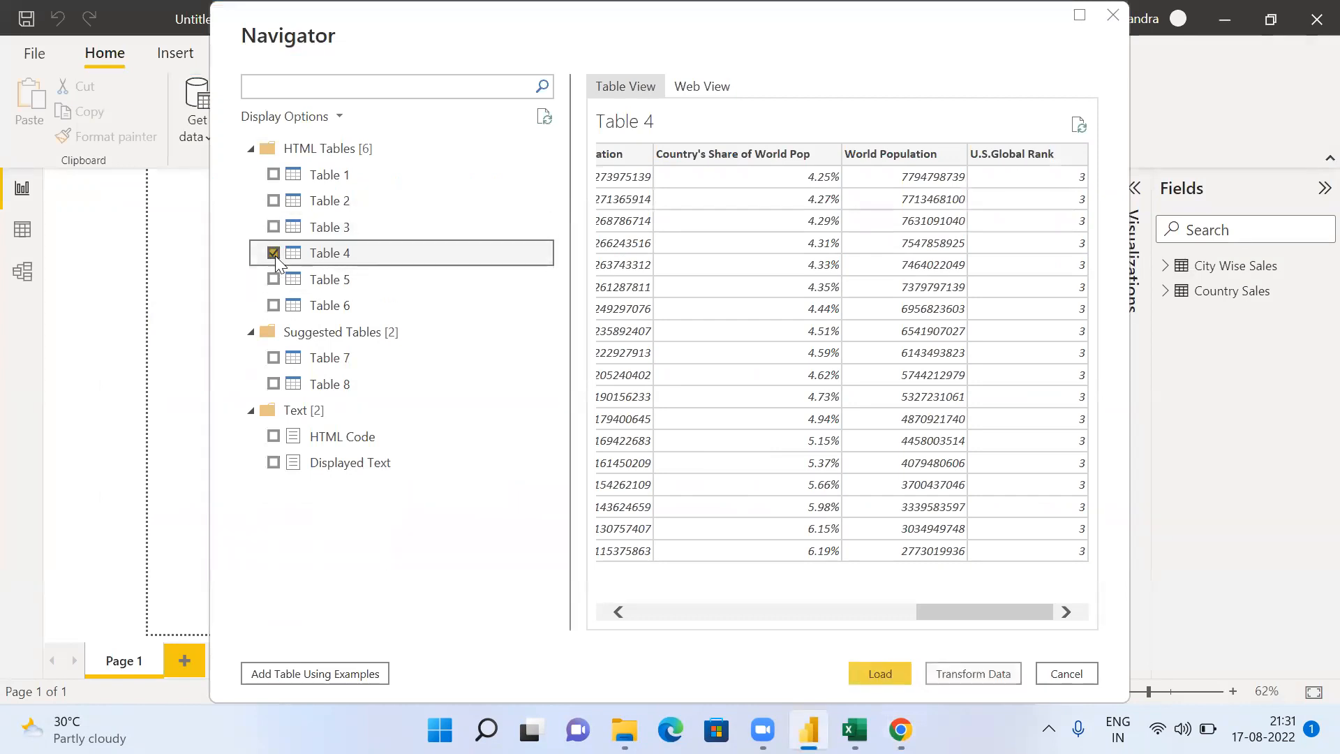
click(880, 672)
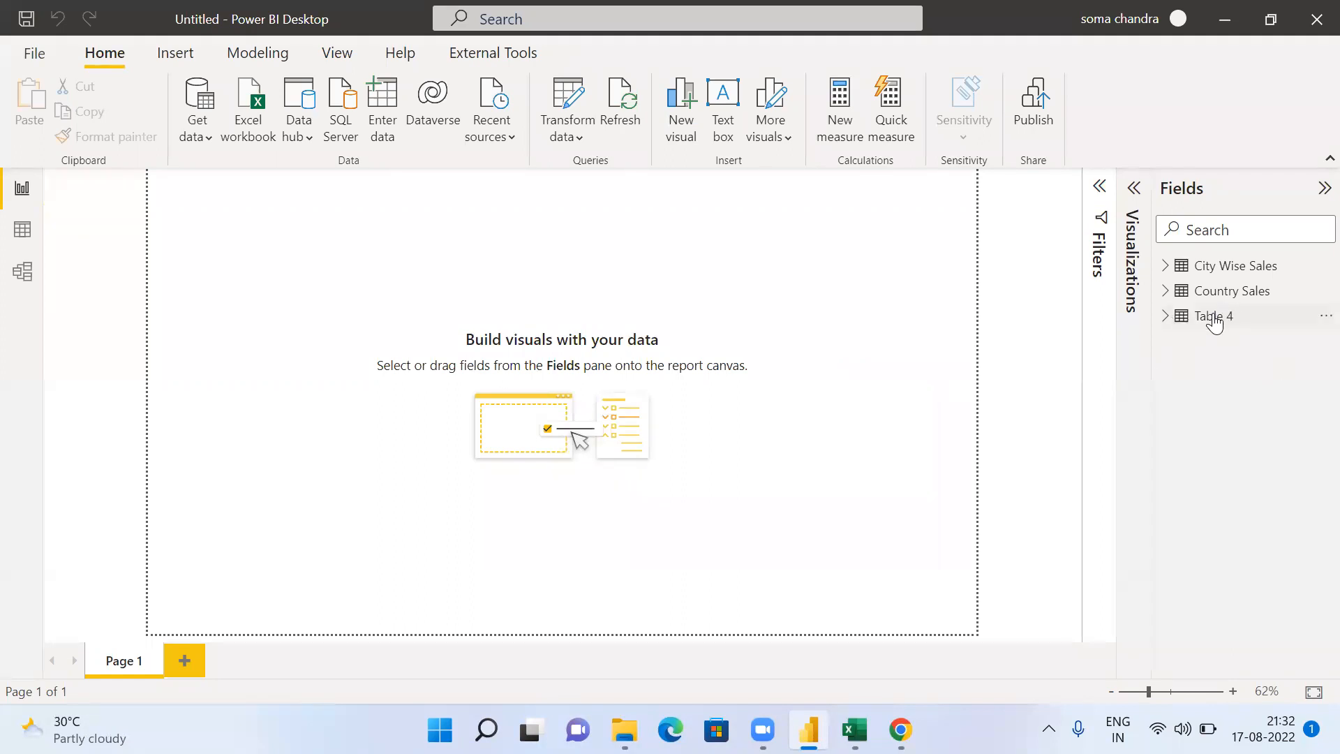
mouse_move(1215, 323)
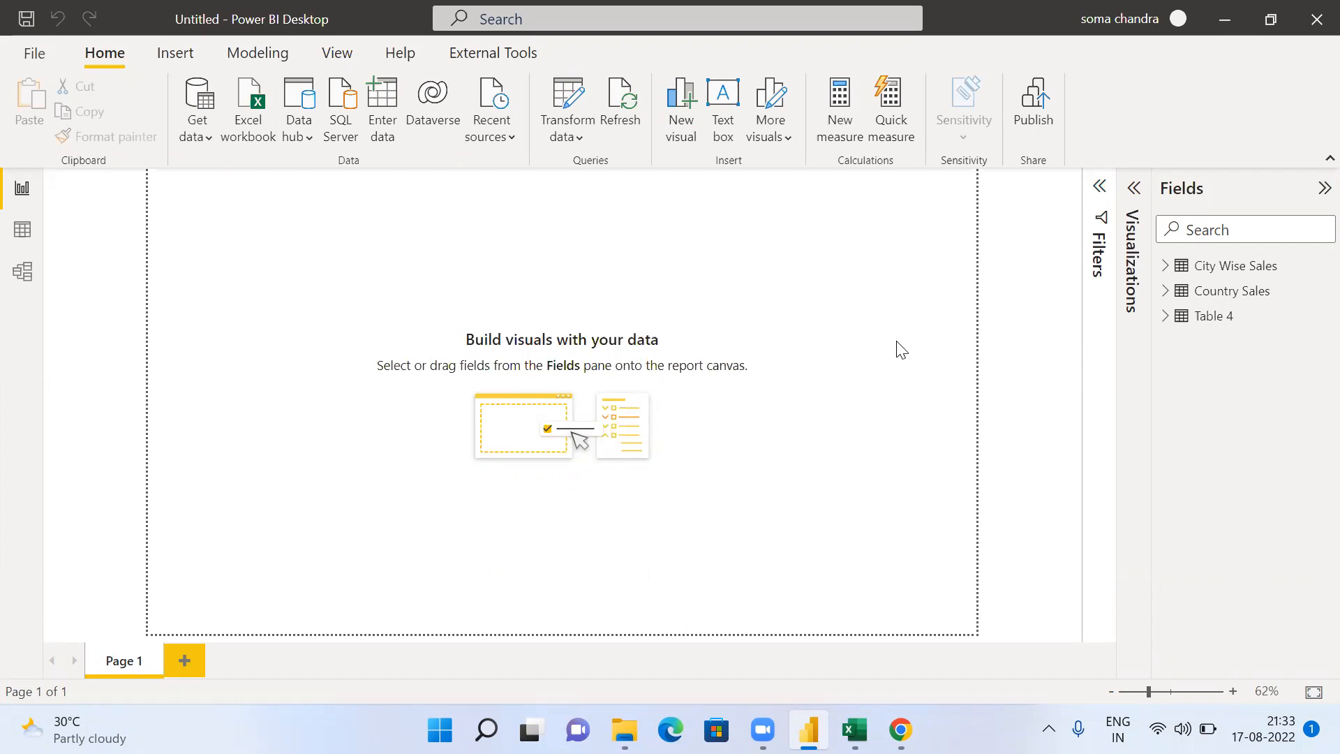
Examine the Basic and Advanced options of the Web data source and close the dialog without connecting
click(208, 138)
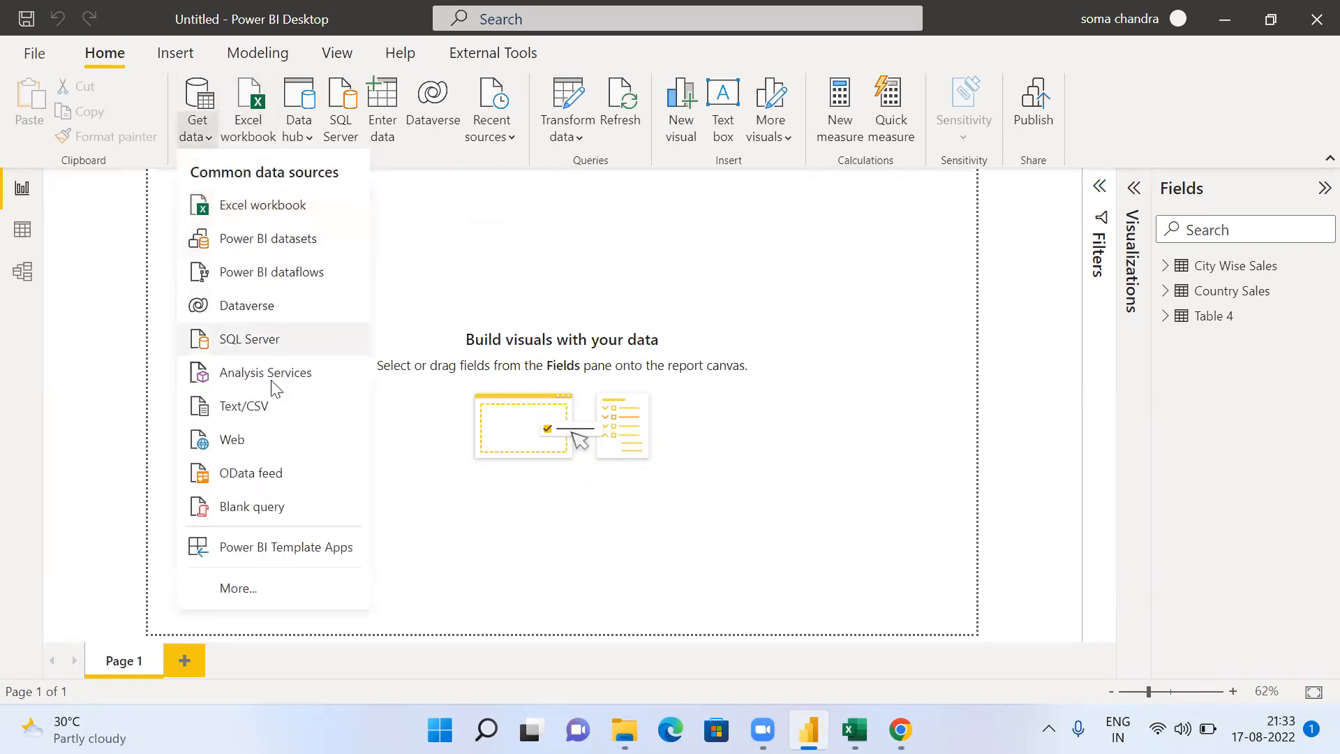
click(257, 441)
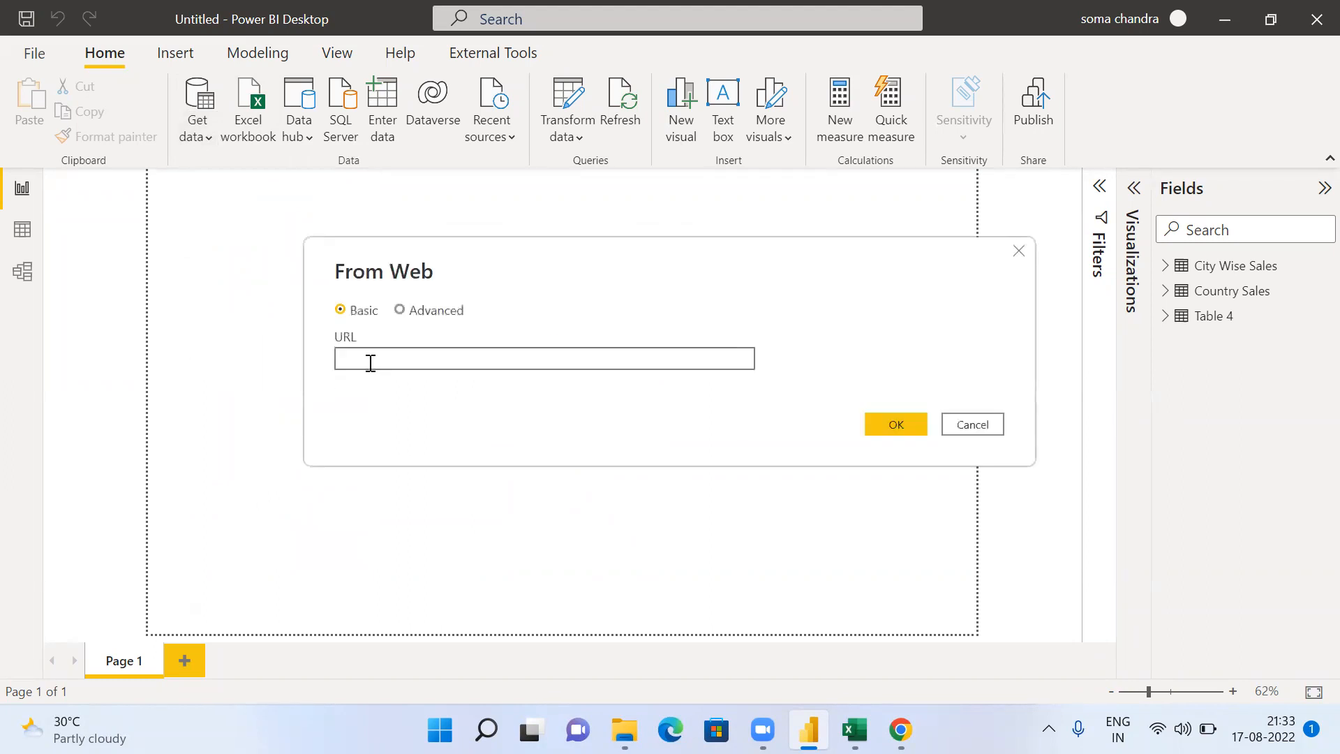
click(400, 311)
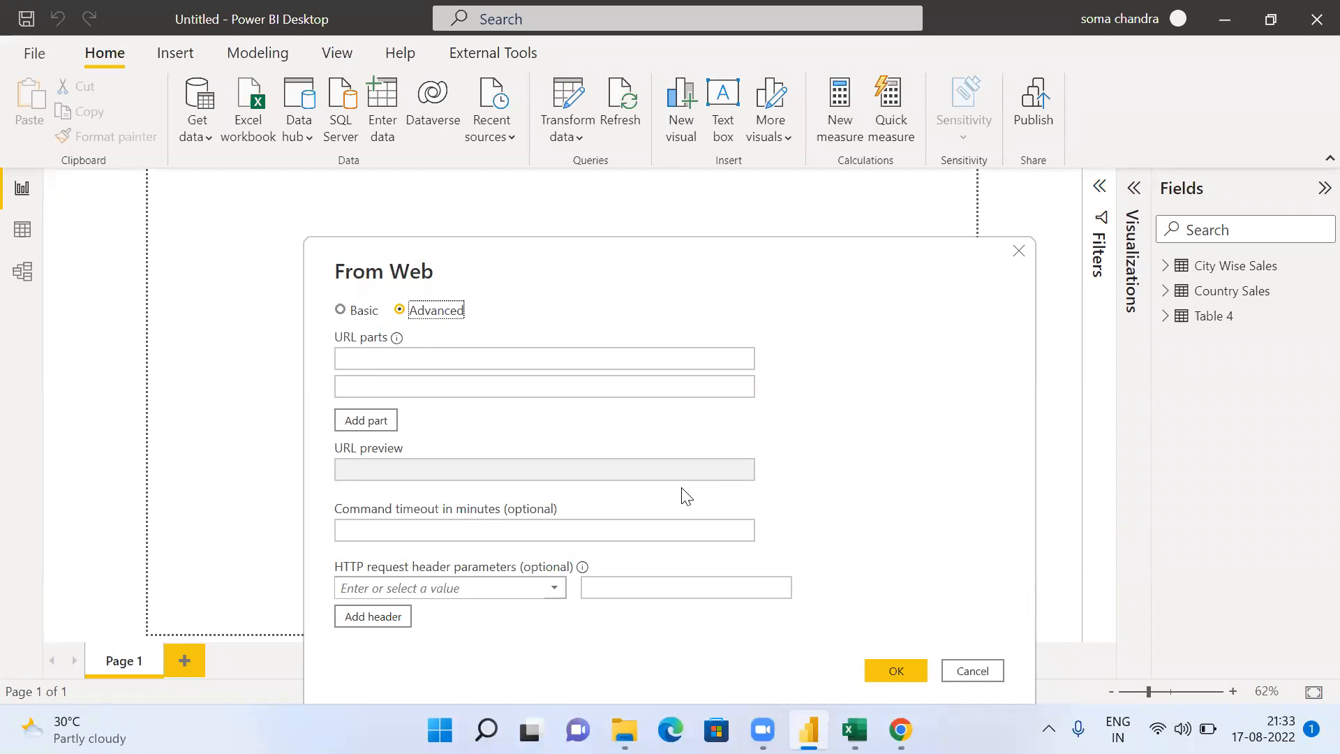
click(448, 532)
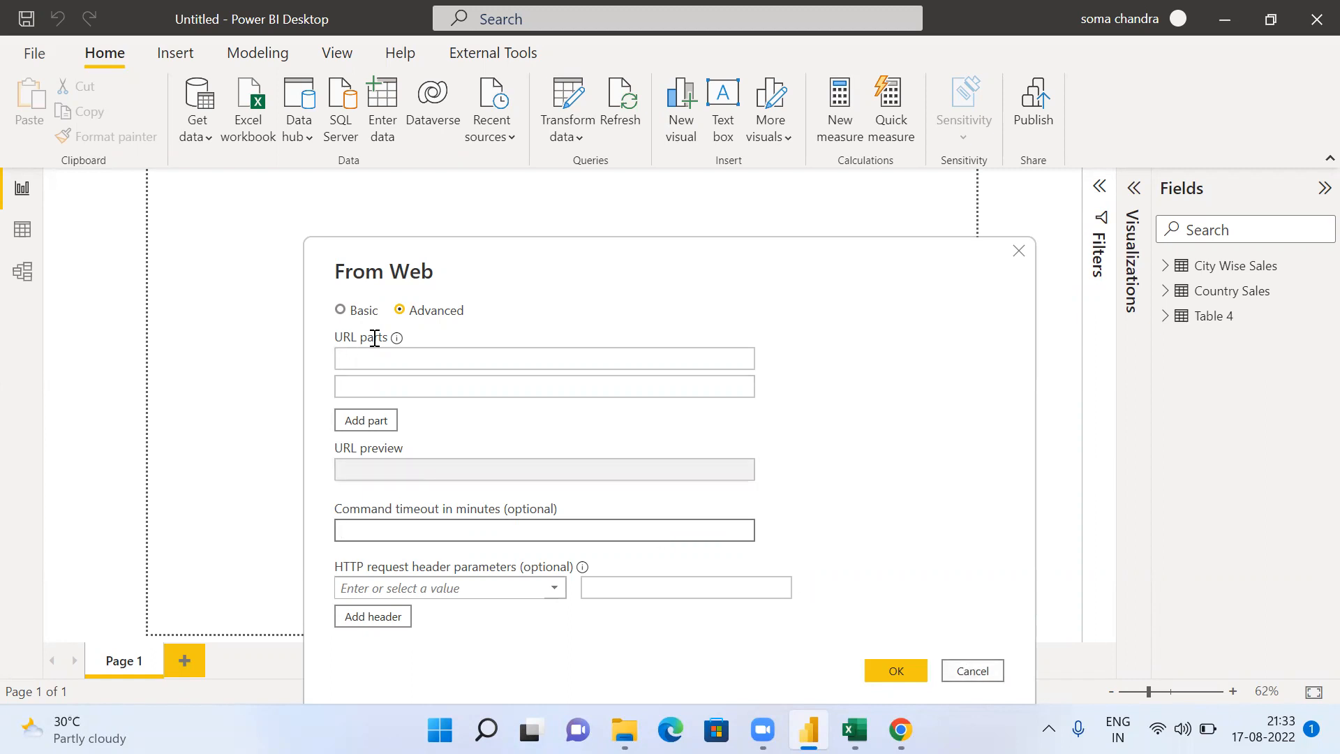
click(341, 310)
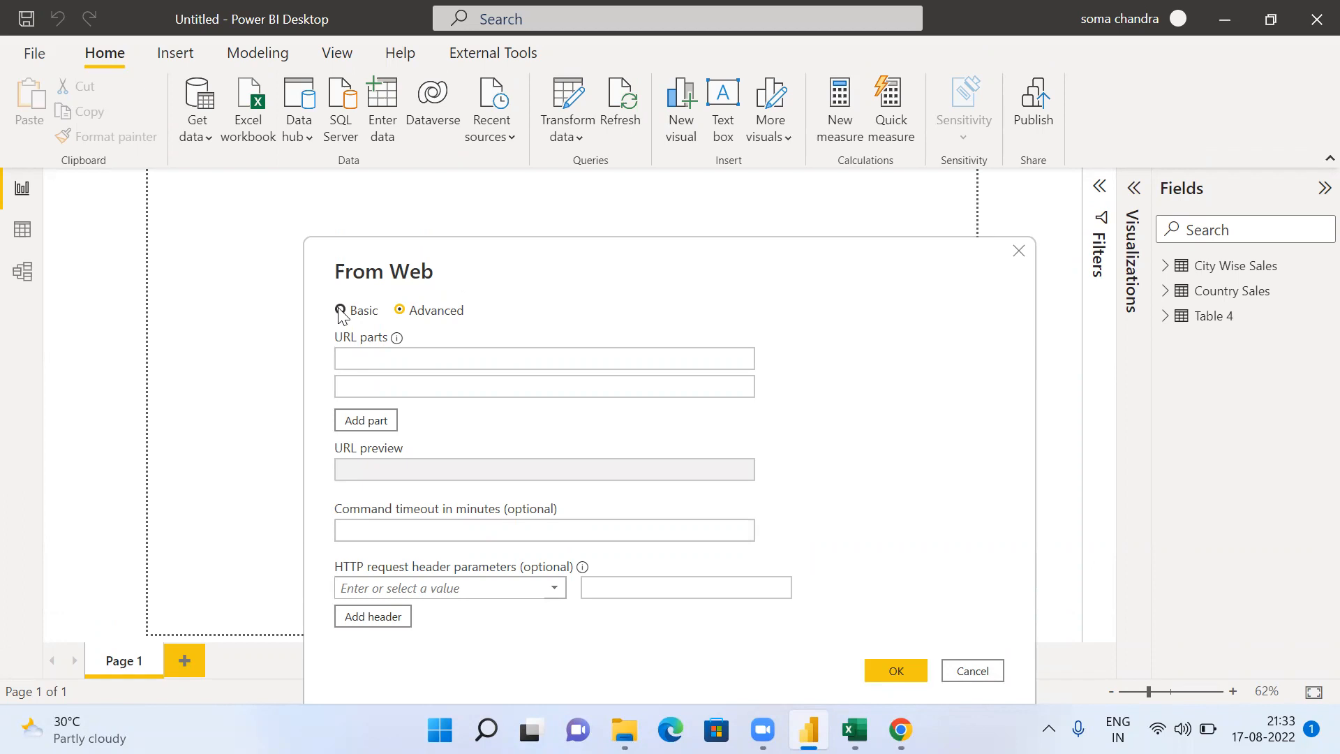
click(465, 360)
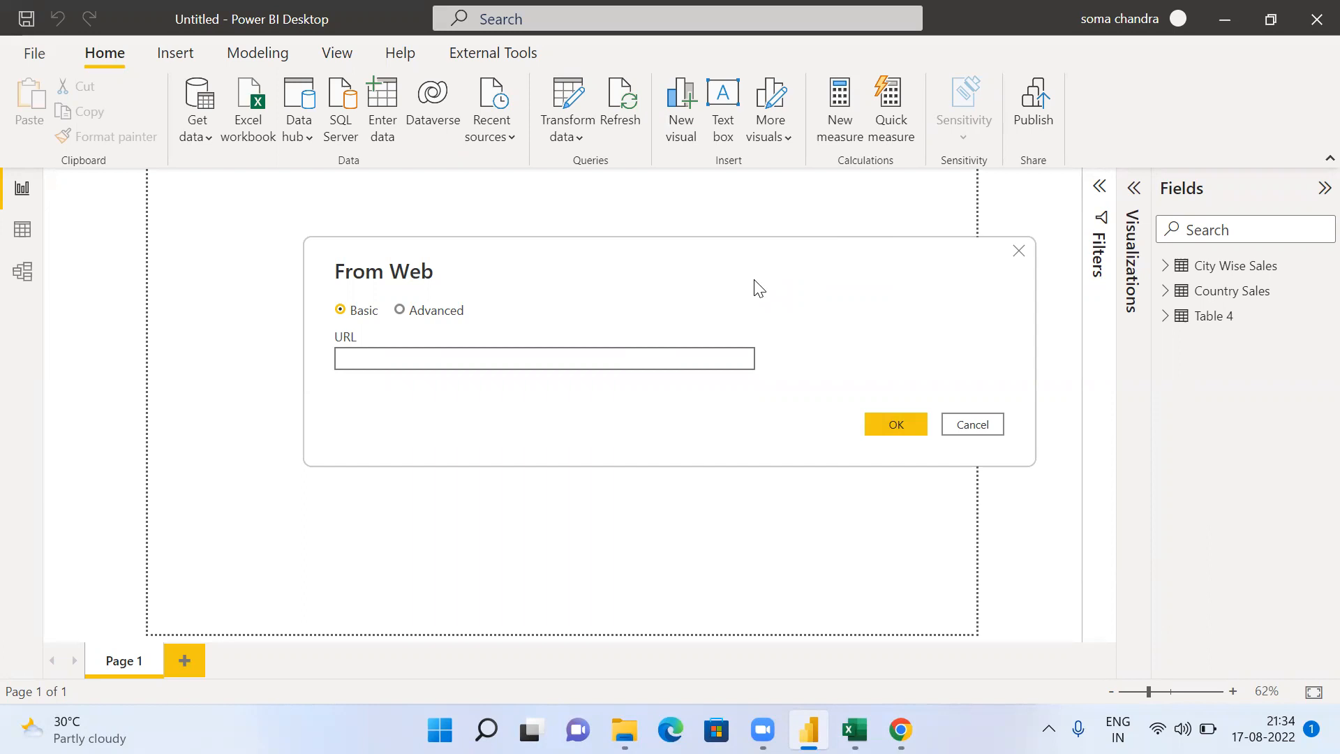
click(996, 423)
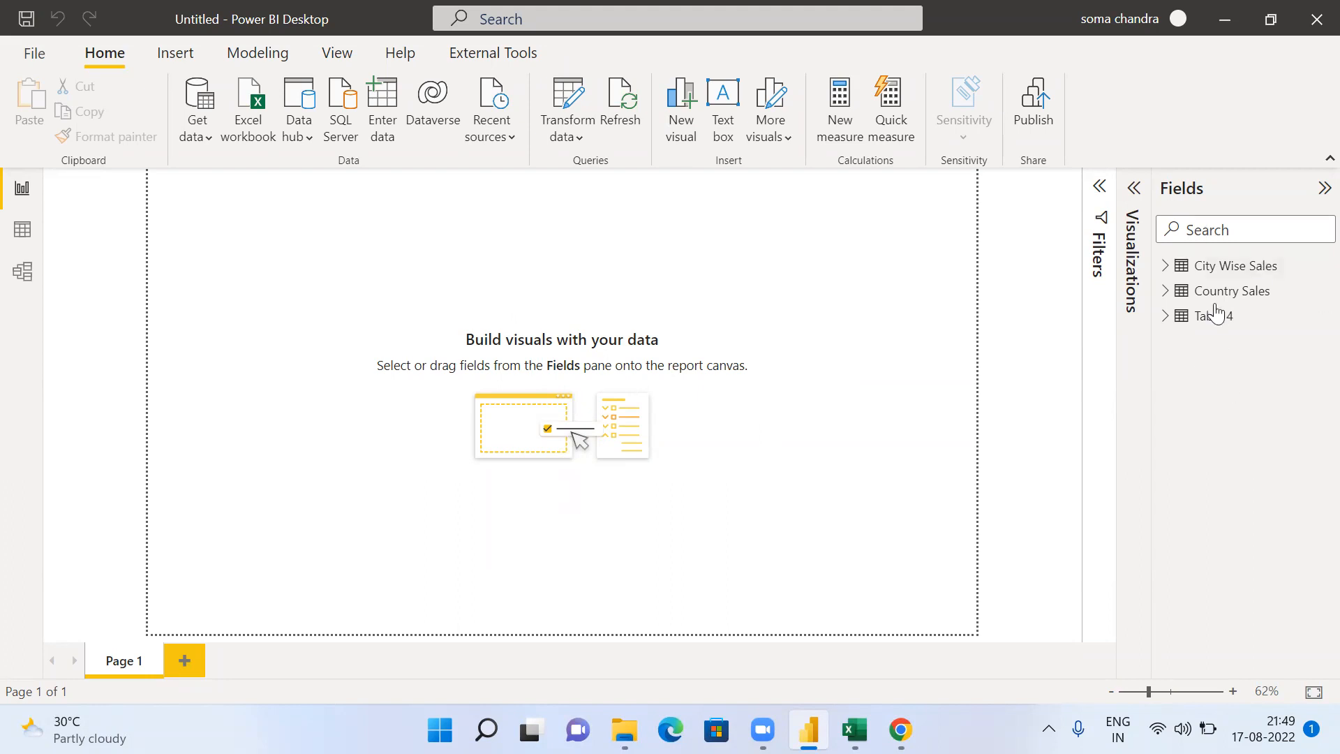
Review the loaded rows of the City Wise Sales, Country Sales and Table 4 tables in Data view
click(25, 240)
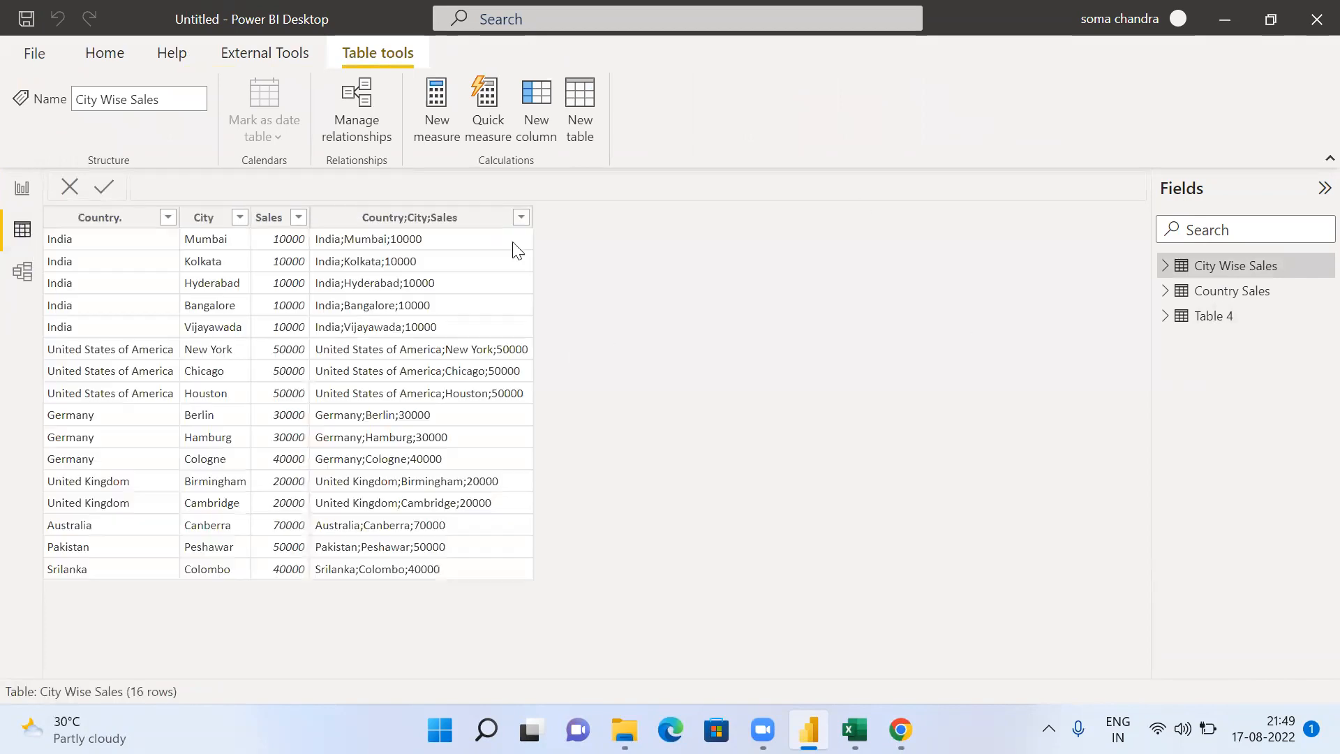
click(1214, 315)
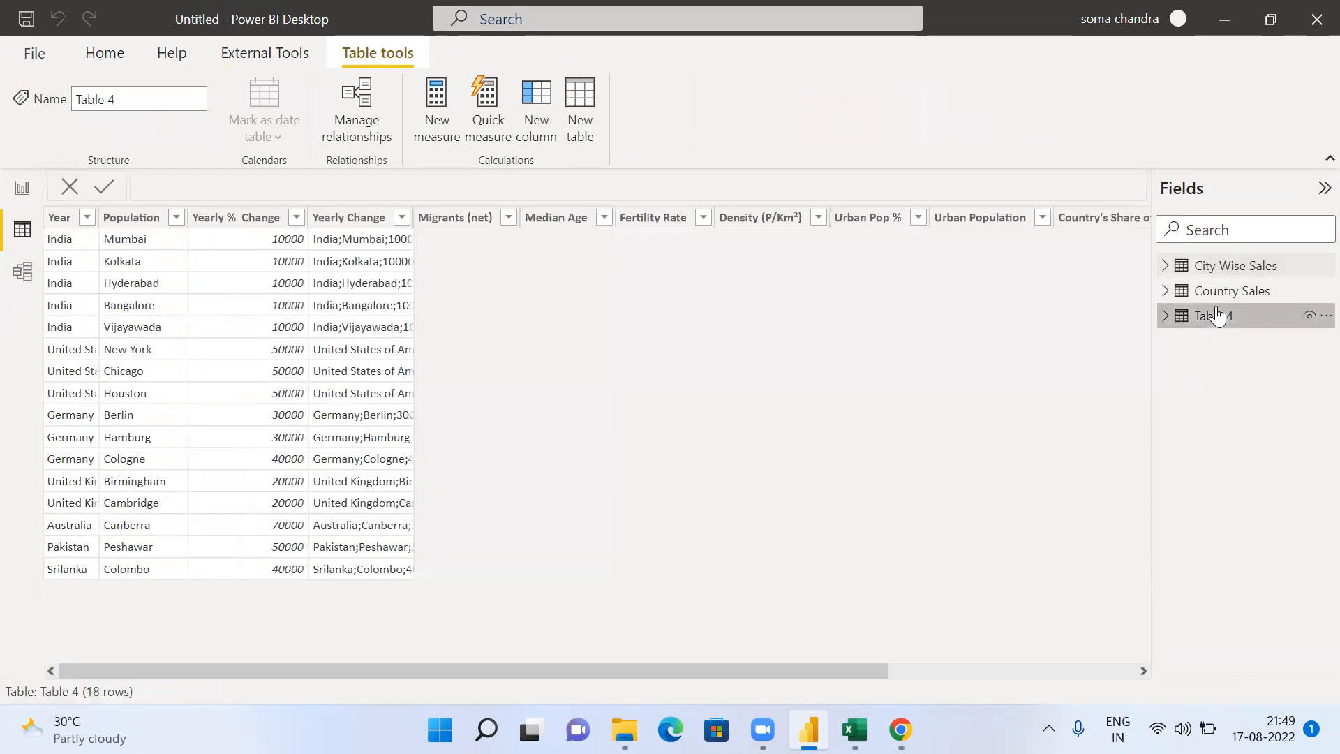
drag(827, 675, 1088, 674)
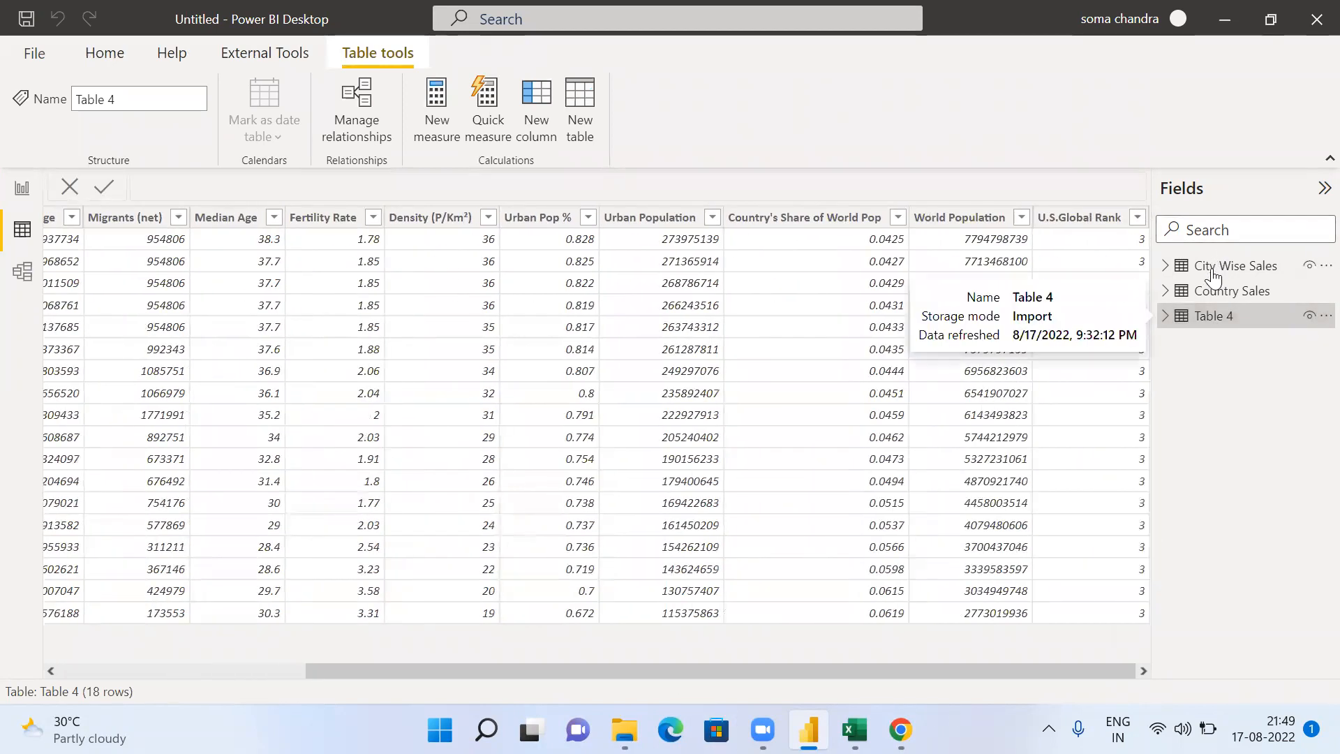
click(1214, 290)
click(1213, 266)
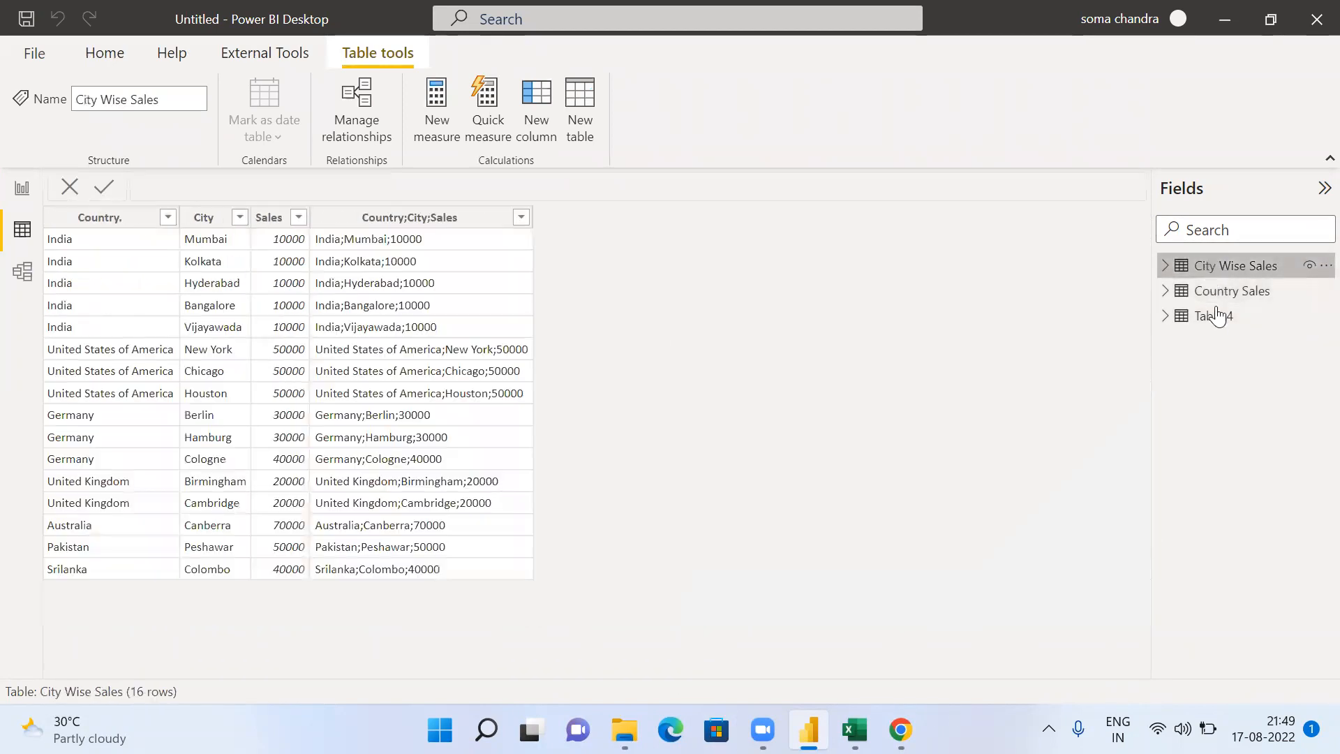
click(1217, 315)
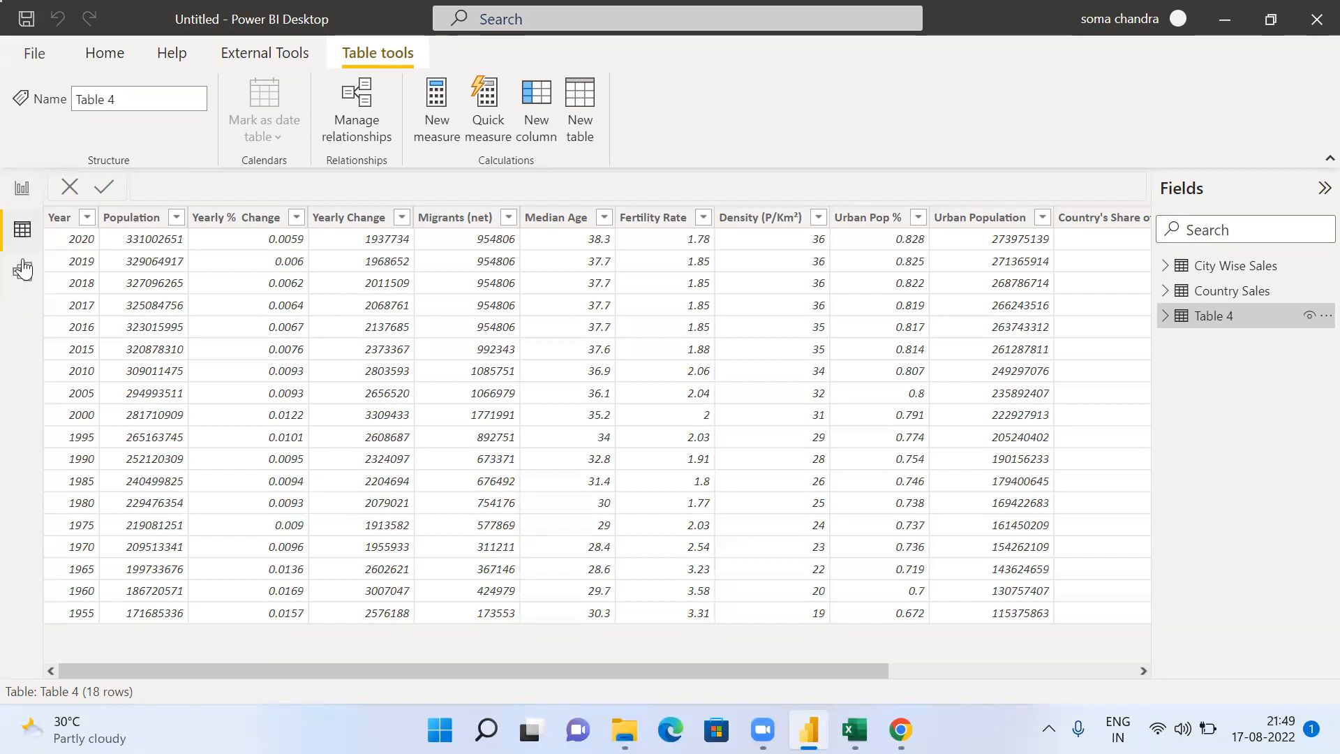
Compare the empty report canvas with Data view, viewing Country Sales, City Wise Sales and Table 4 again
click(22, 190)
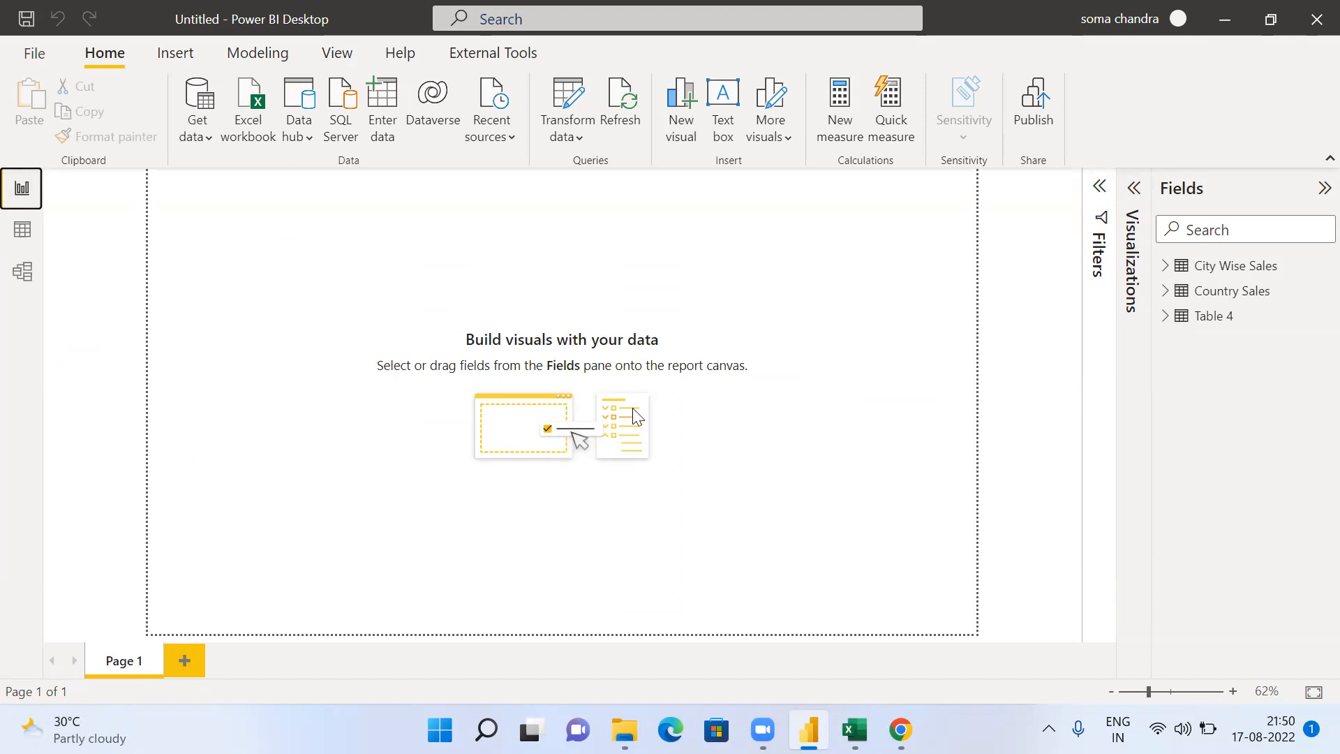
click(23, 229)
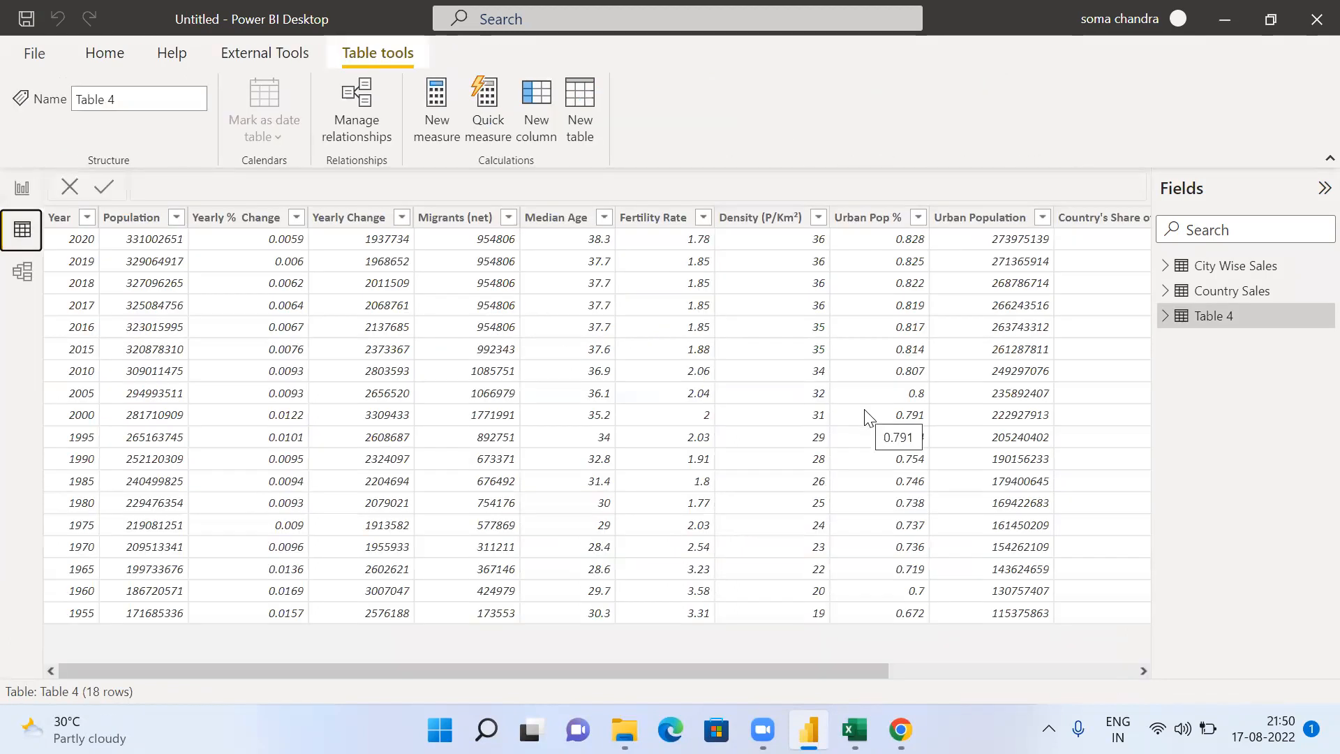
click(1226, 293)
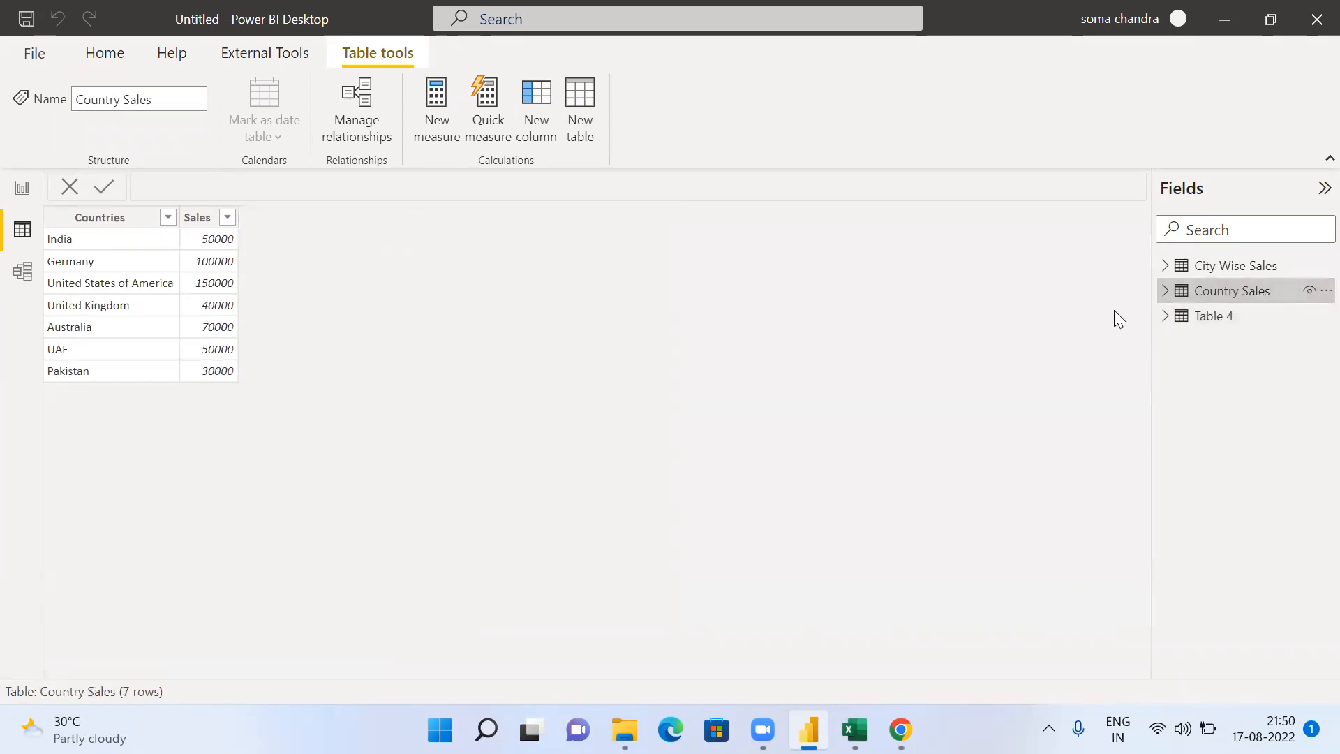
click(1231, 269)
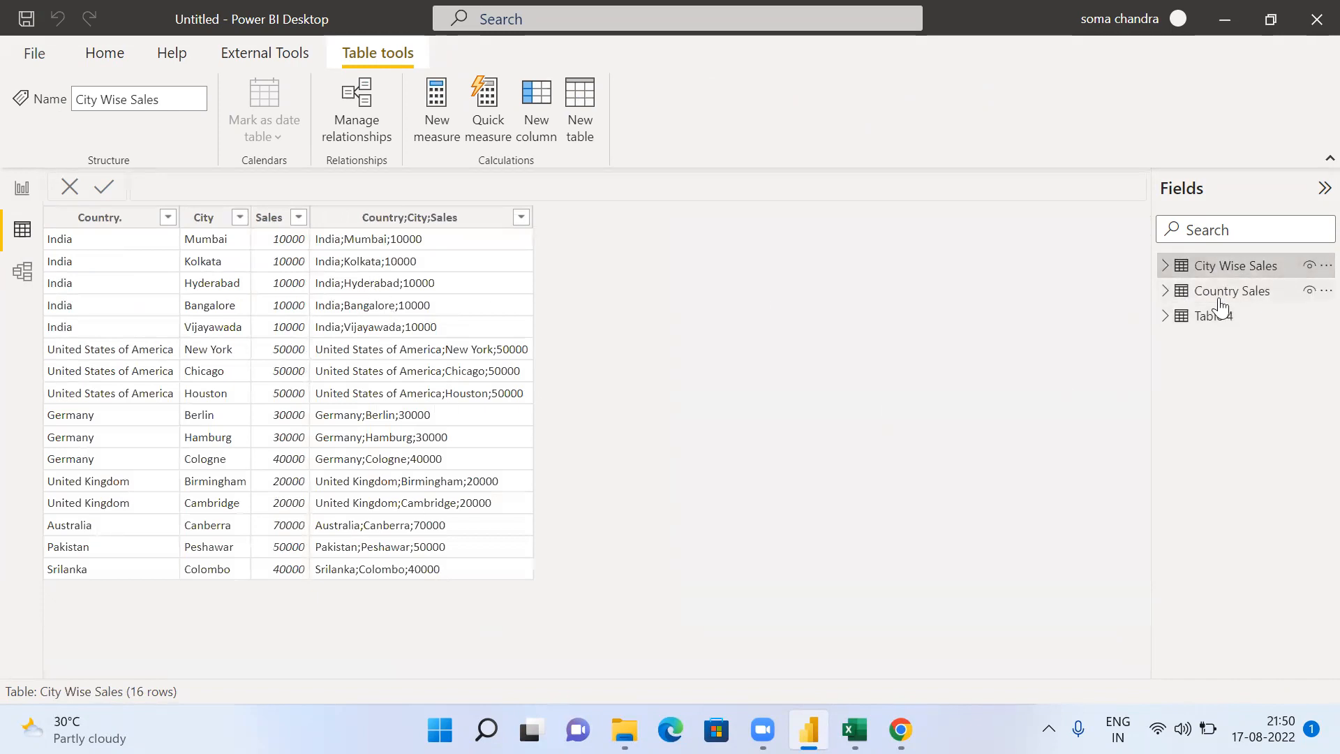
click(1197, 326)
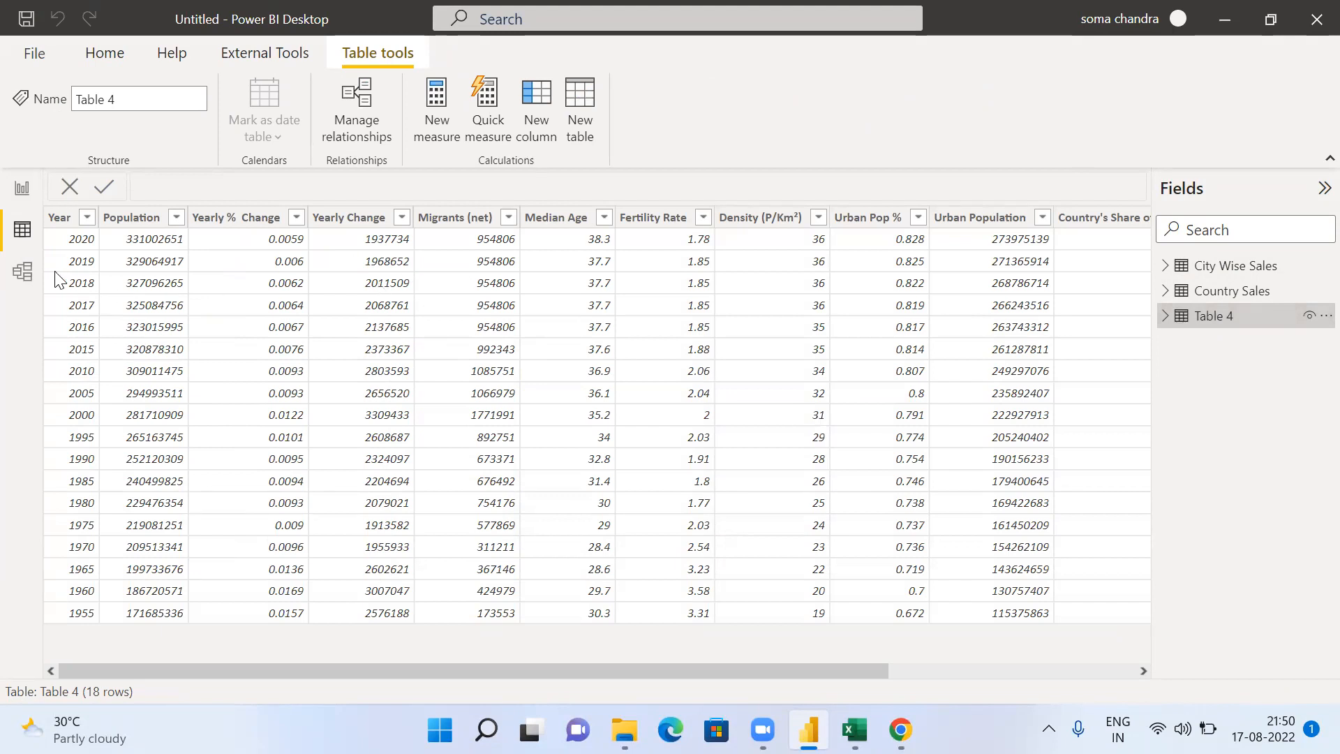
View the table cards in Model view and return to Report view
click(25, 274)
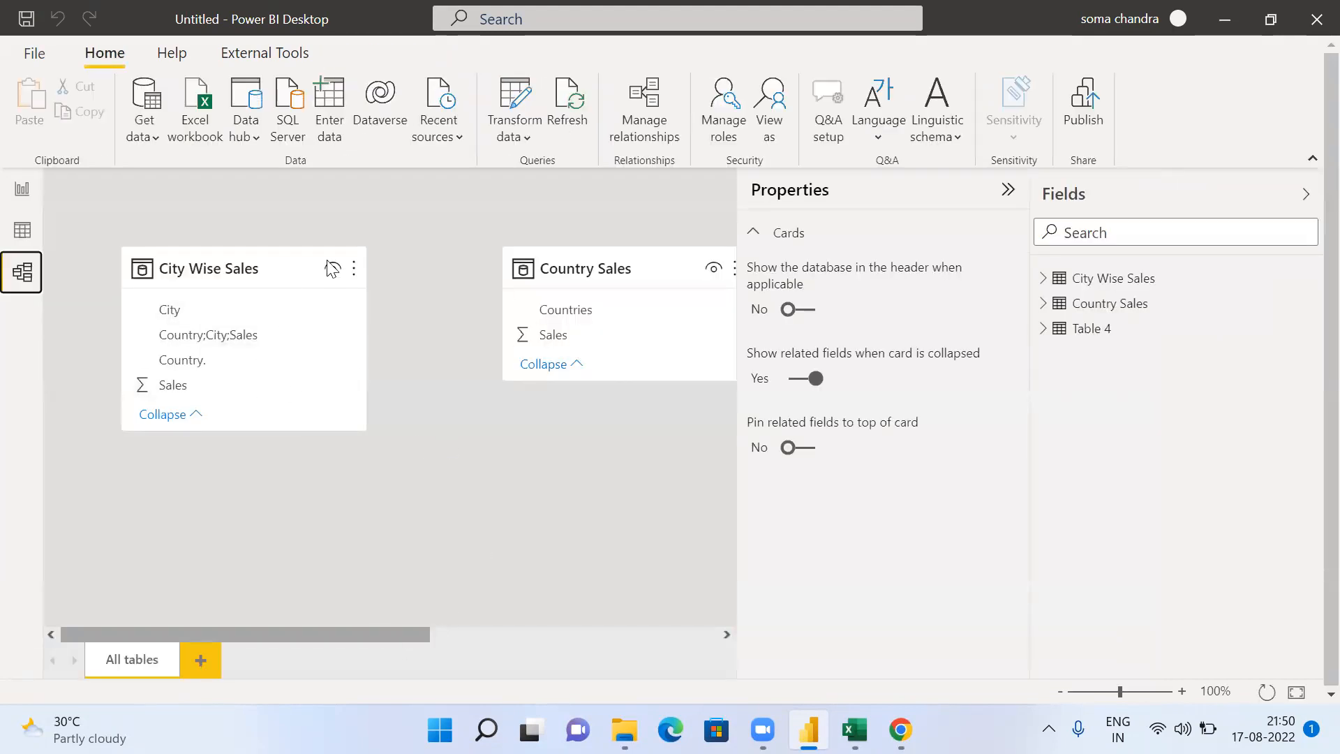
click(23, 196)
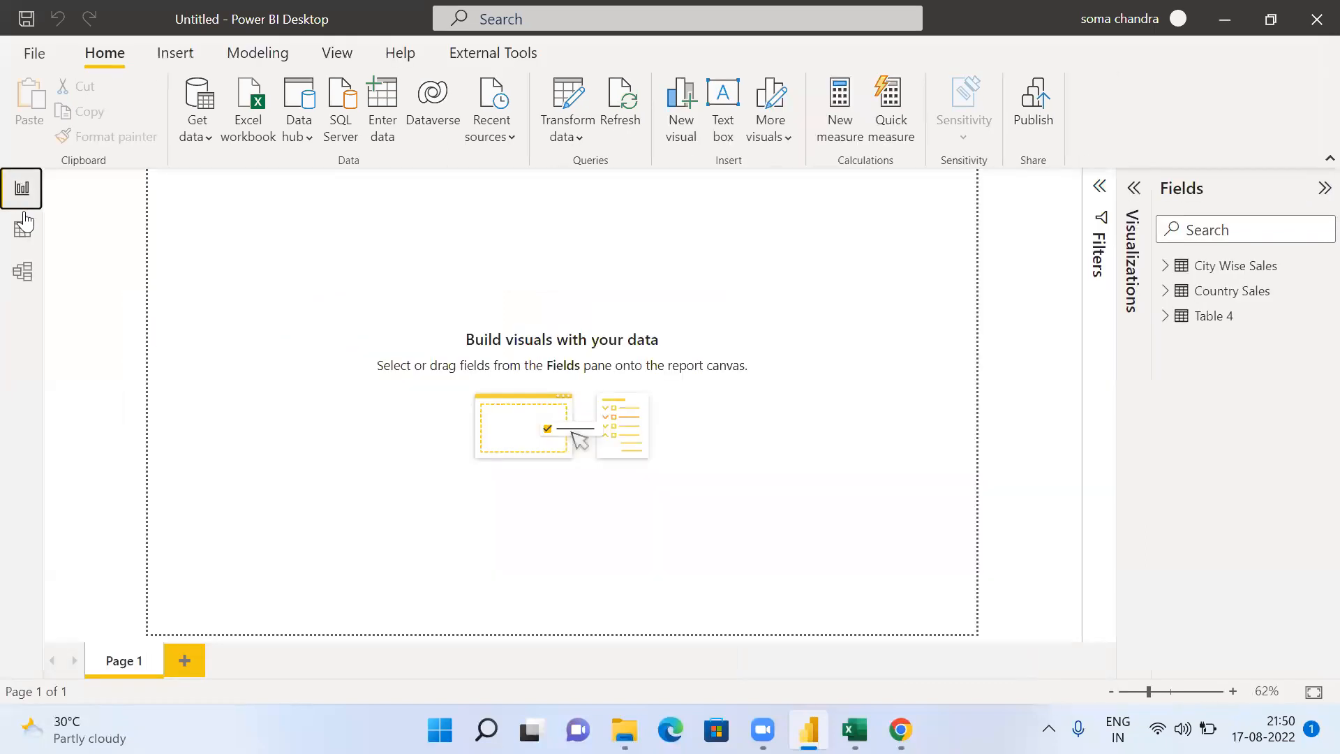
click(23, 272)
click(24, 196)
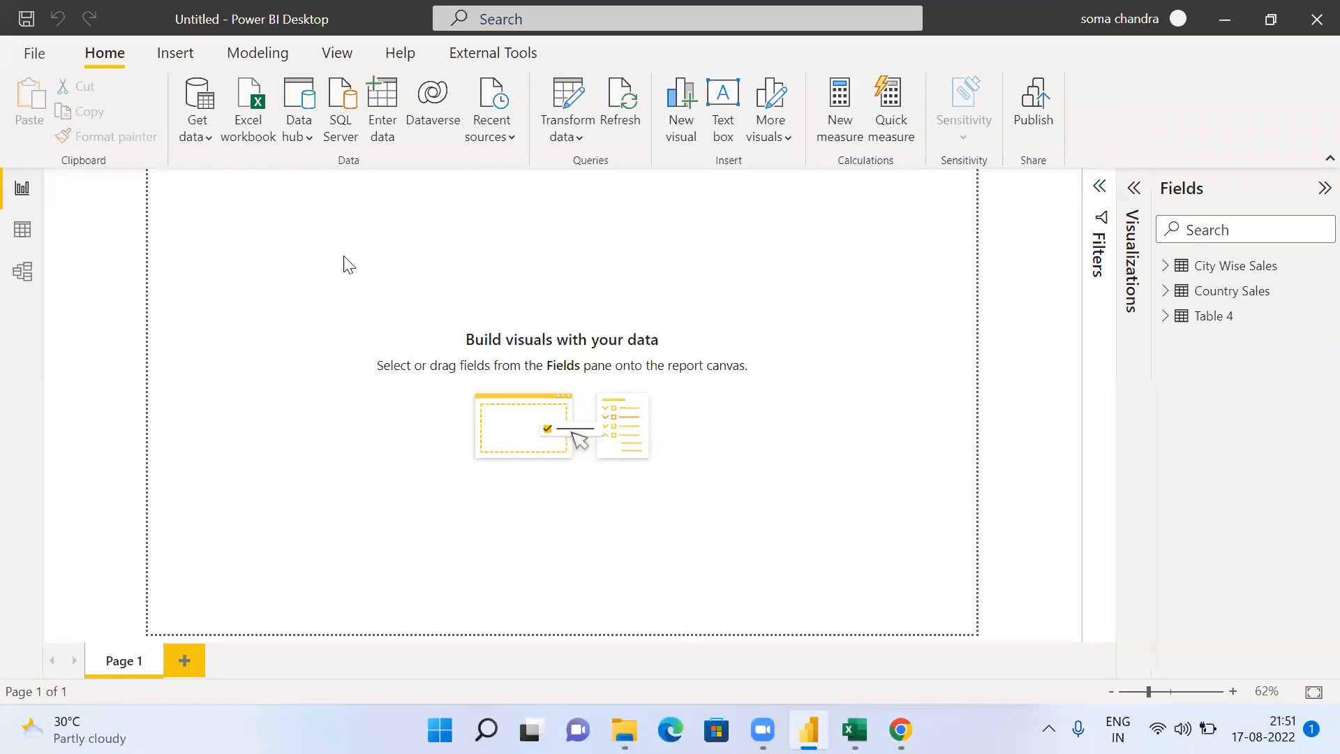
Preview the Concatenation sheet and Sheet1 of the SAMPLE_DATA Excel workbook and close the Navigator without loading anything
click(208, 138)
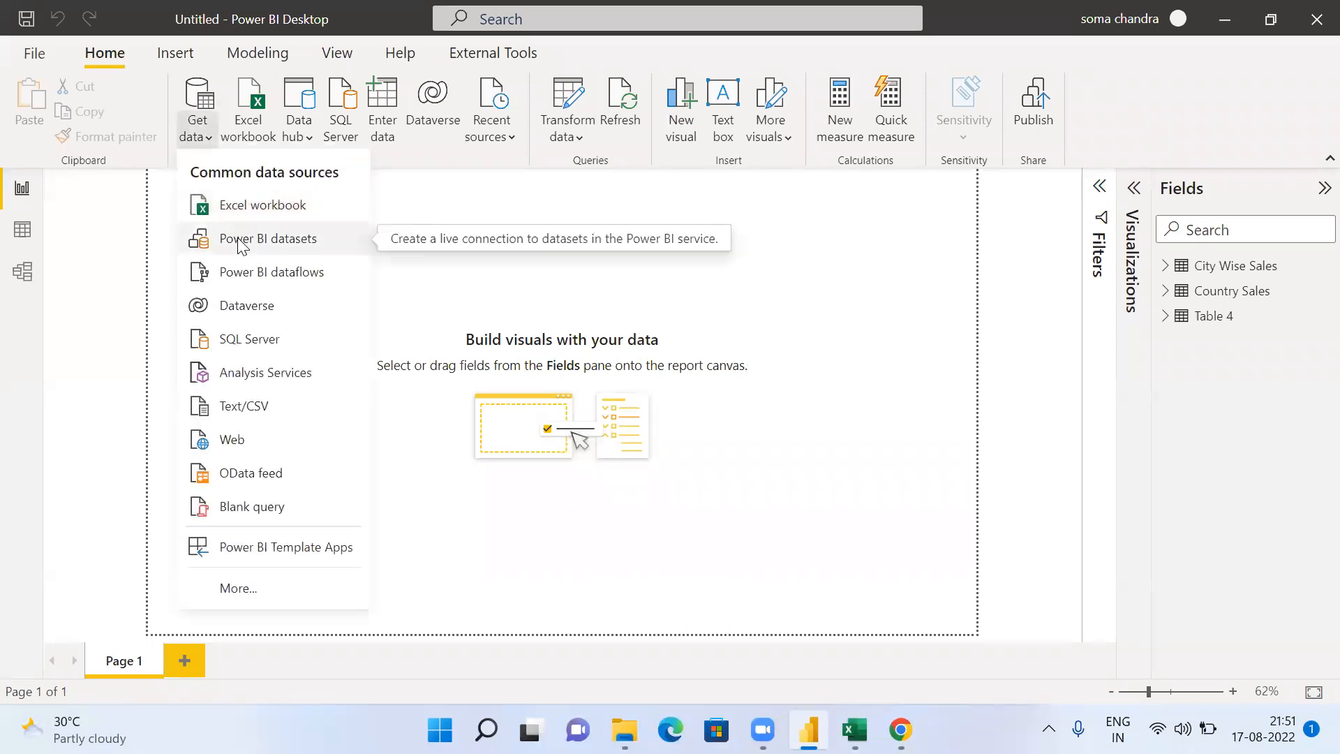
click(265, 207)
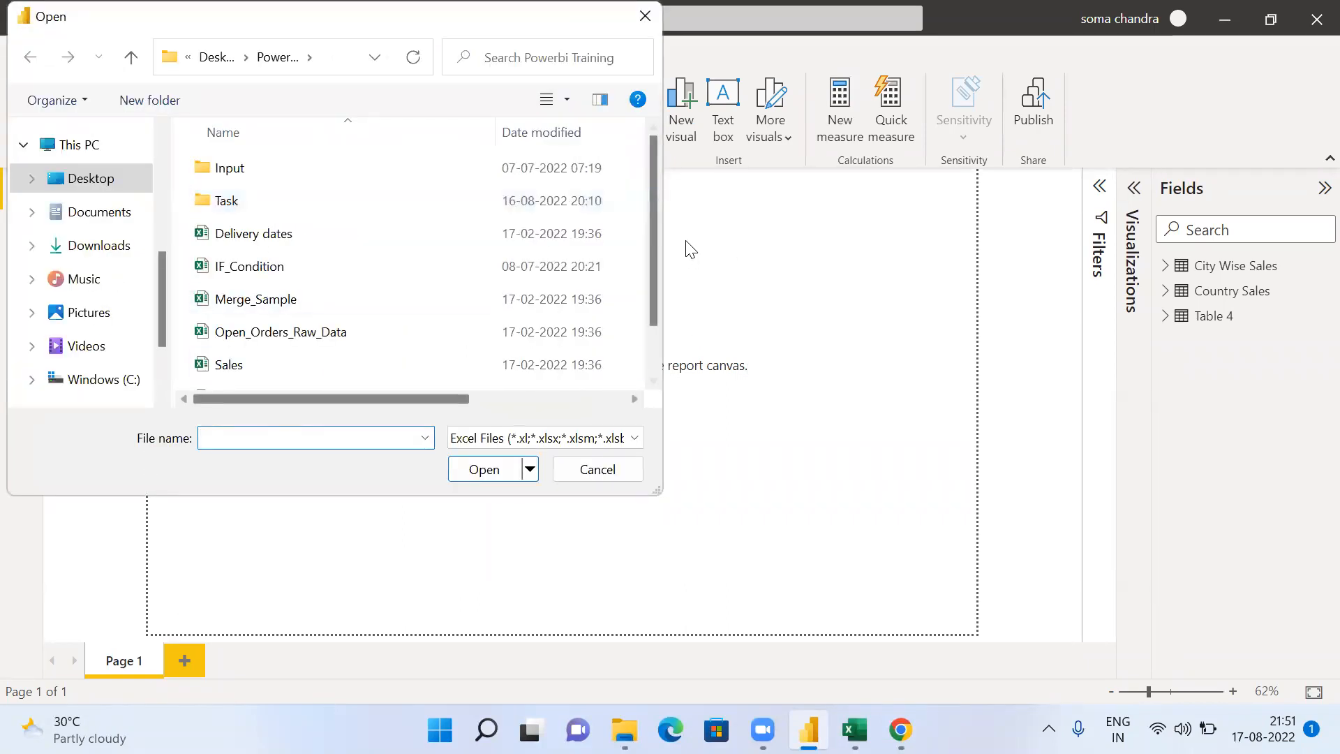
drag(656, 233, 656, 323)
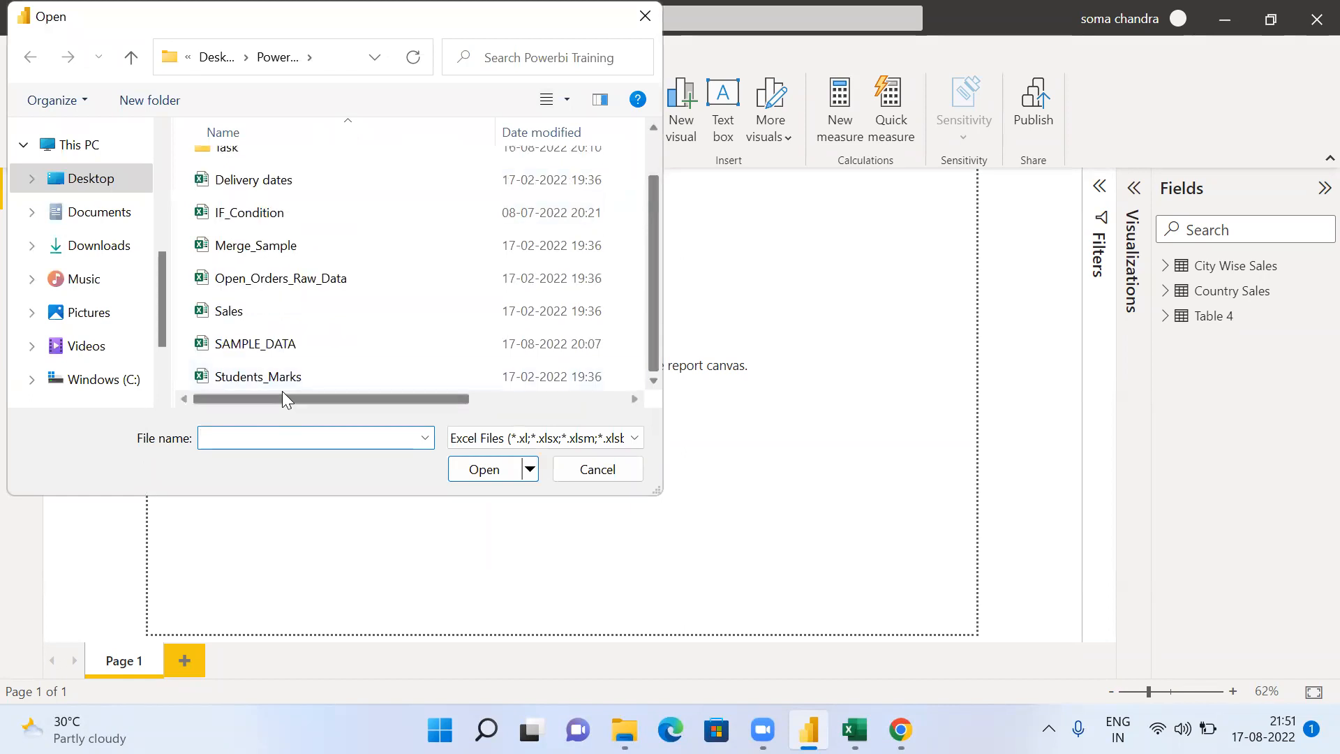
click(267, 349)
click(473, 478)
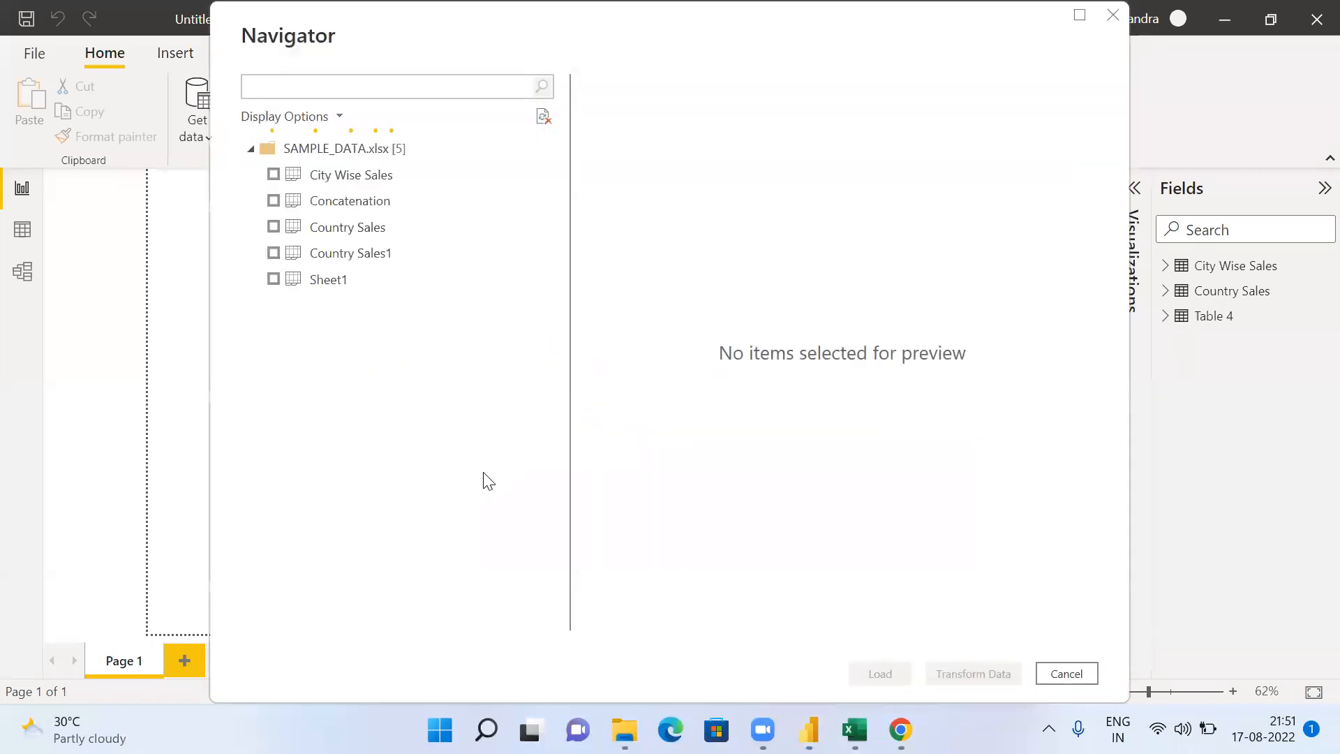
click(273, 201)
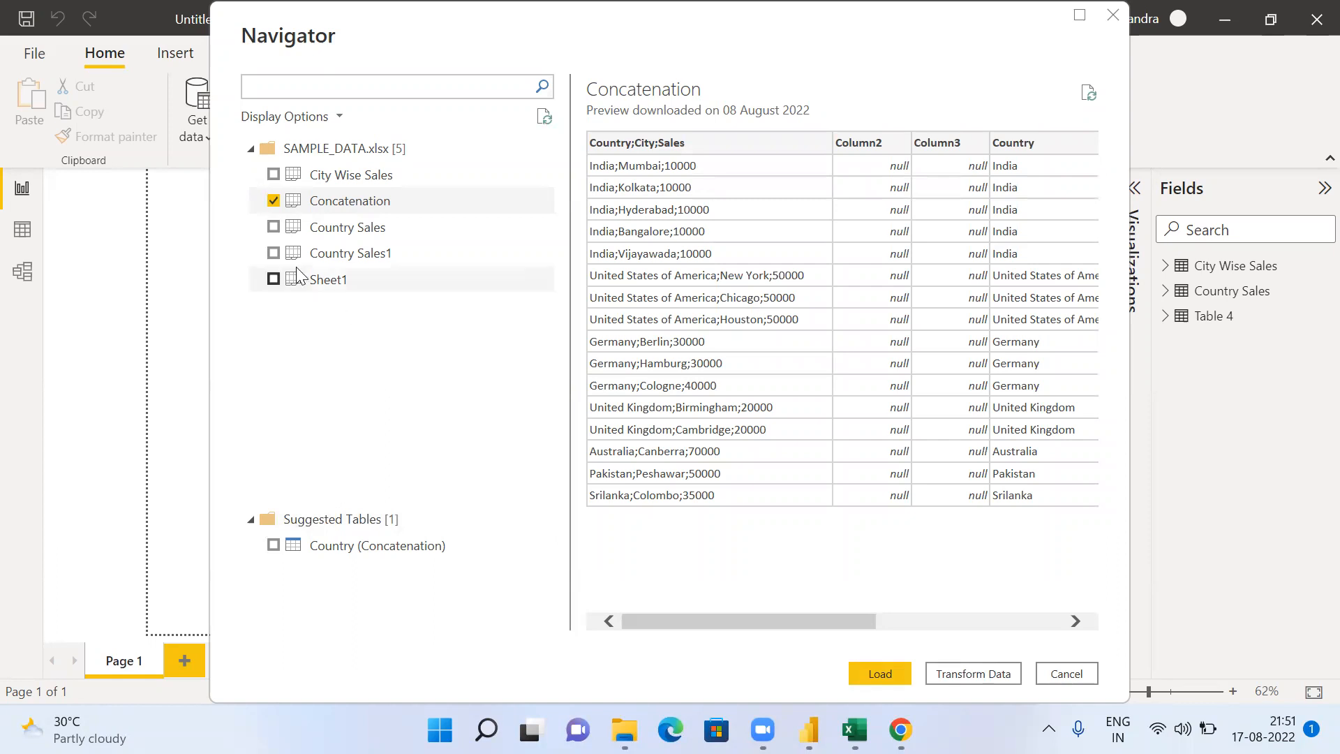
click(274, 202)
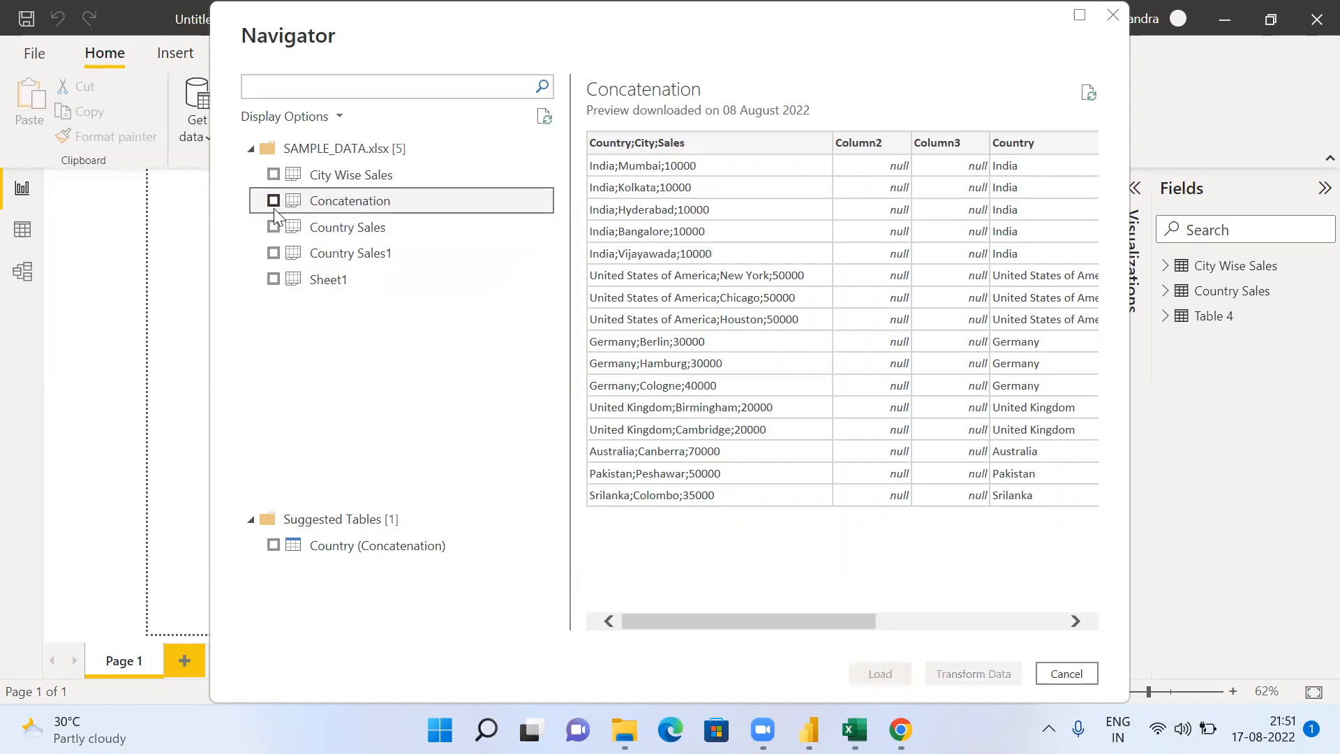
click(274, 279)
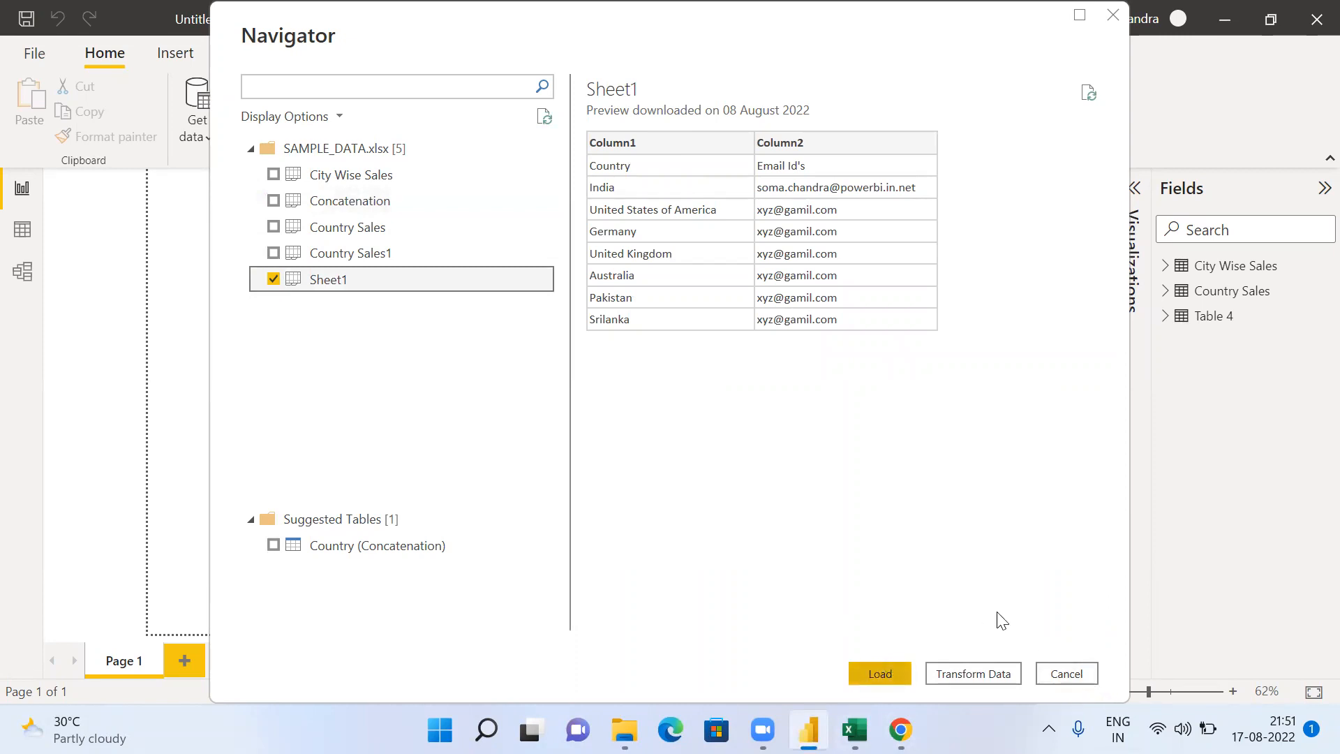
click(1066, 673)
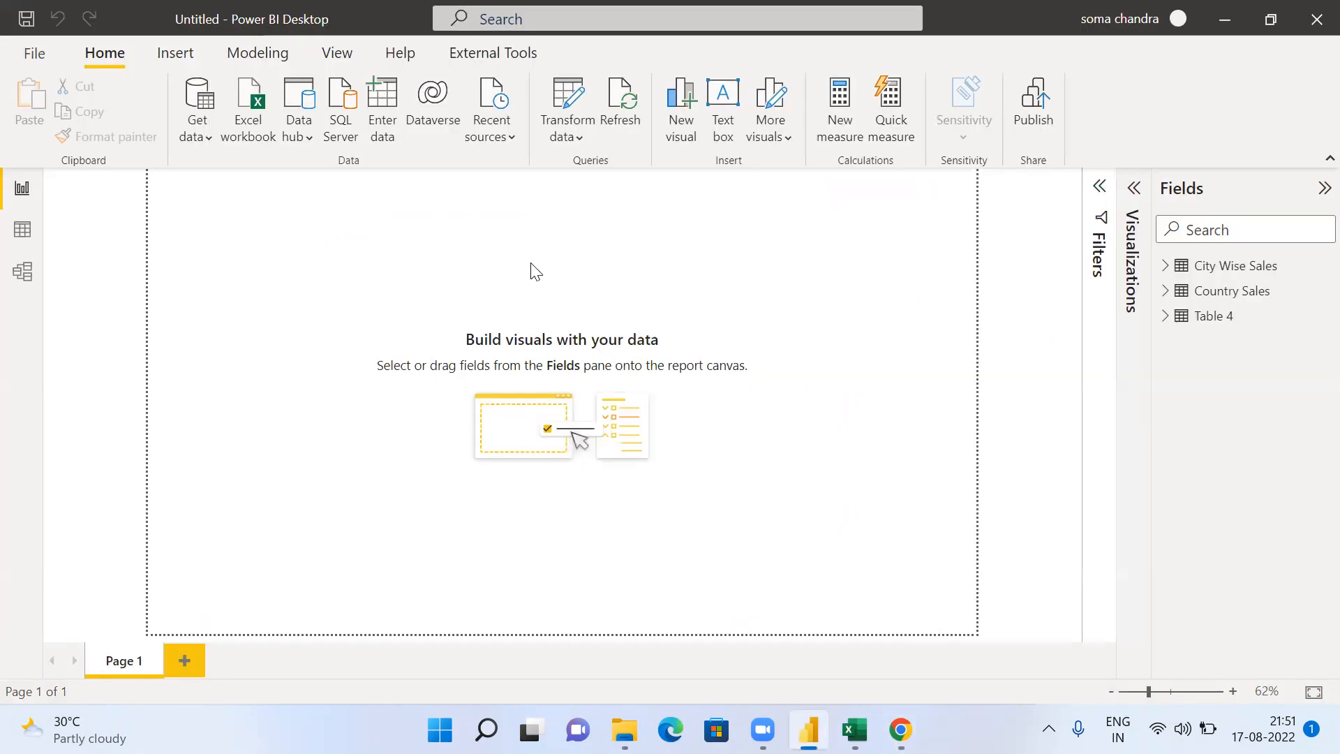
click(208, 140)
click(245, 214)
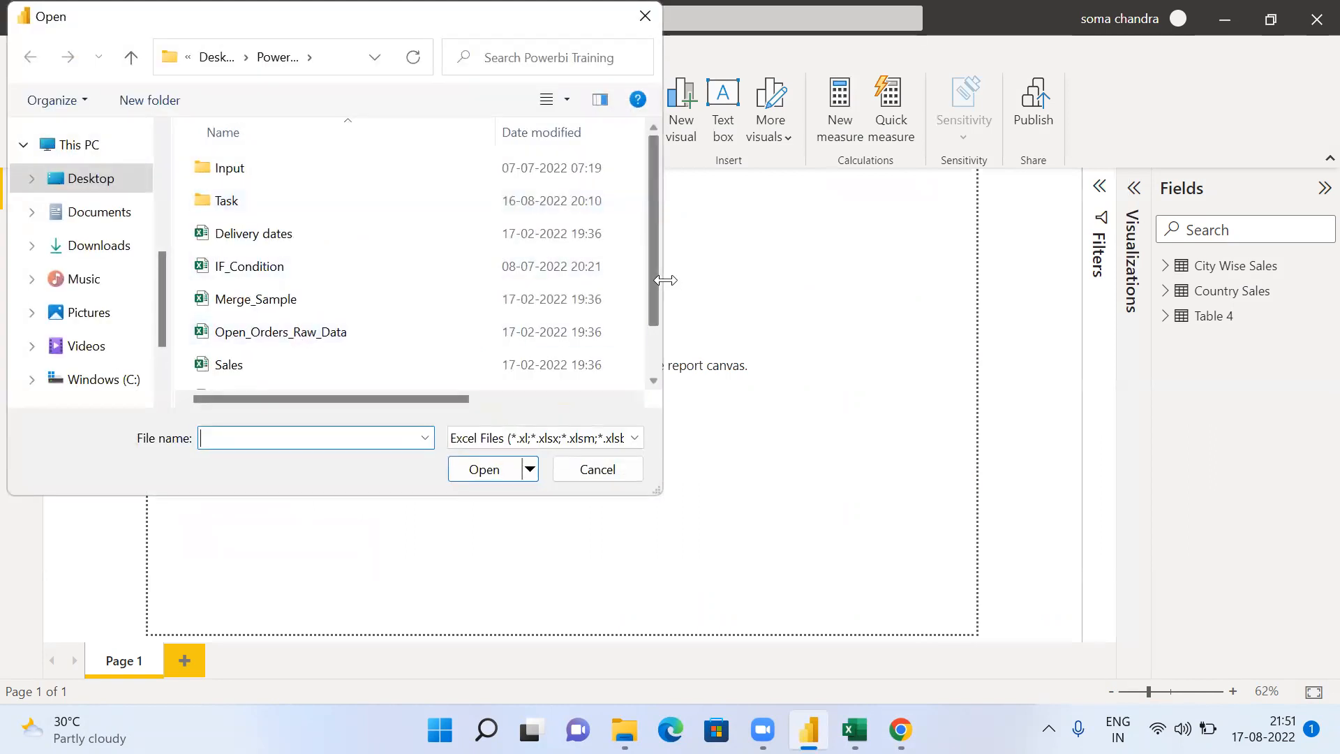
drag(656, 271, 654, 343)
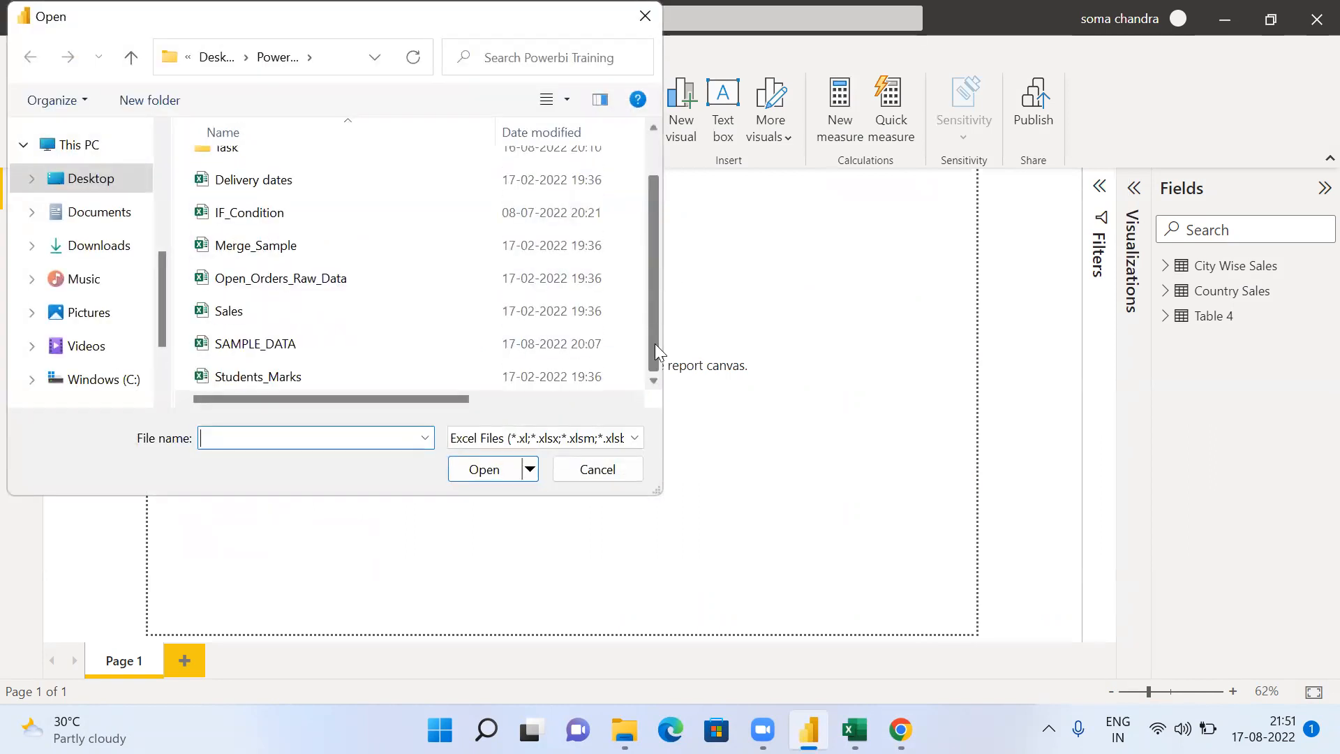
click(301, 349)
click(486, 469)
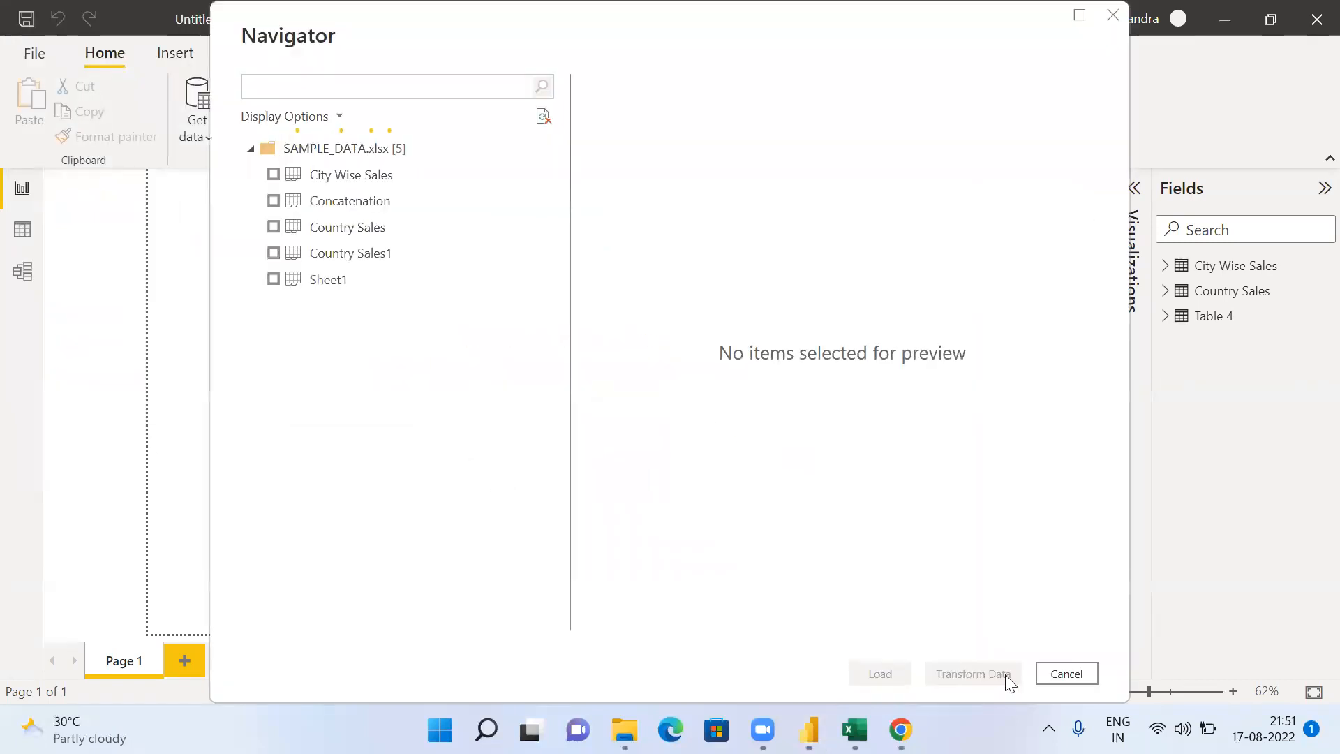
click(1060, 675)
Connect to the Merge_Sample Excel workbook as a new data source
click(202, 136)
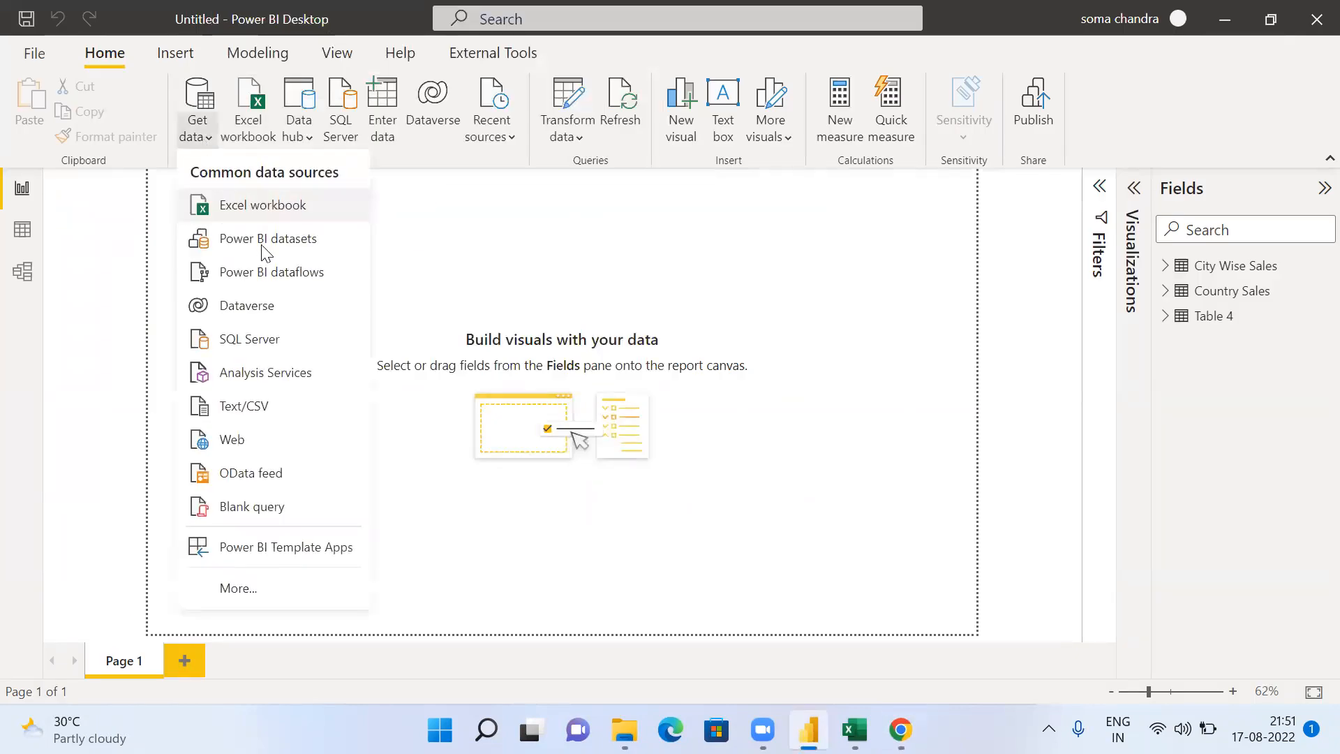
click(267, 214)
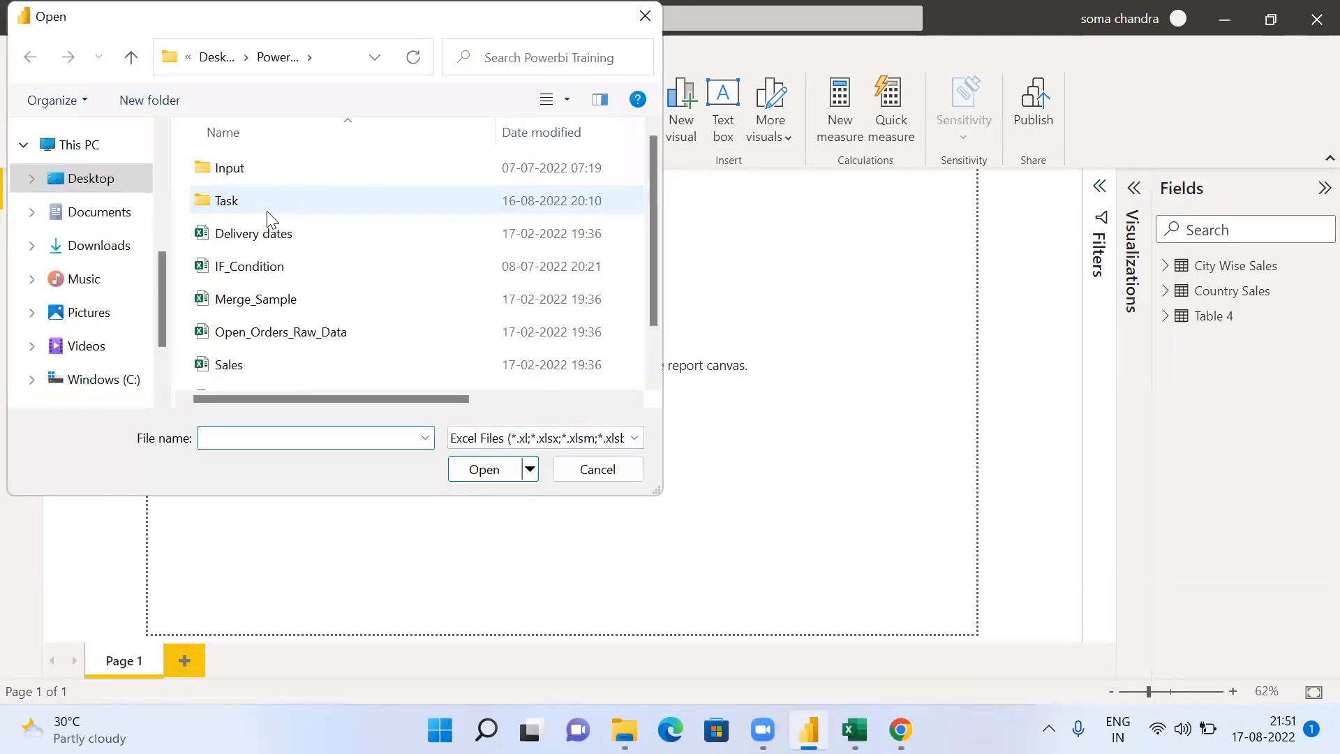
click(288, 305)
click(480, 469)
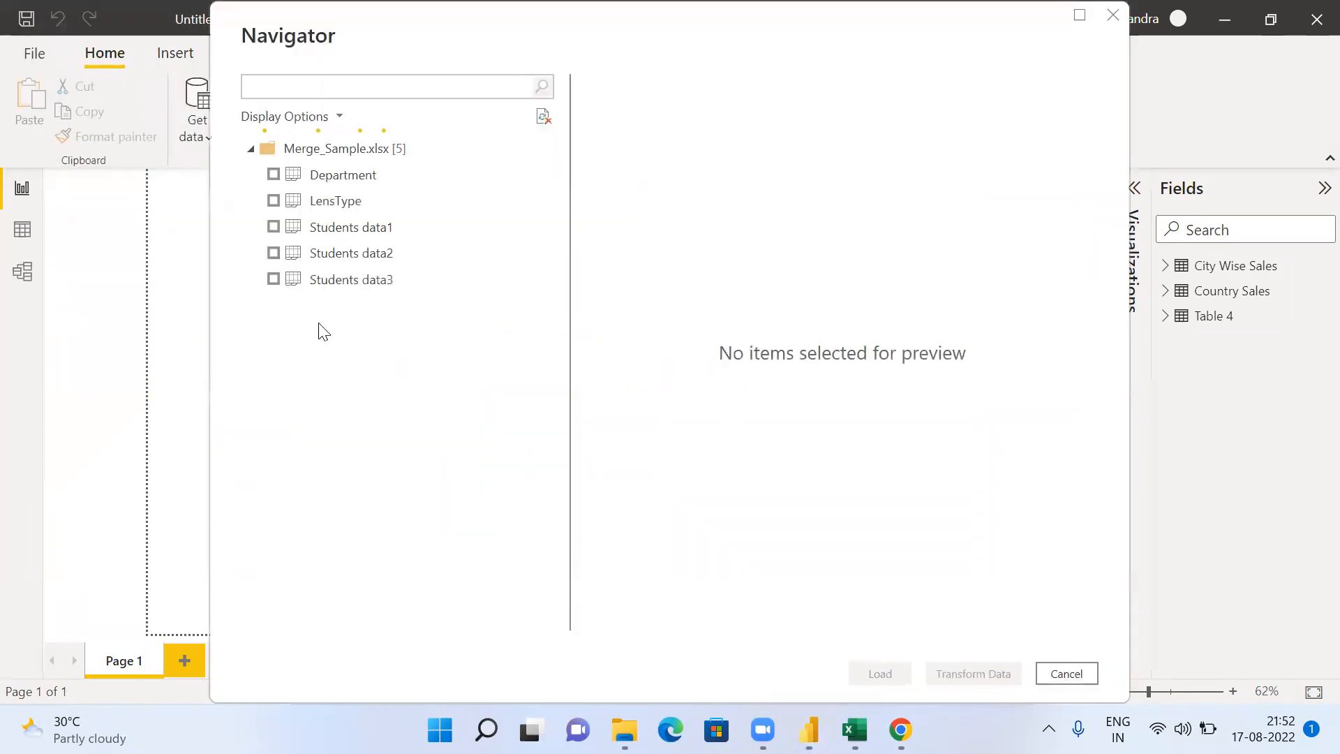
Select the Students data1, Students data2 and Students data3 sheets and send them to the Power Query Editor with Transform Data
click(274, 227)
click(273, 252)
click(275, 279)
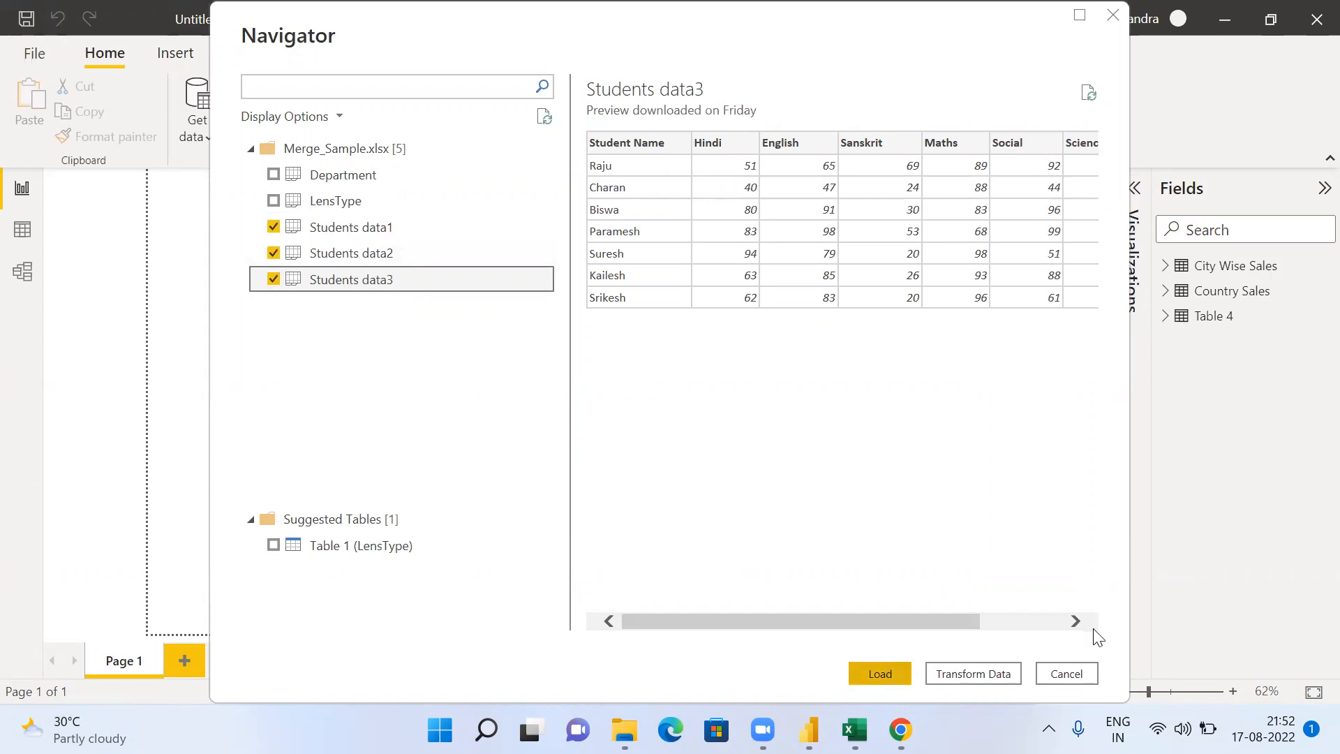
click(1007, 689)
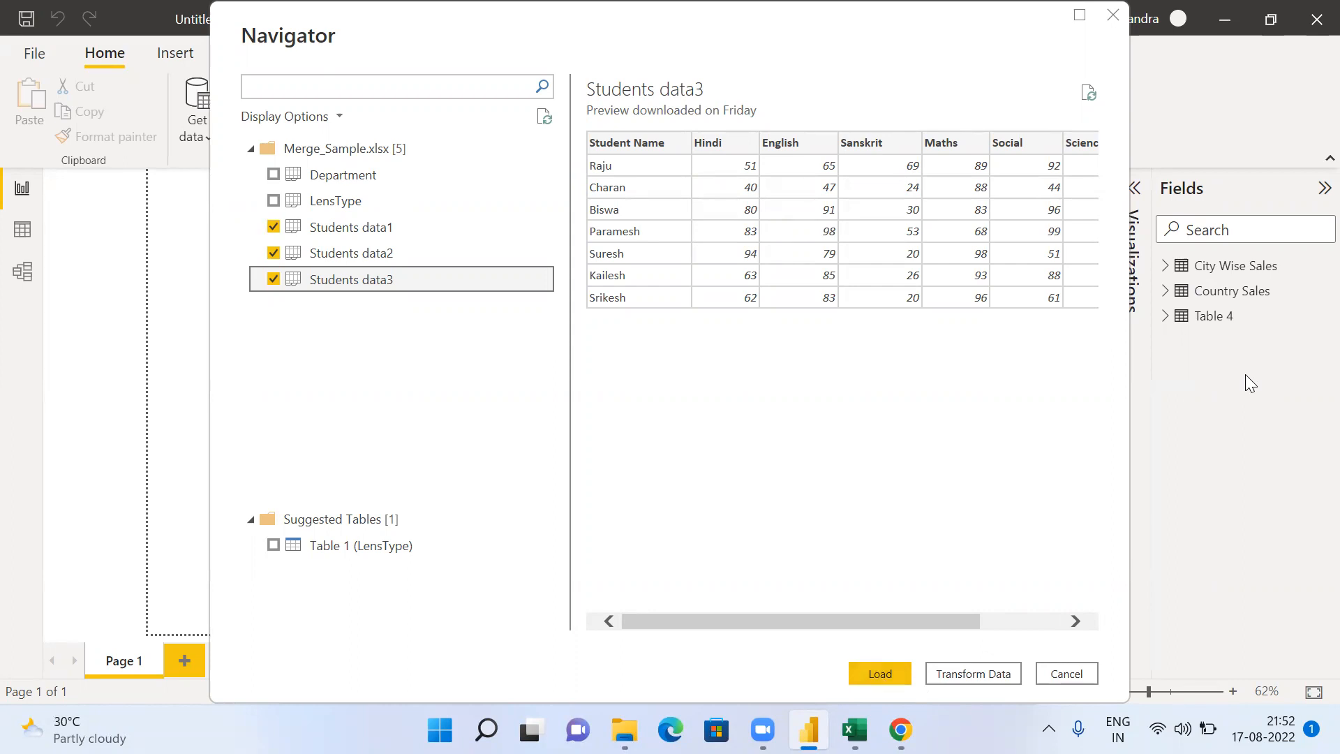
click(988, 677)
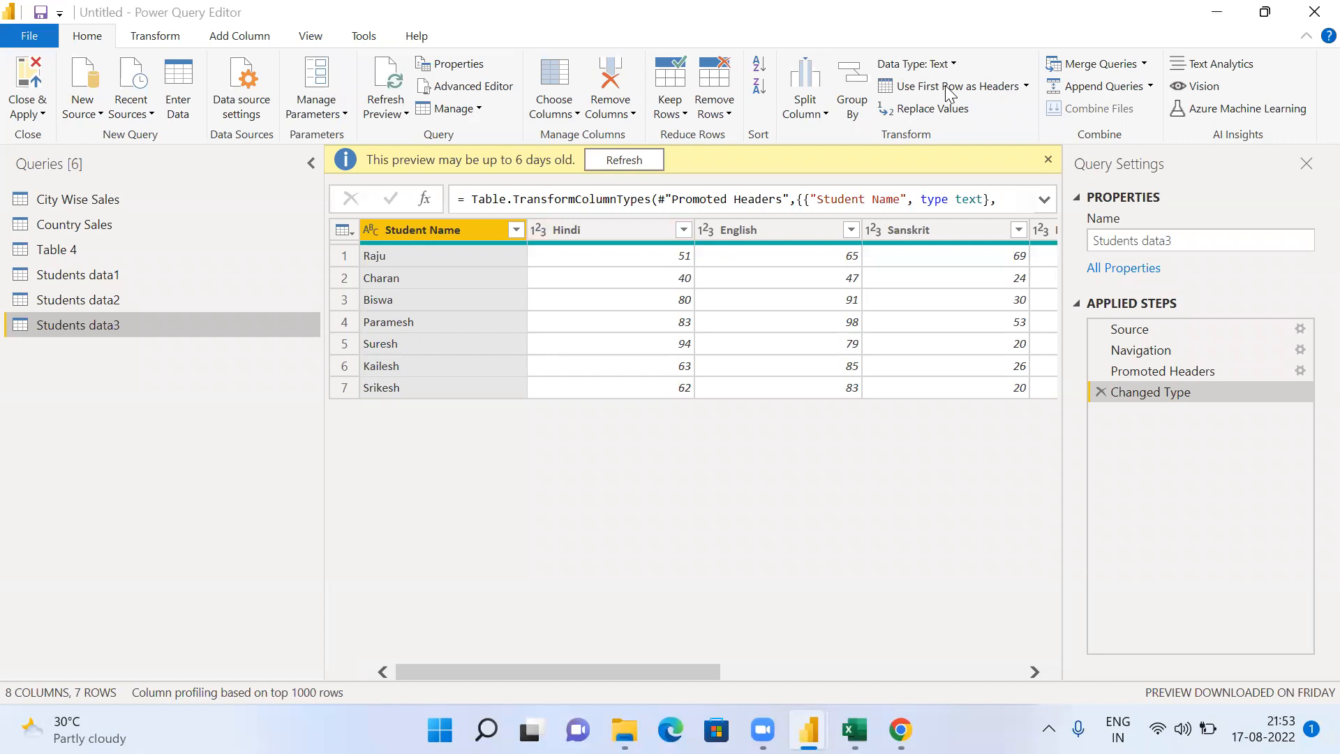
Shrink the Power Query Editor window and compare it with the main report window behind it
click(1264, 12)
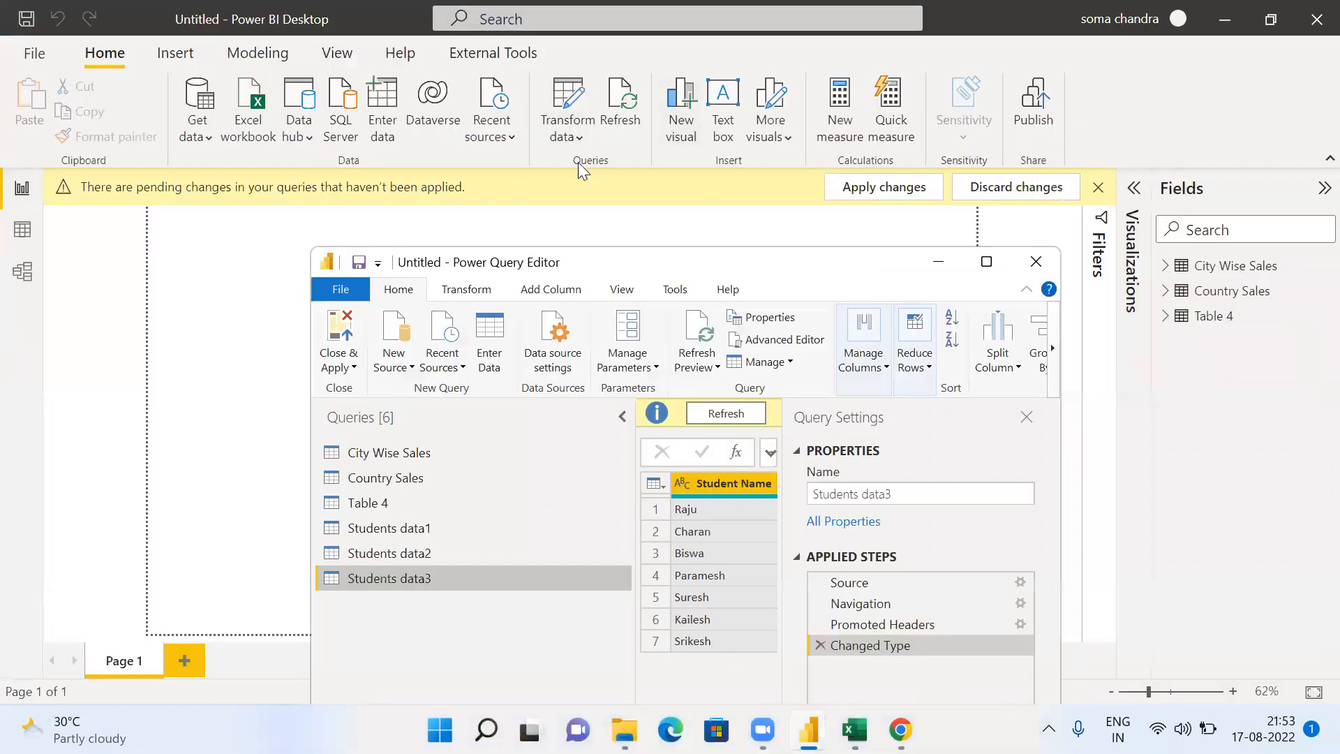
click(674, 171)
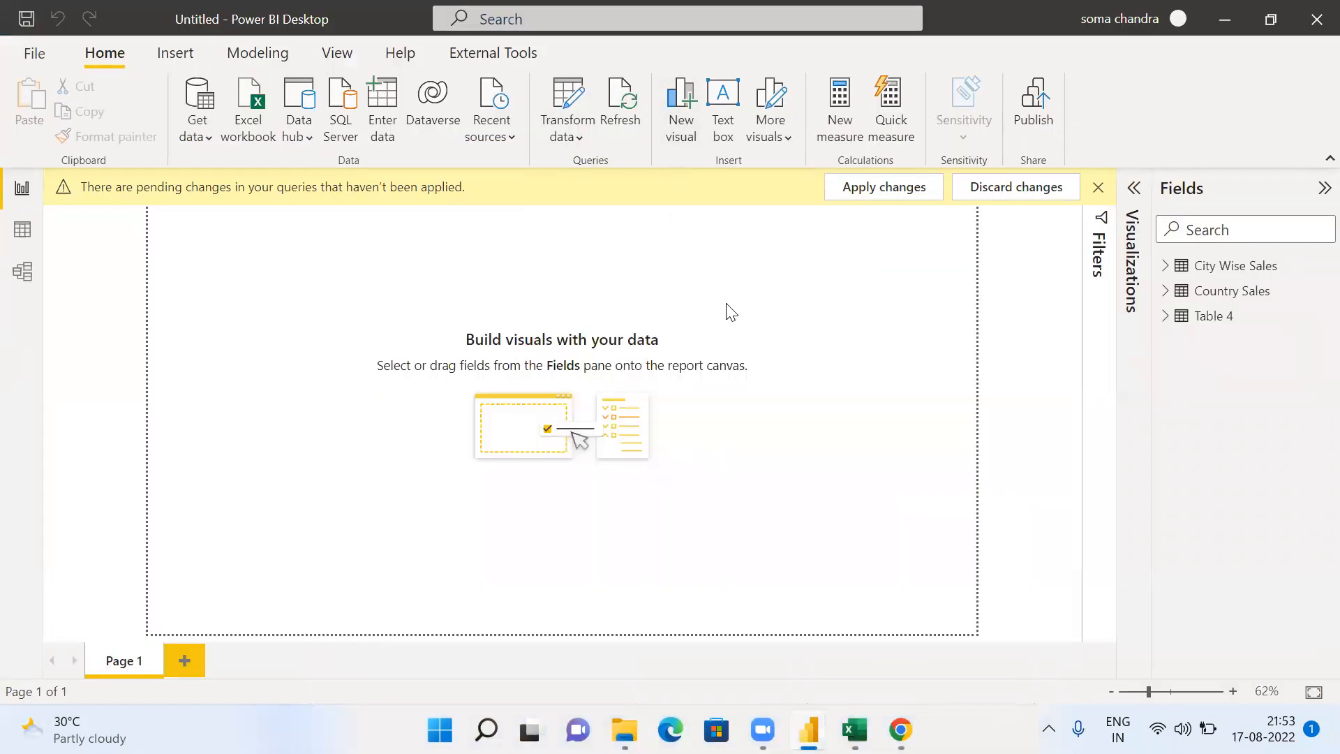
key(alt+Tab)
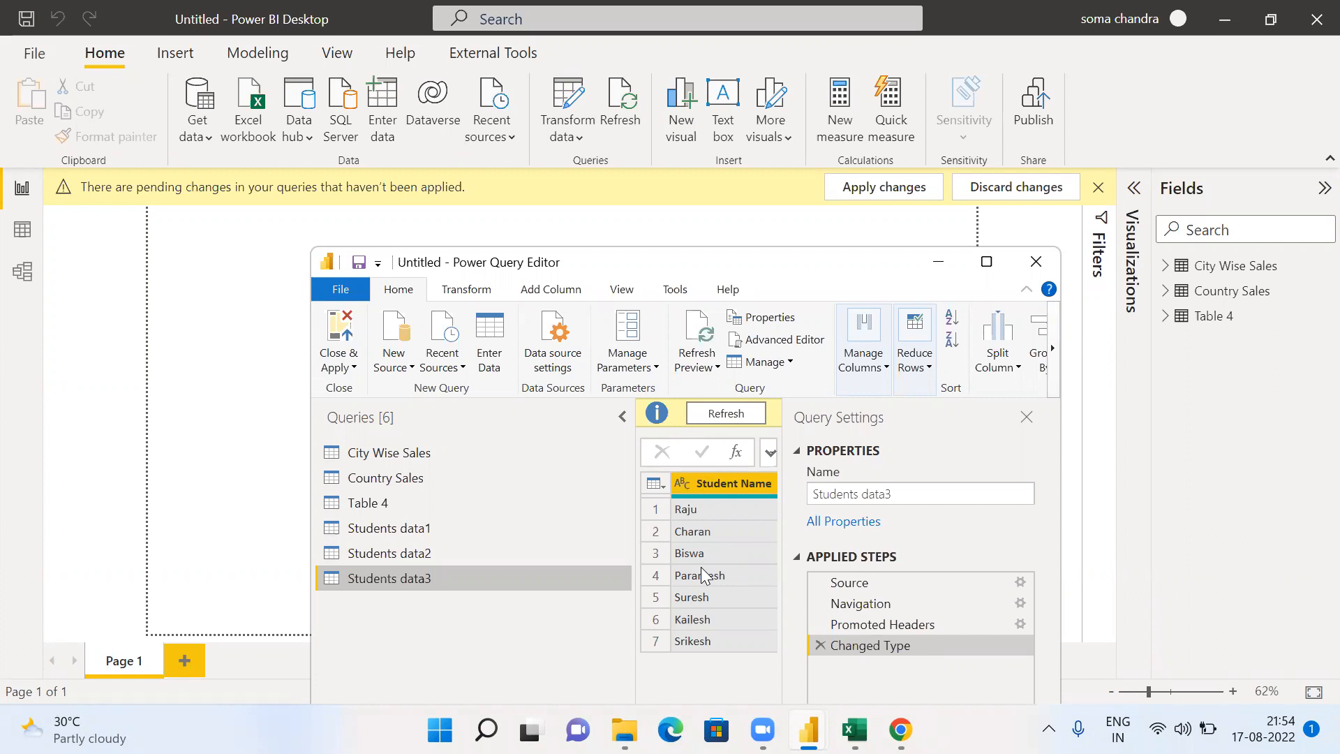
click(665, 115)
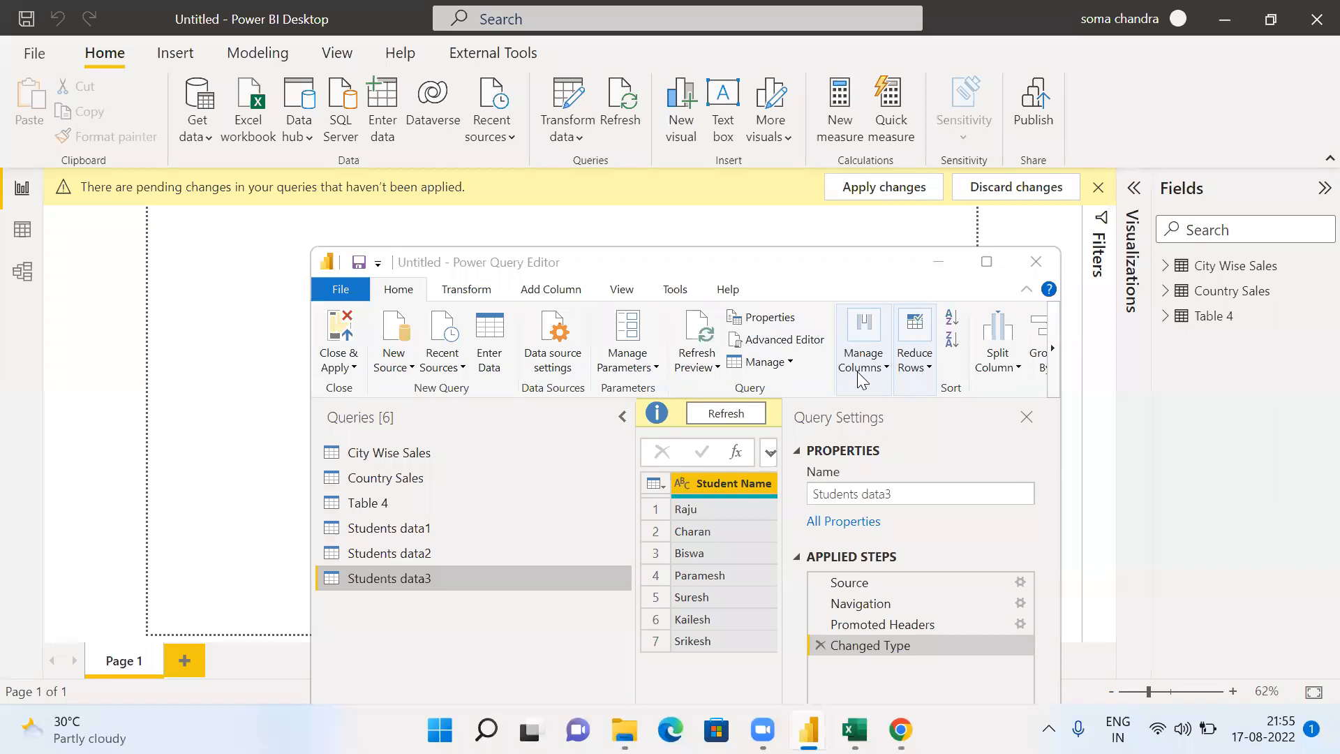
Close the Power Query Editor without applying the changes yet, and reopen it maximized using Transform data
click(1034, 262)
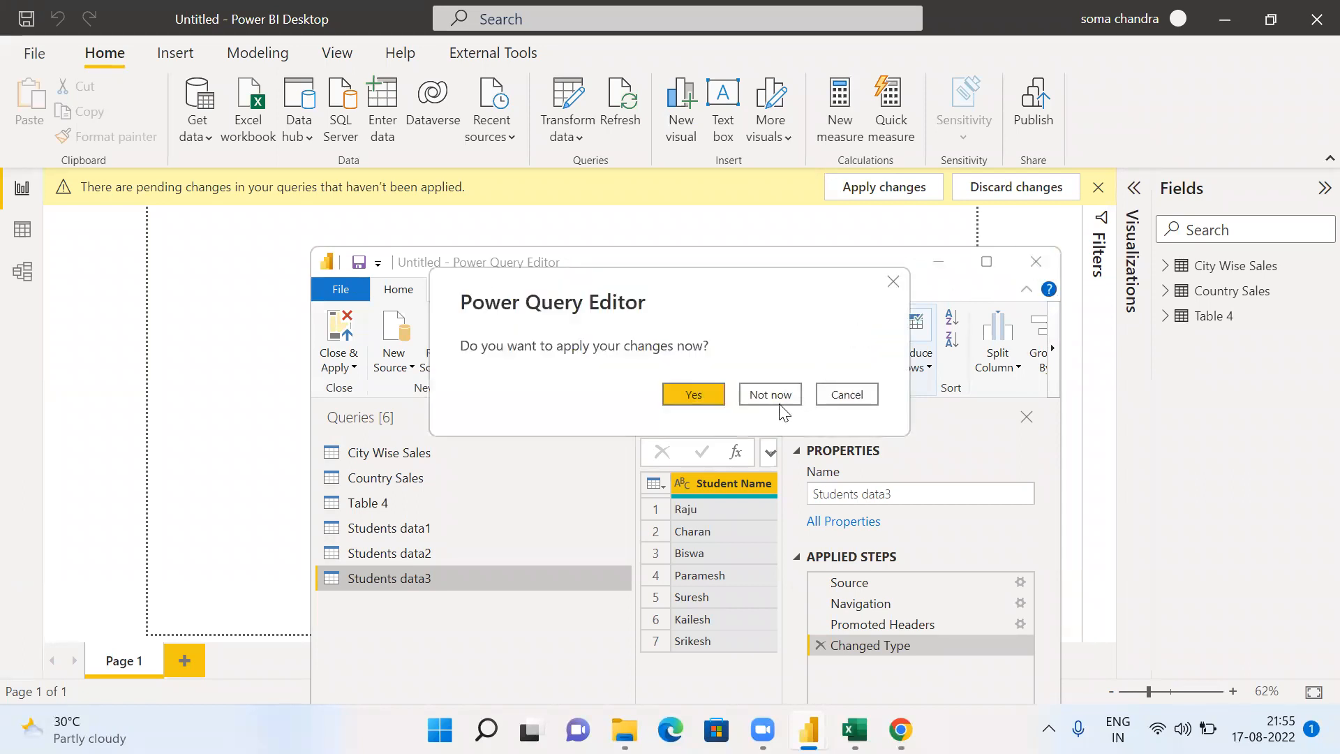
click(780, 394)
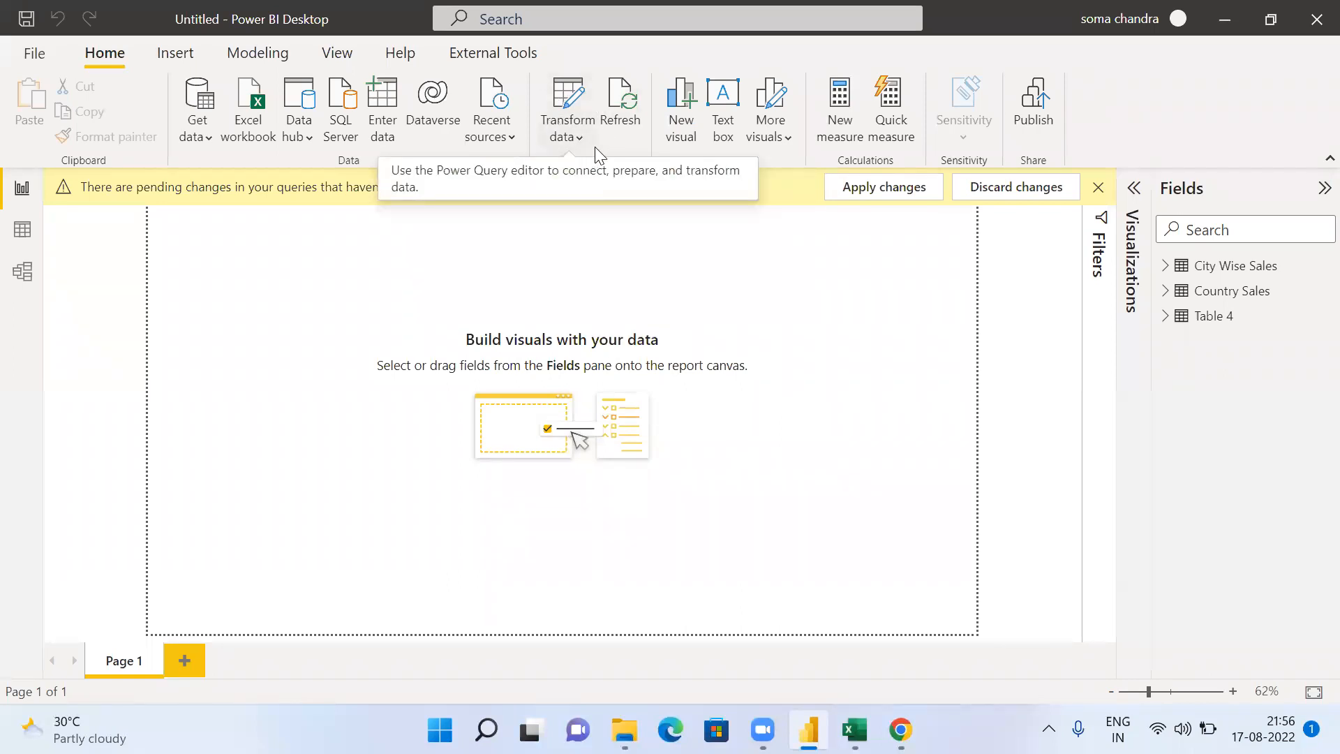
click(565, 99)
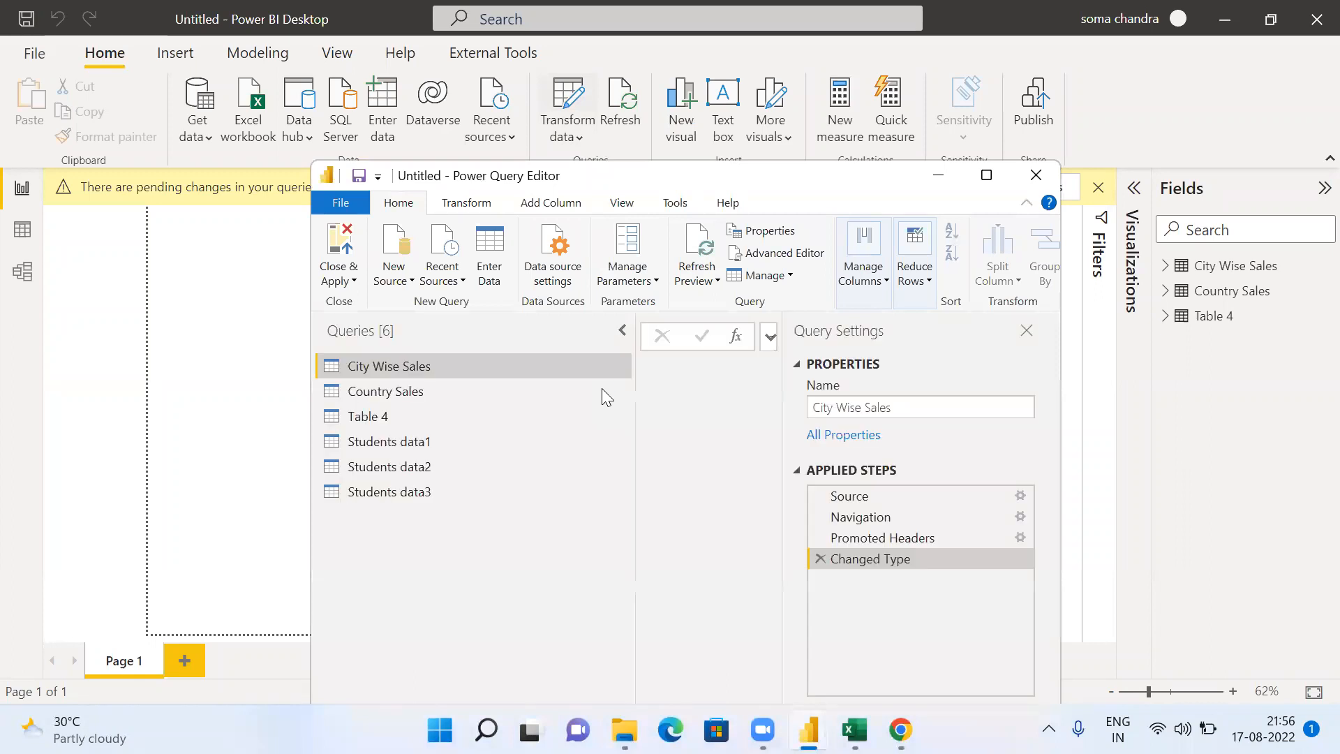
click(986, 174)
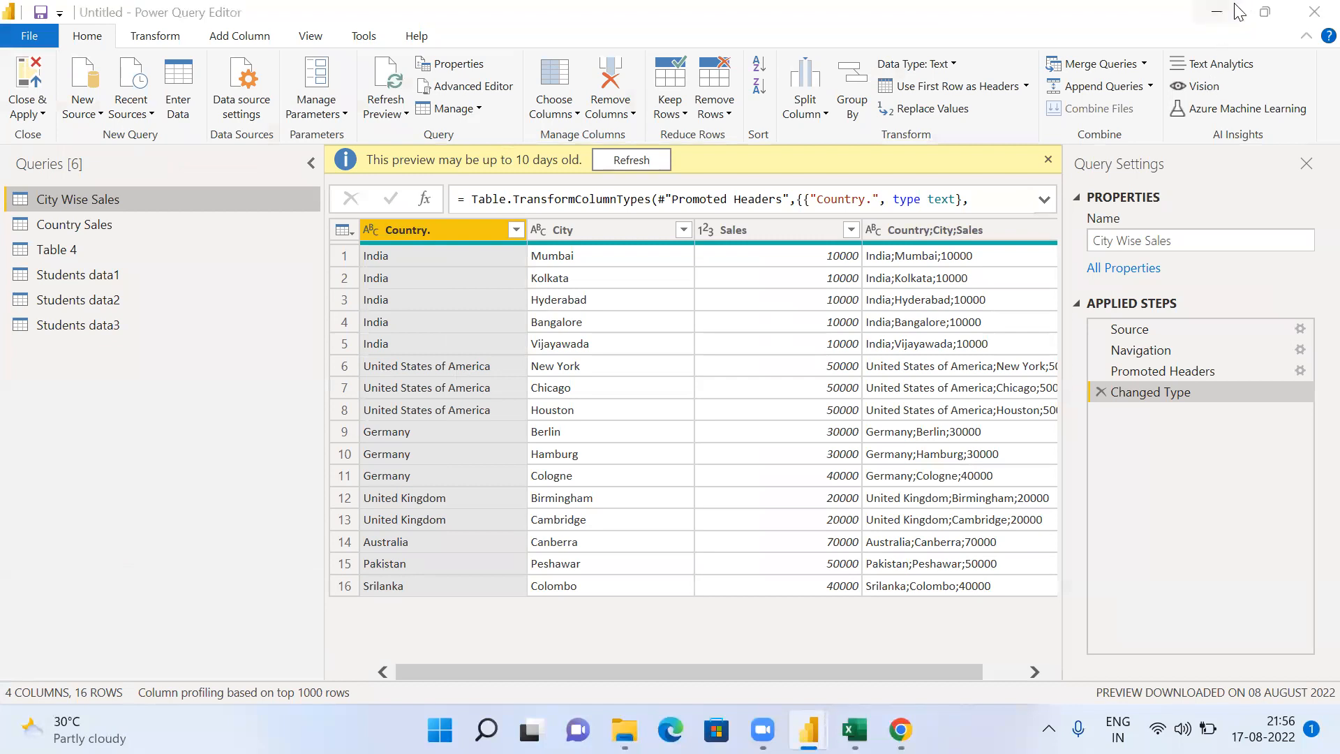
Compare the editor's query list with the tables in the report's Fields list, and return the editor to full size
drag(1094, 19, 845, 273)
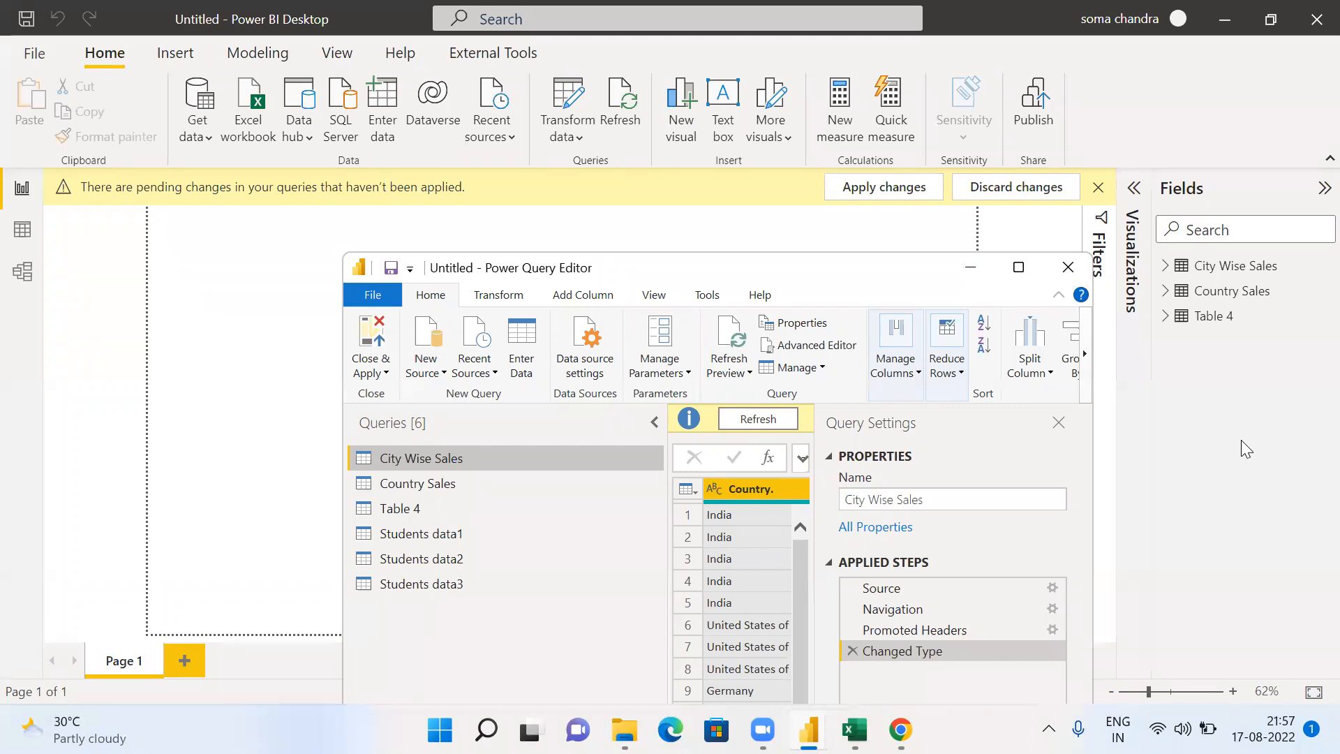
click(722, 100)
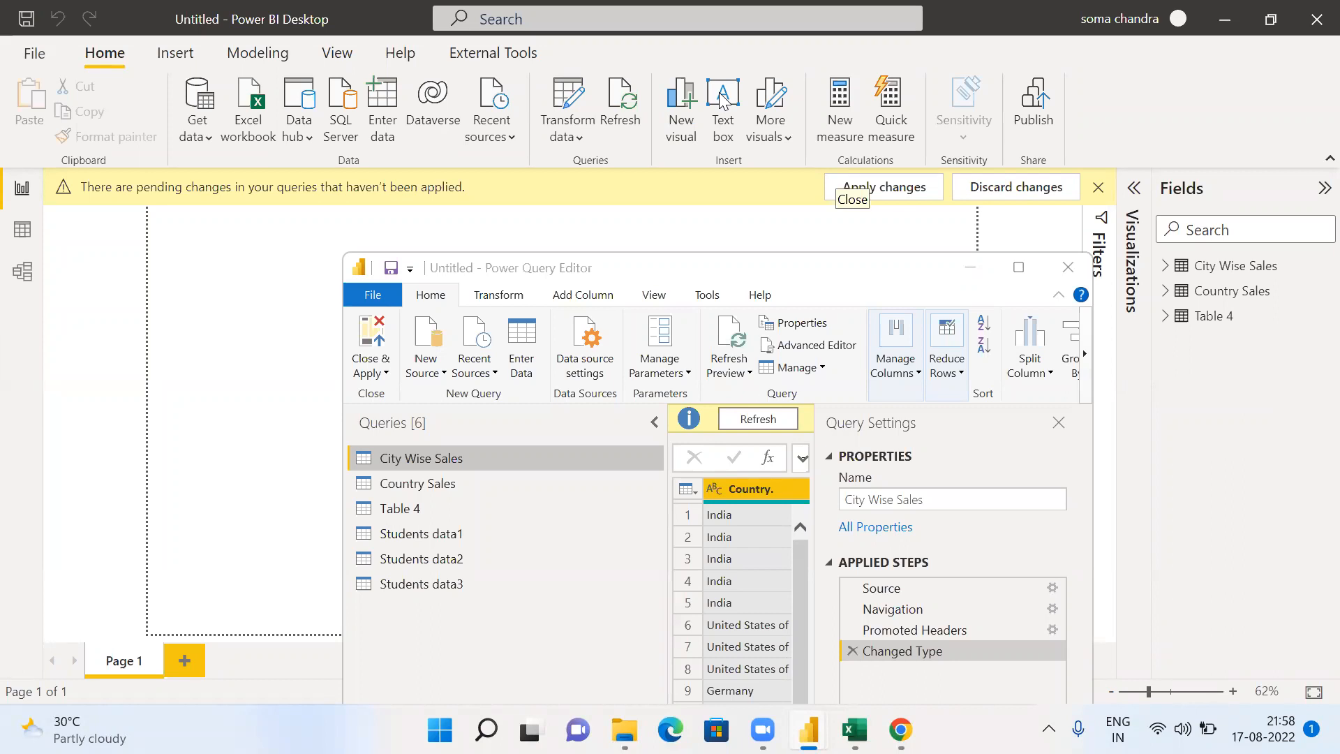
click(1019, 268)
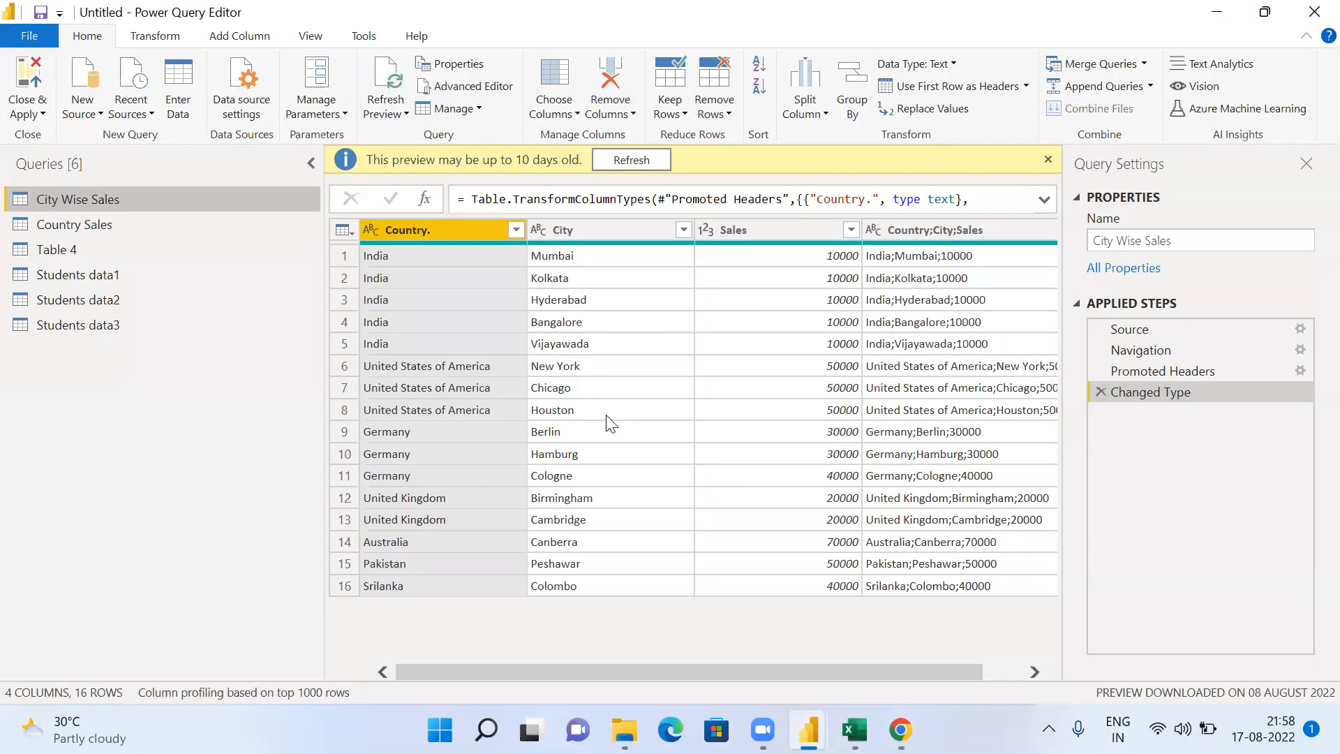
click(613, 115)
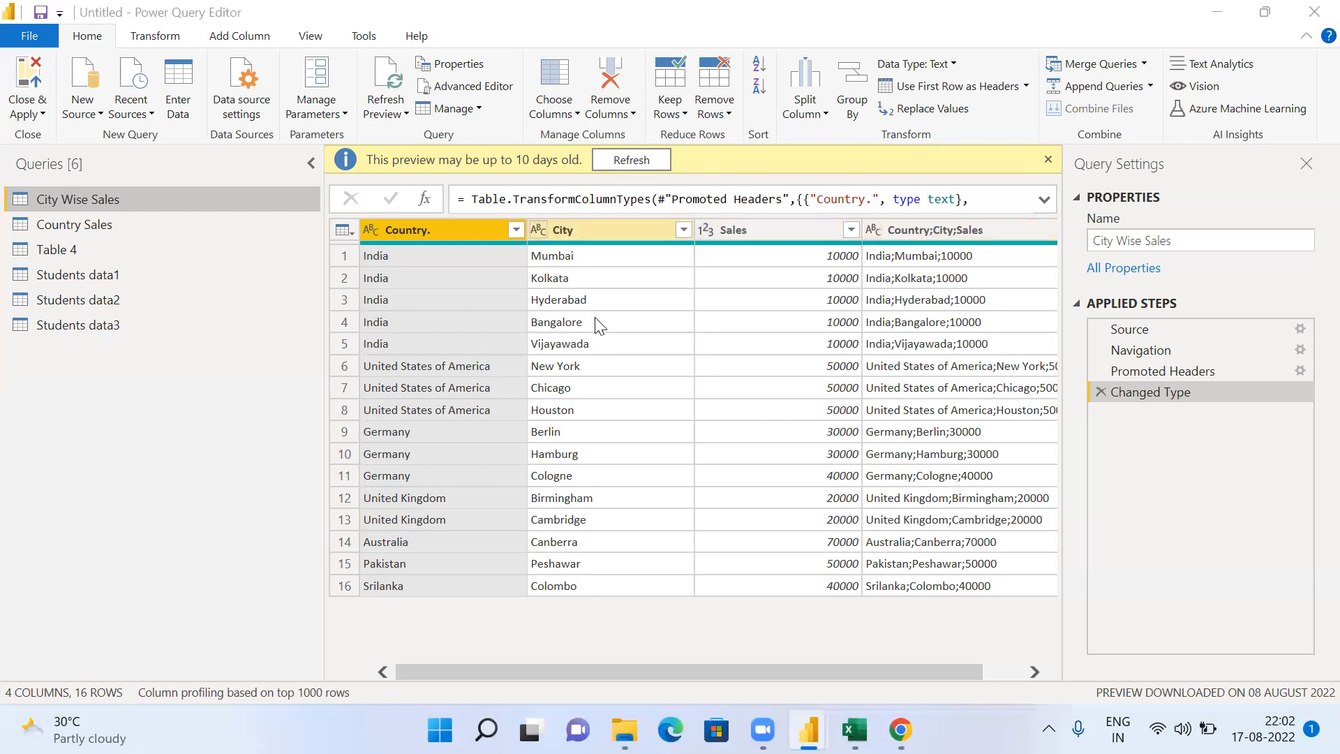
Examine all columns of the Table 4 query, from Year through U.S.Global Rank
click(101, 245)
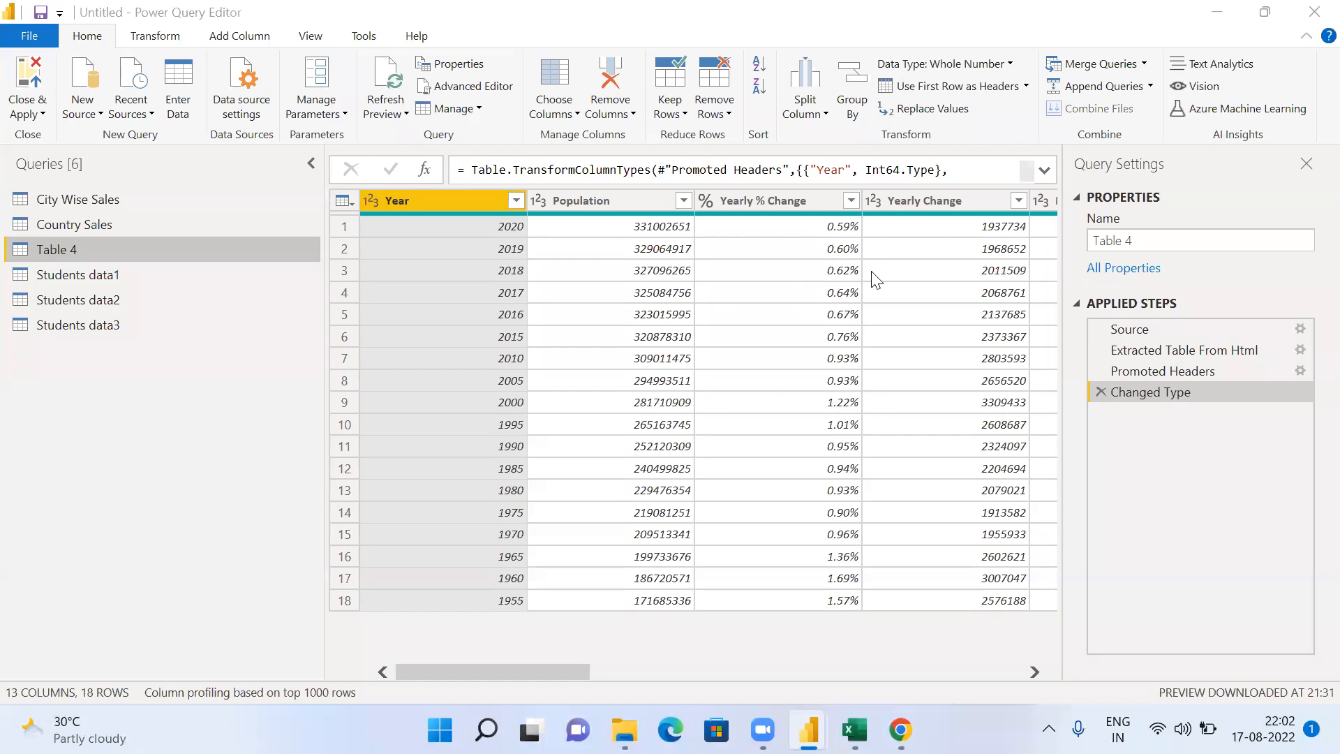
drag(552, 678, 737, 674)
drag(1107, 685, 427, 660)
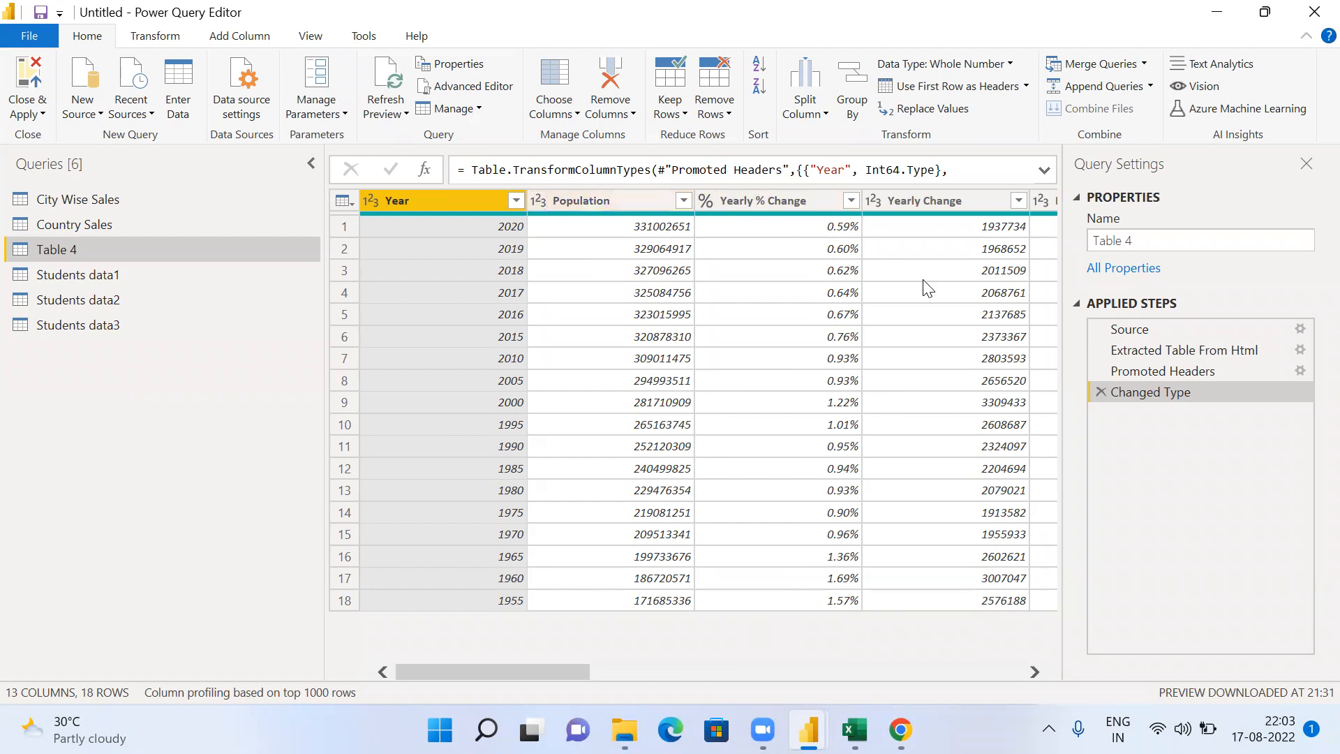
drag(544, 667, 1037, 677)
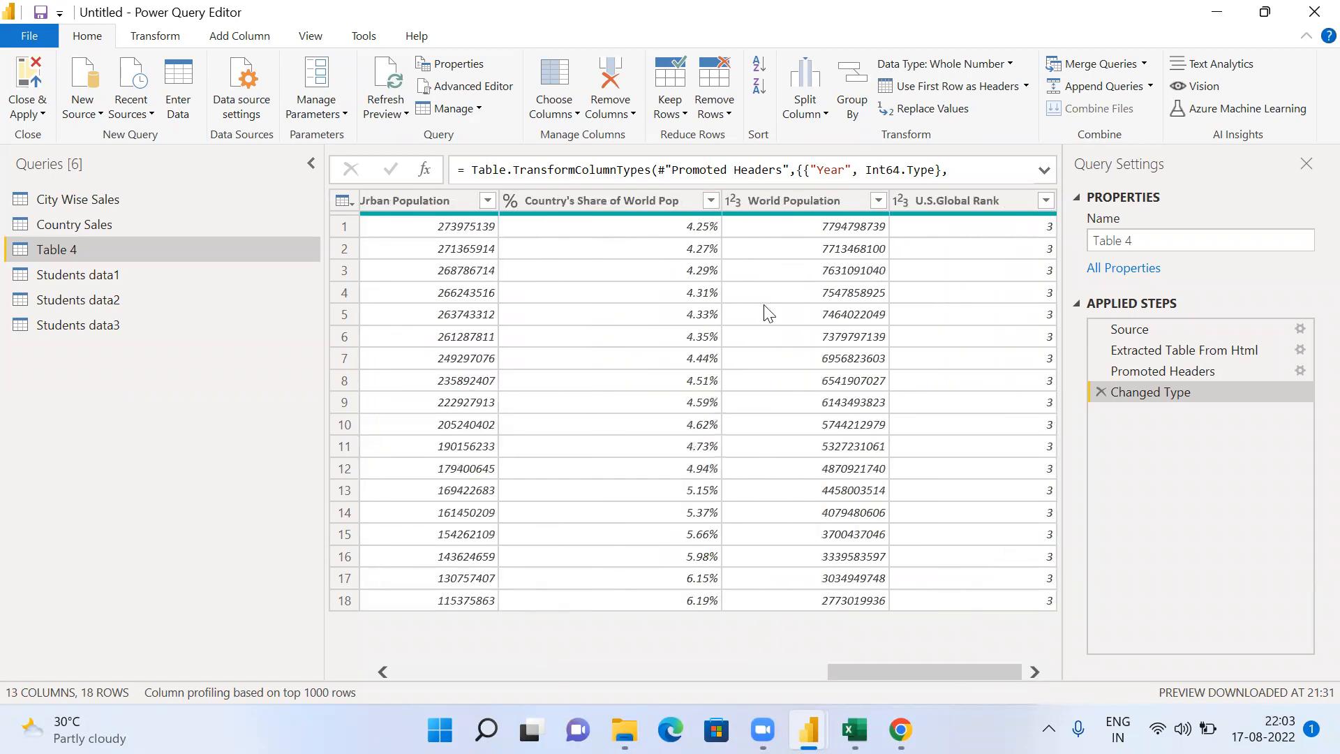
drag(906, 673, 378, 677)
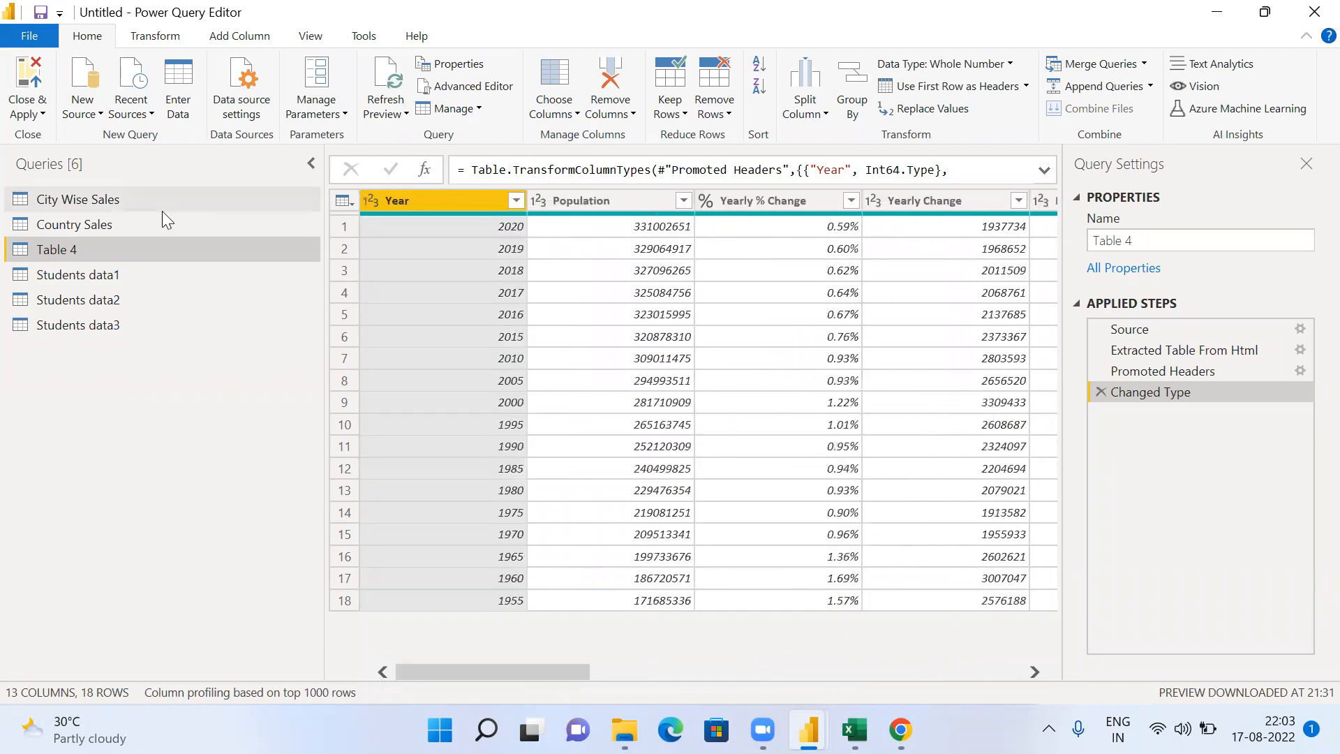
In the City Wise Sales query, change the Country. column's data type to Whole Number, replacing the current conversion
click(98, 204)
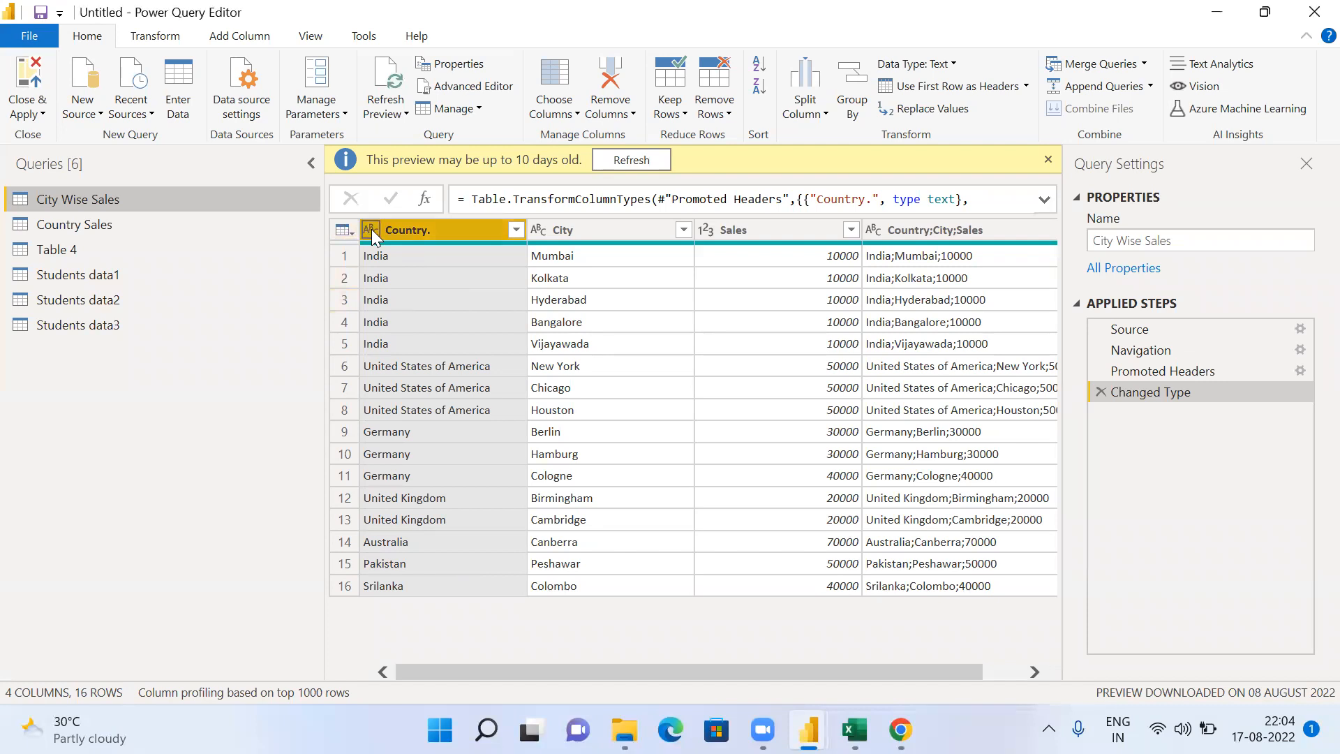
click(371, 229)
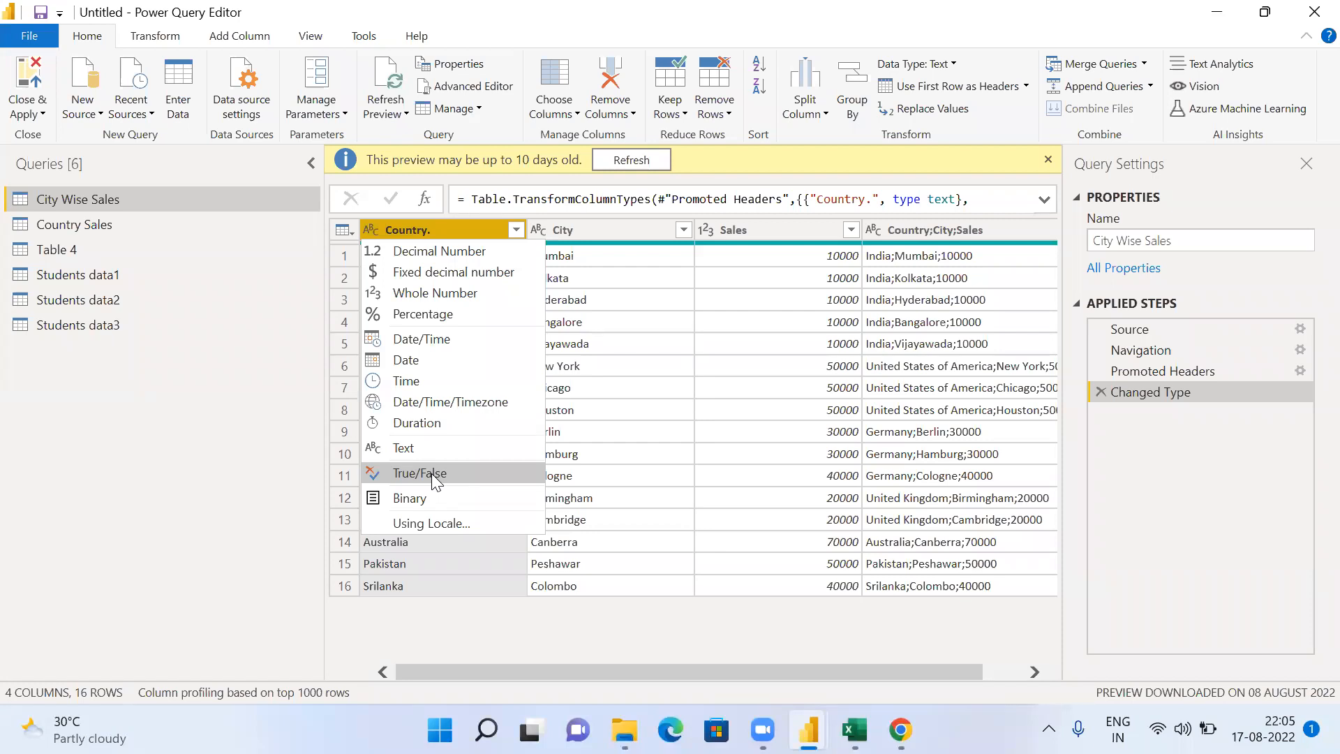
click(660, 616)
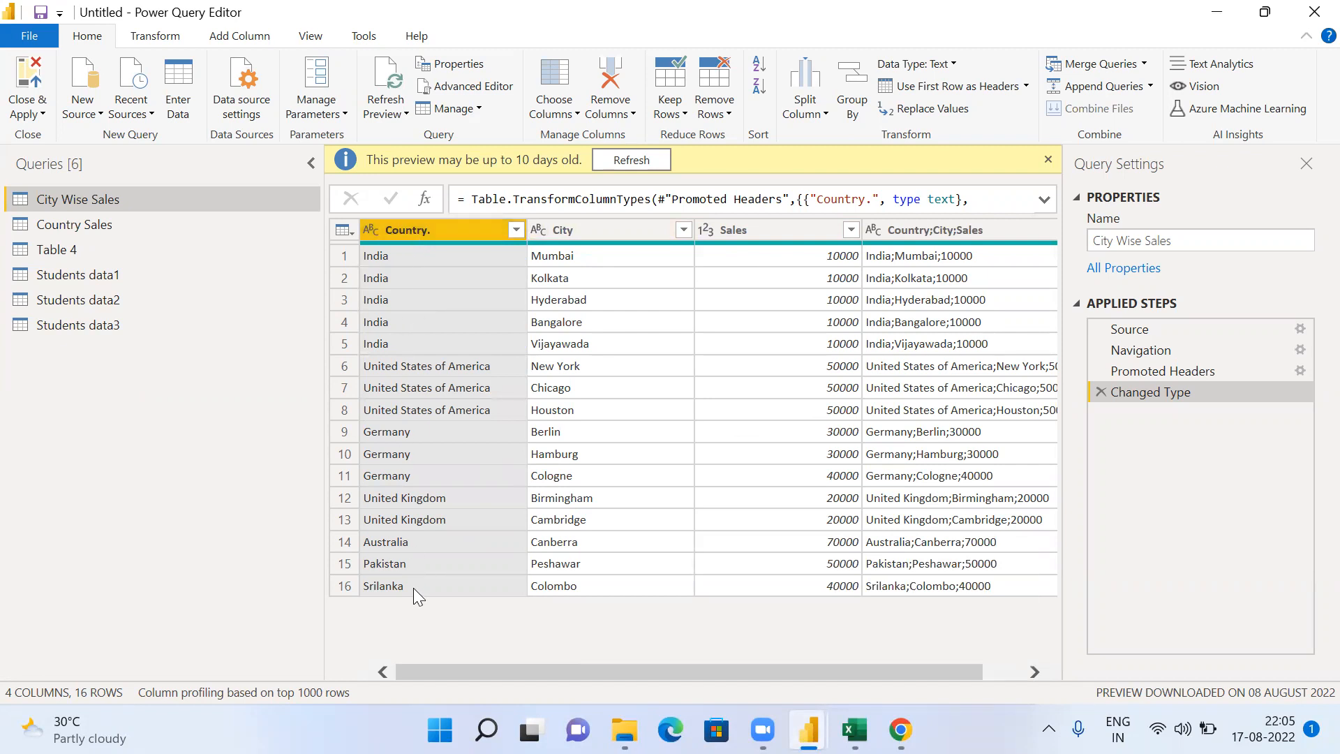
click(370, 230)
click(412, 290)
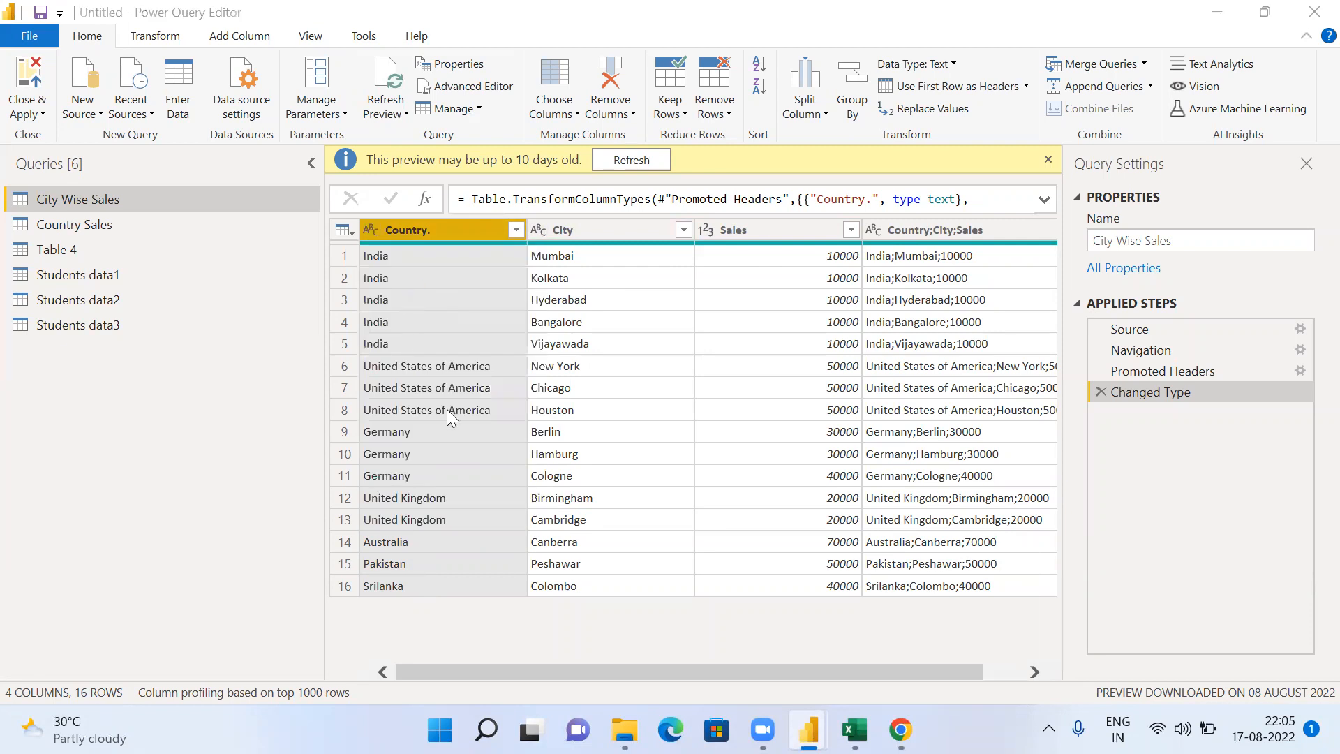
click(678, 419)
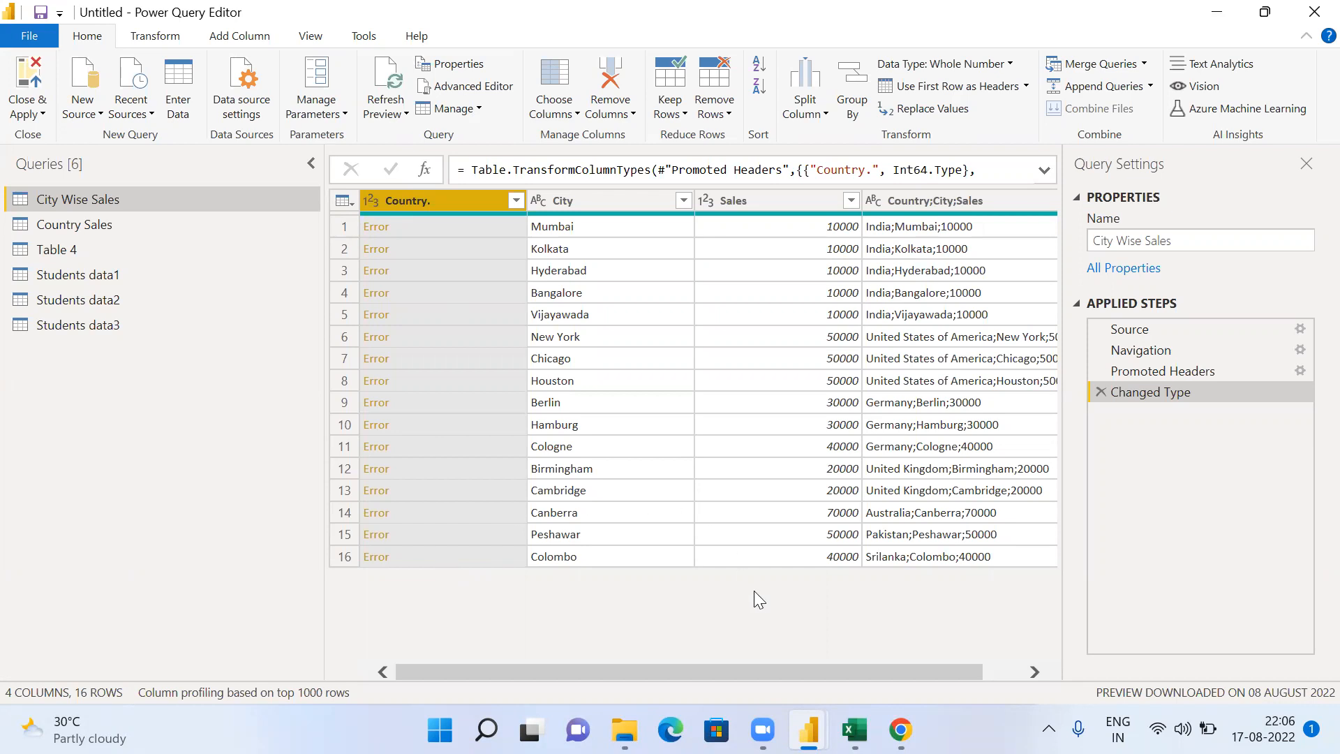
Review the data type choices for the City, Sales and Country;City;Sales columns without changing them
click(538, 201)
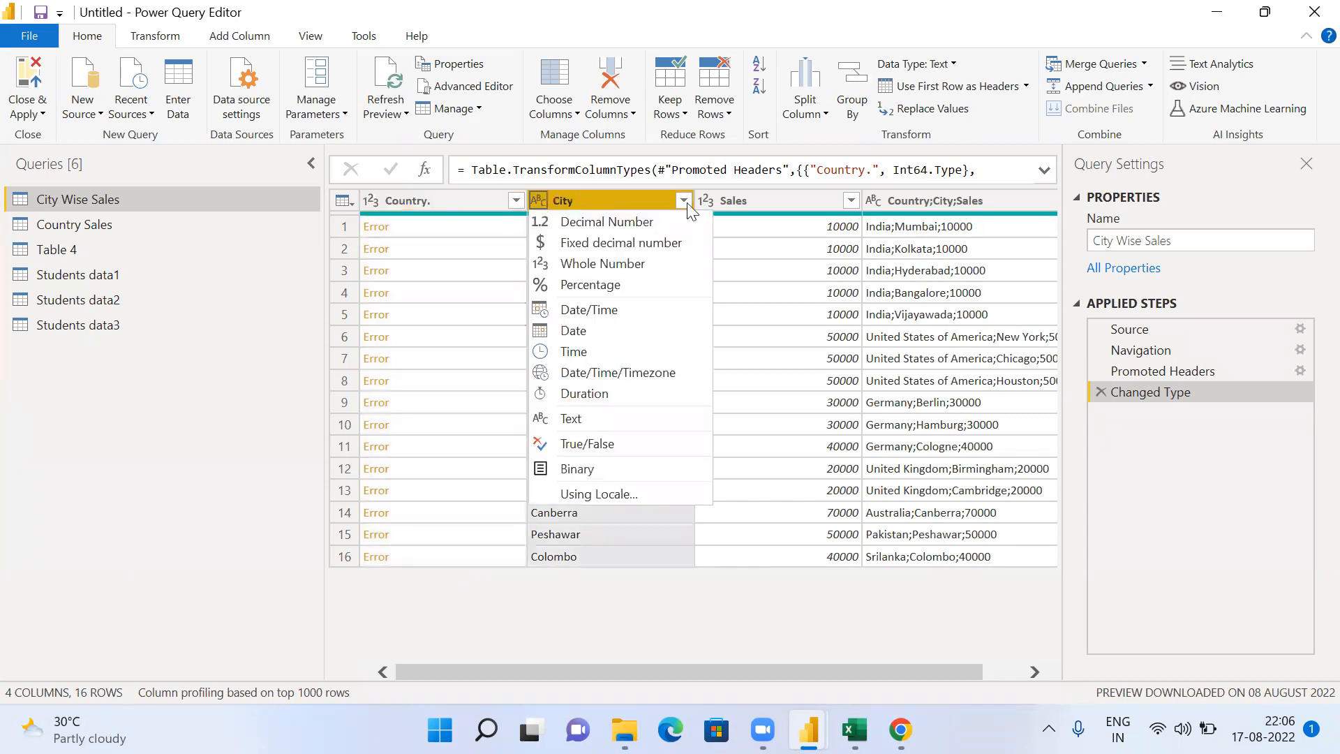
click(707, 202)
click(709, 203)
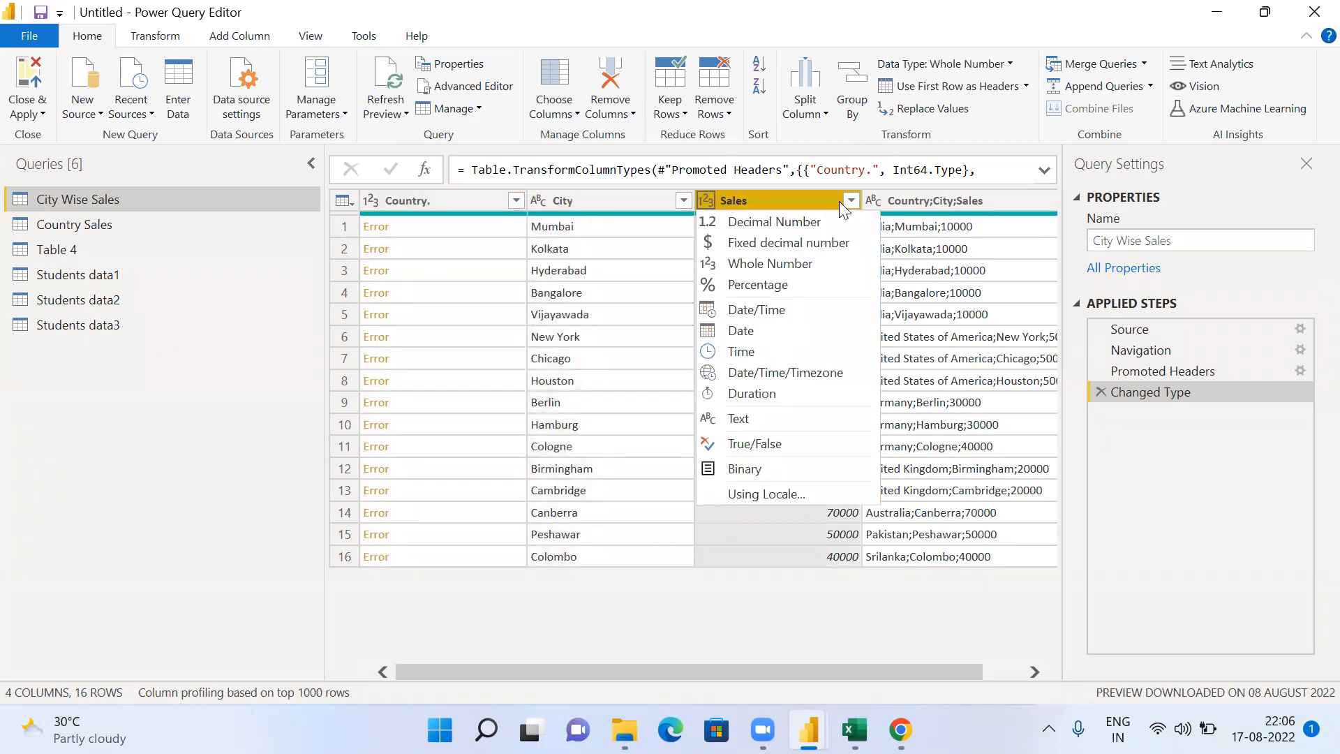
click(874, 201)
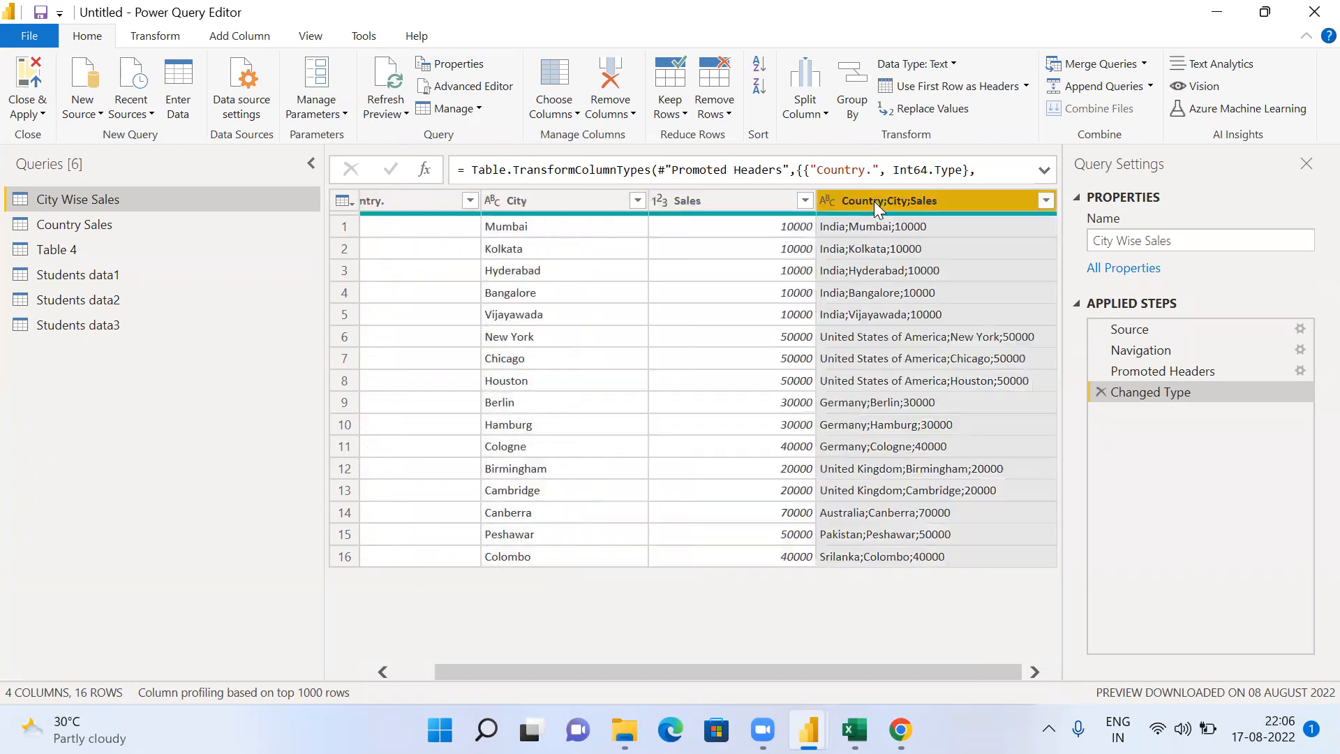
click(826, 202)
click(826, 641)
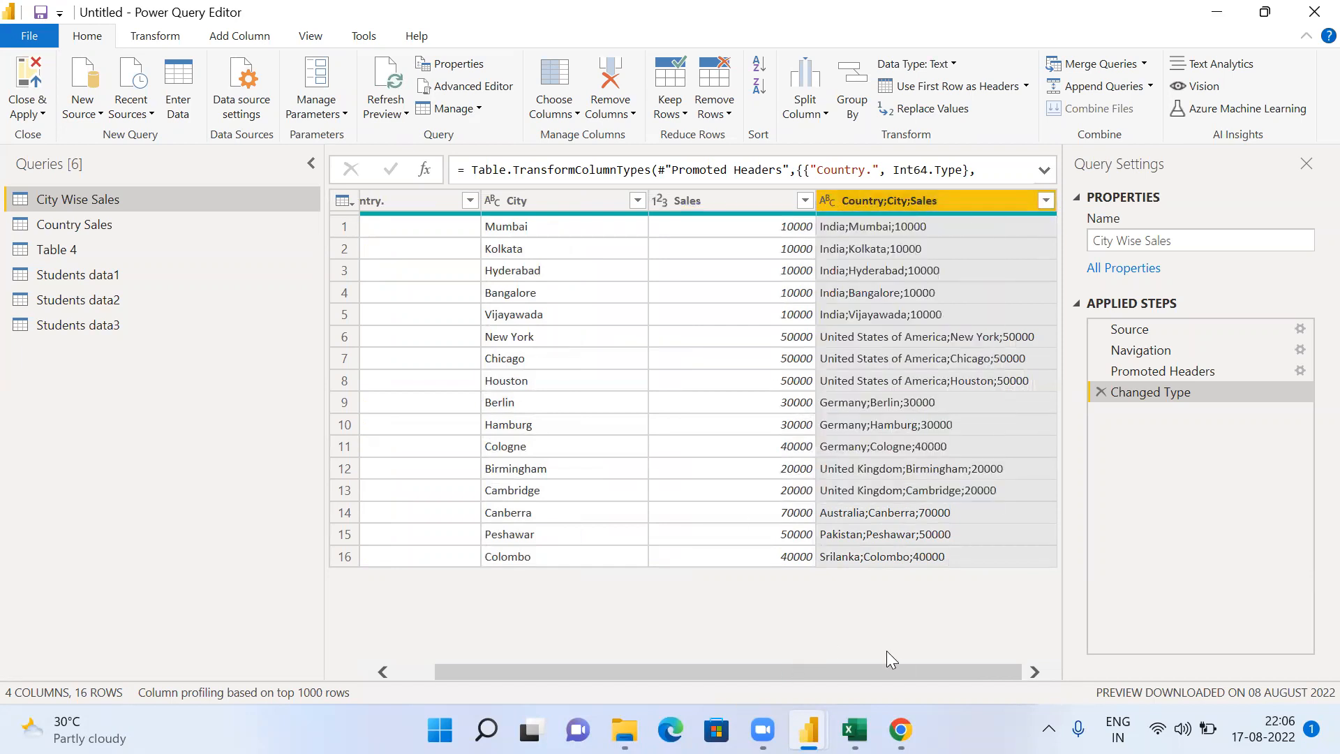
drag(902, 670, 629, 683)
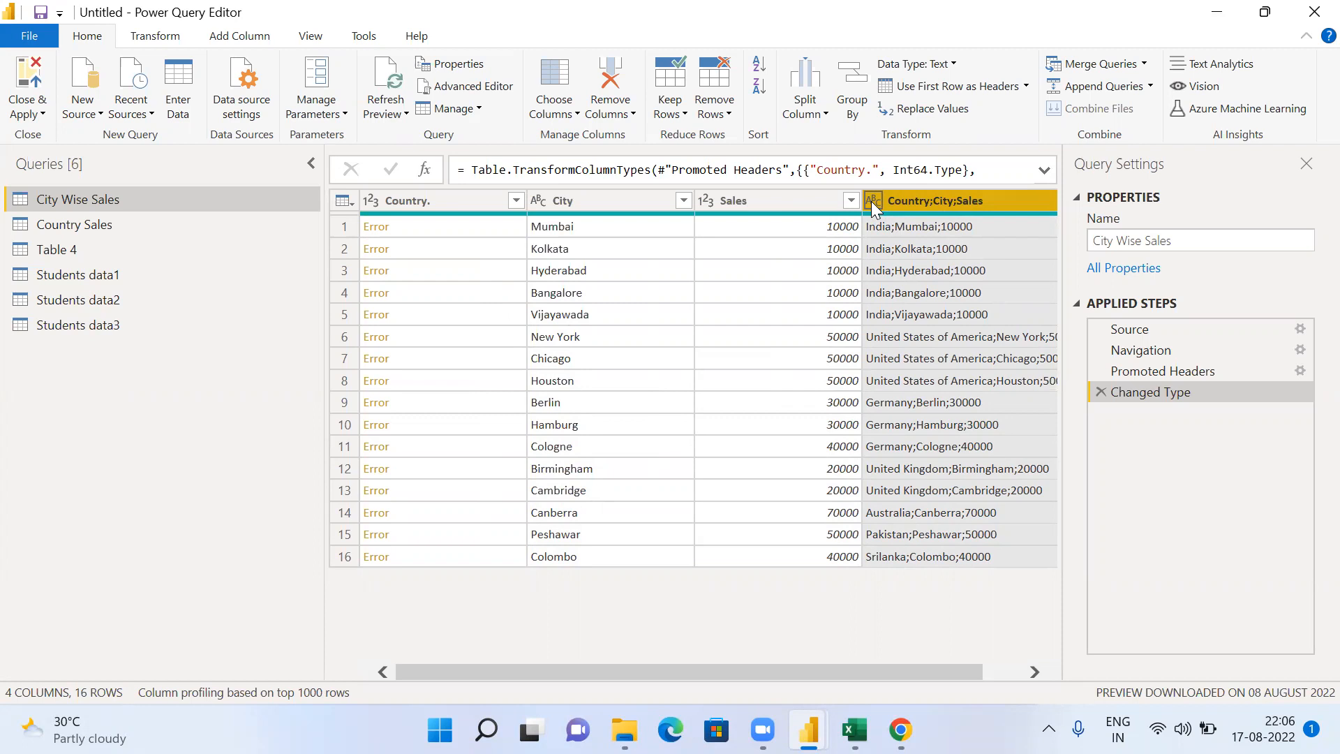
Change the Sales column's data type to Text, replacing the current type conversion
click(705, 200)
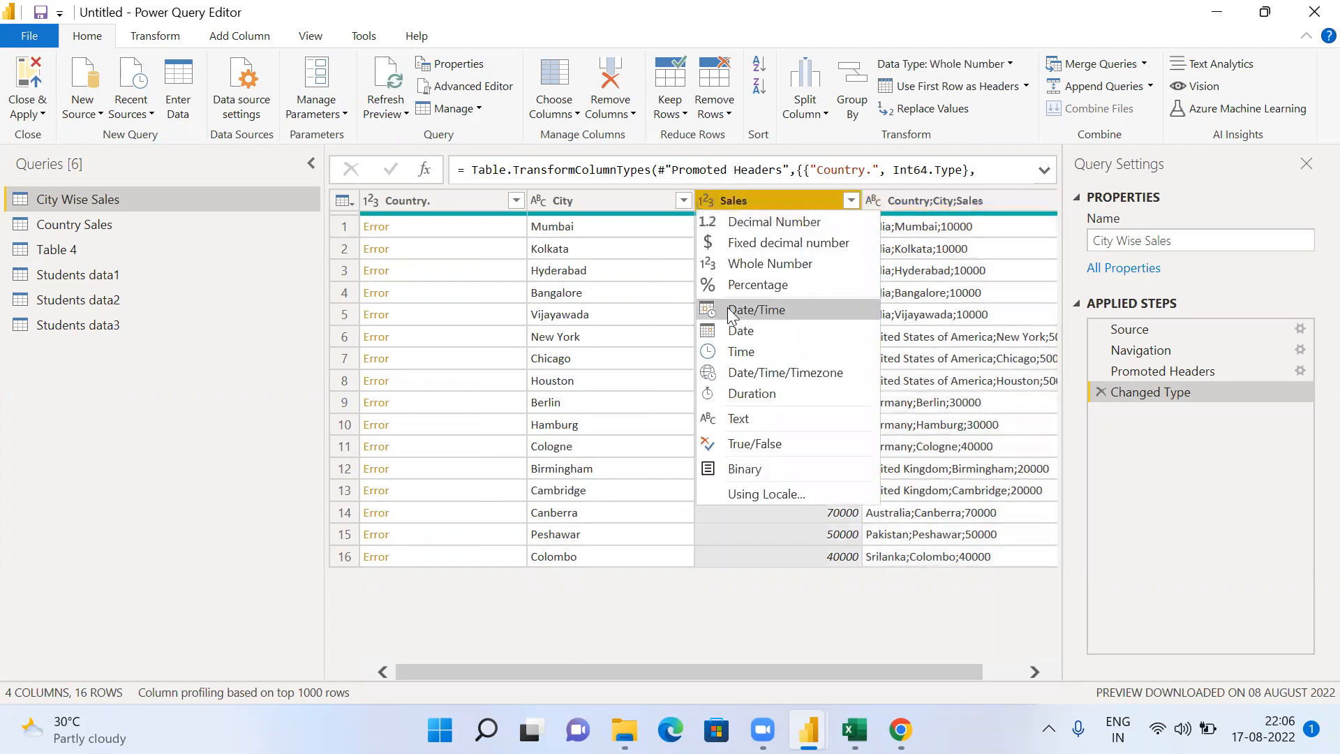
click(751, 422)
click(677, 411)
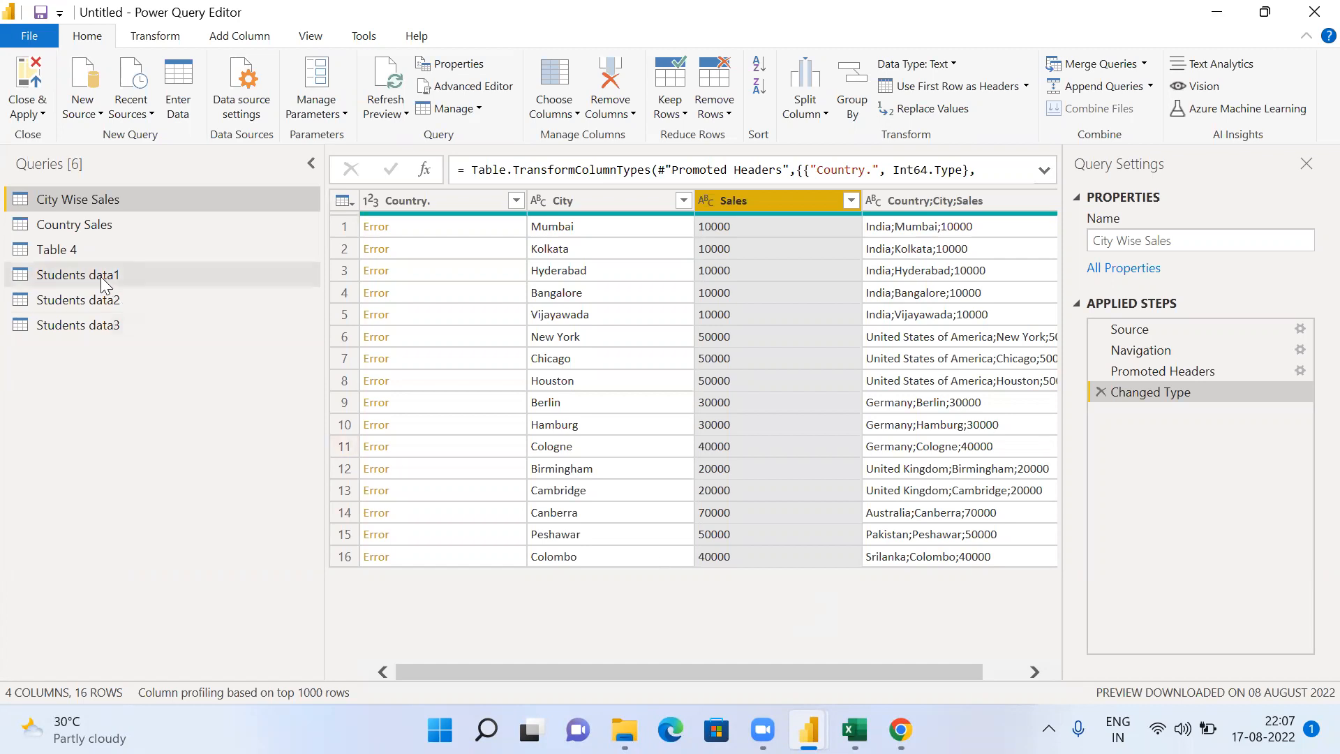
In the Table 4 query, change the Fertility Rate column's data type to Text, replacing the current conversion
click(69, 254)
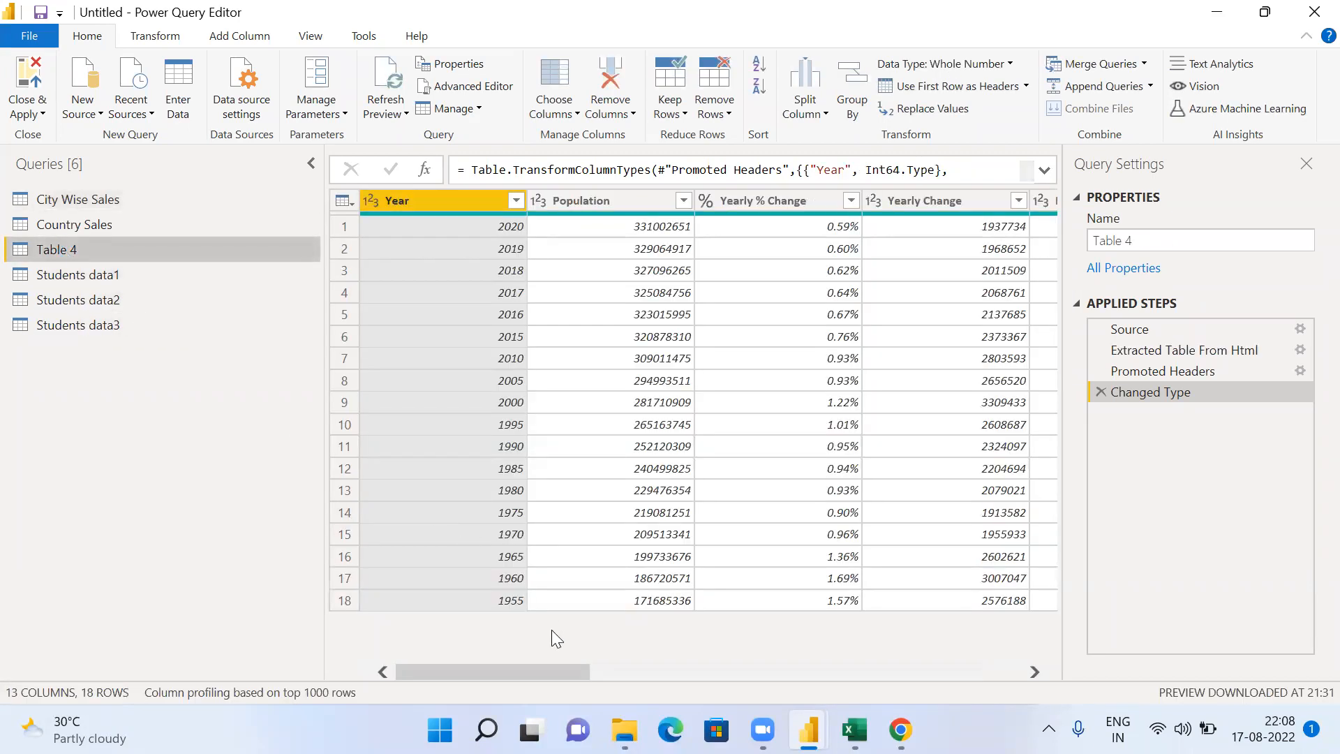
drag(525, 668, 749, 703)
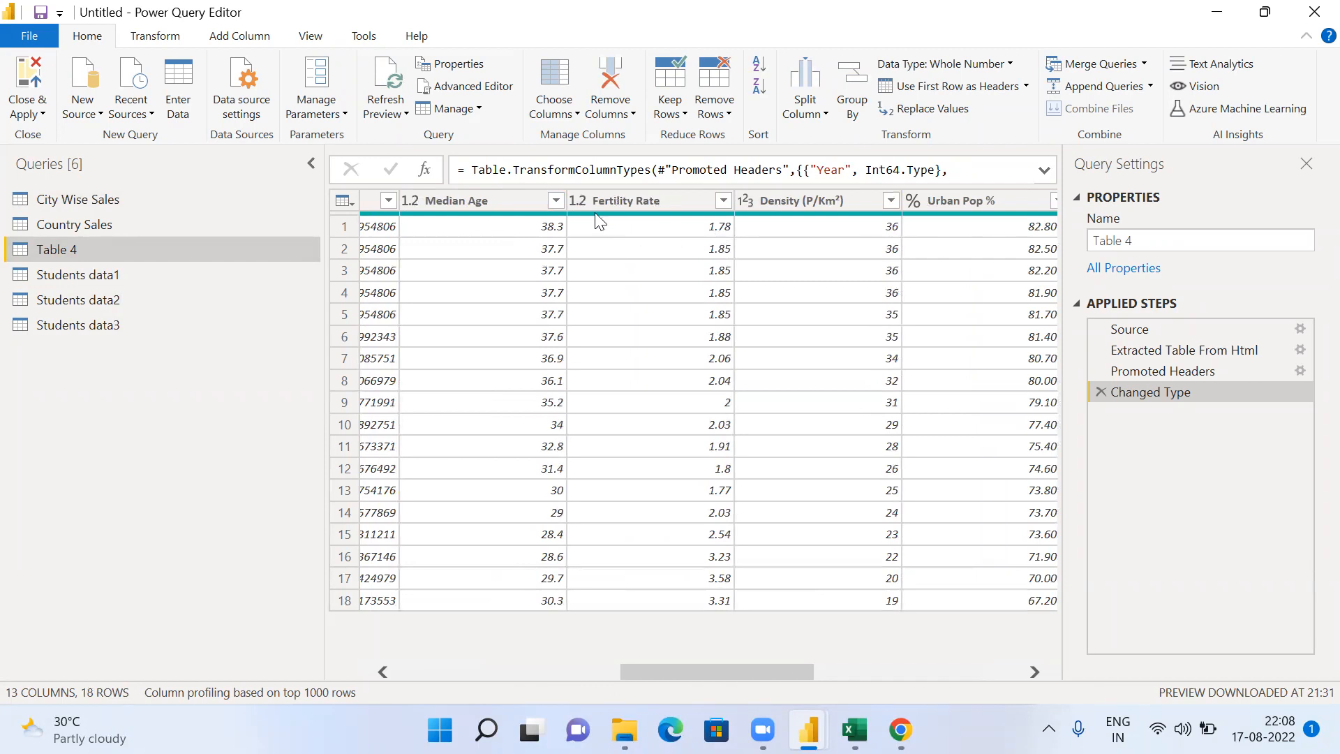
click(580, 201)
click(581, 201)
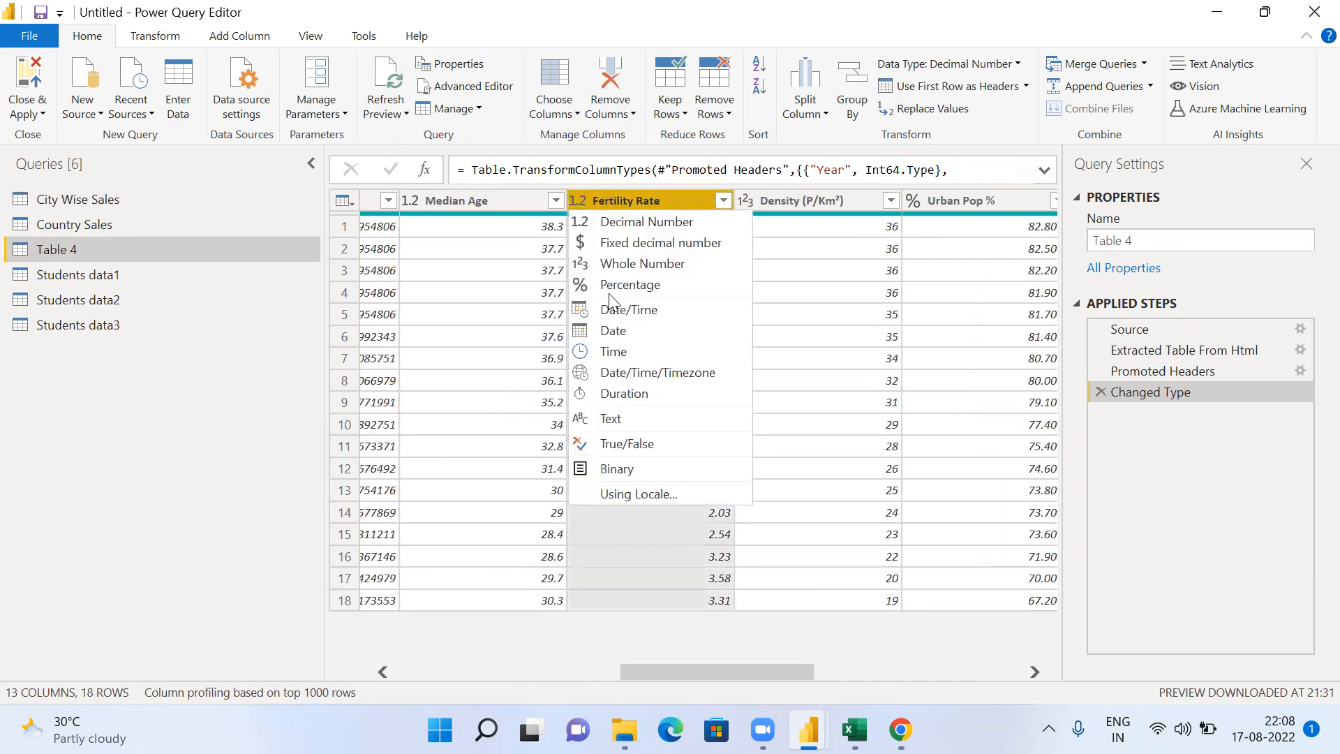
click(613, 422)
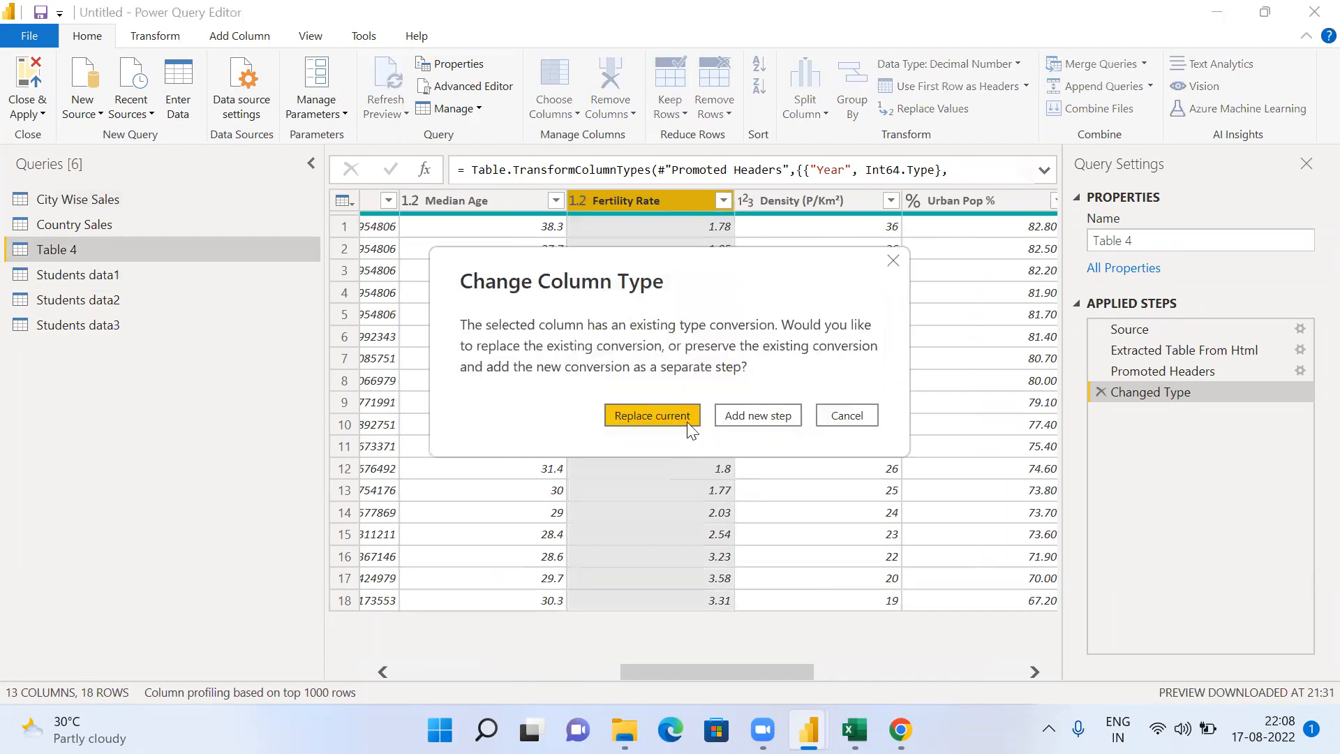
click(676, 420)
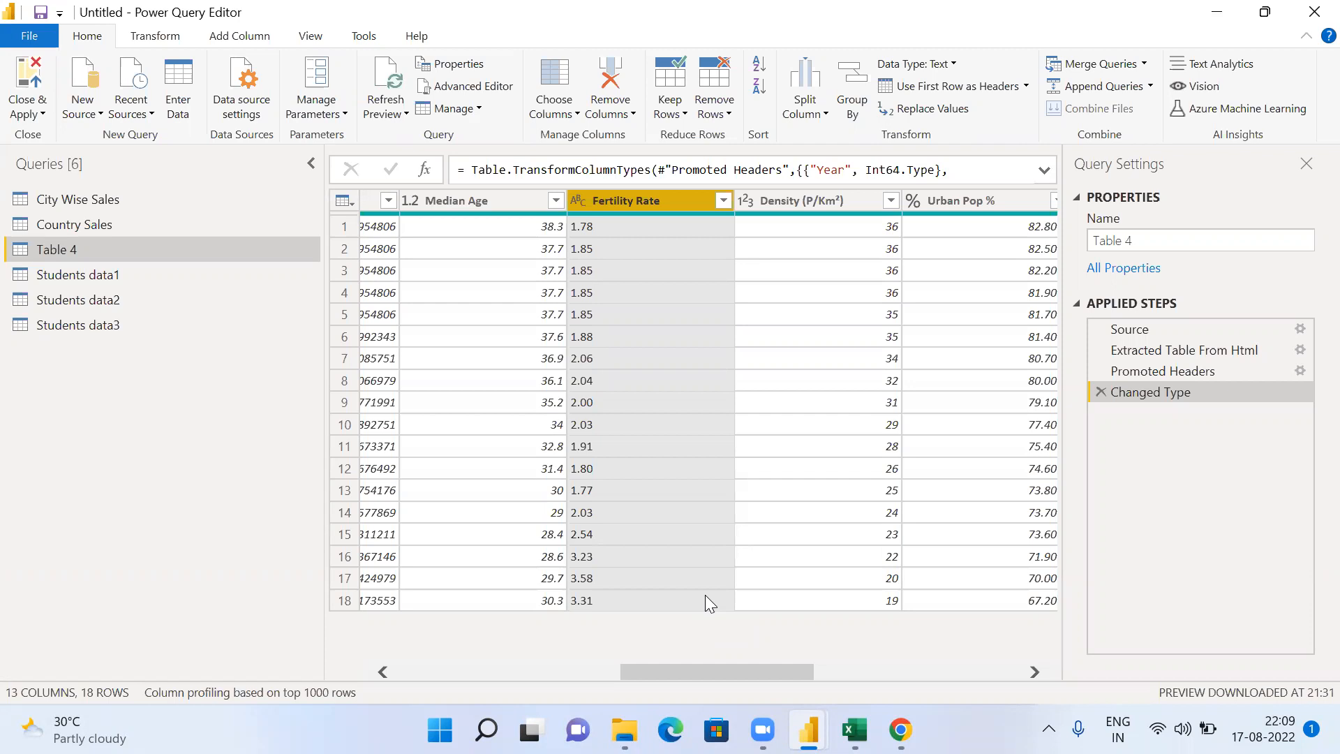
Compare the column contents of the City Wise Sales query with those of the Table 4 query
click(111, 200)
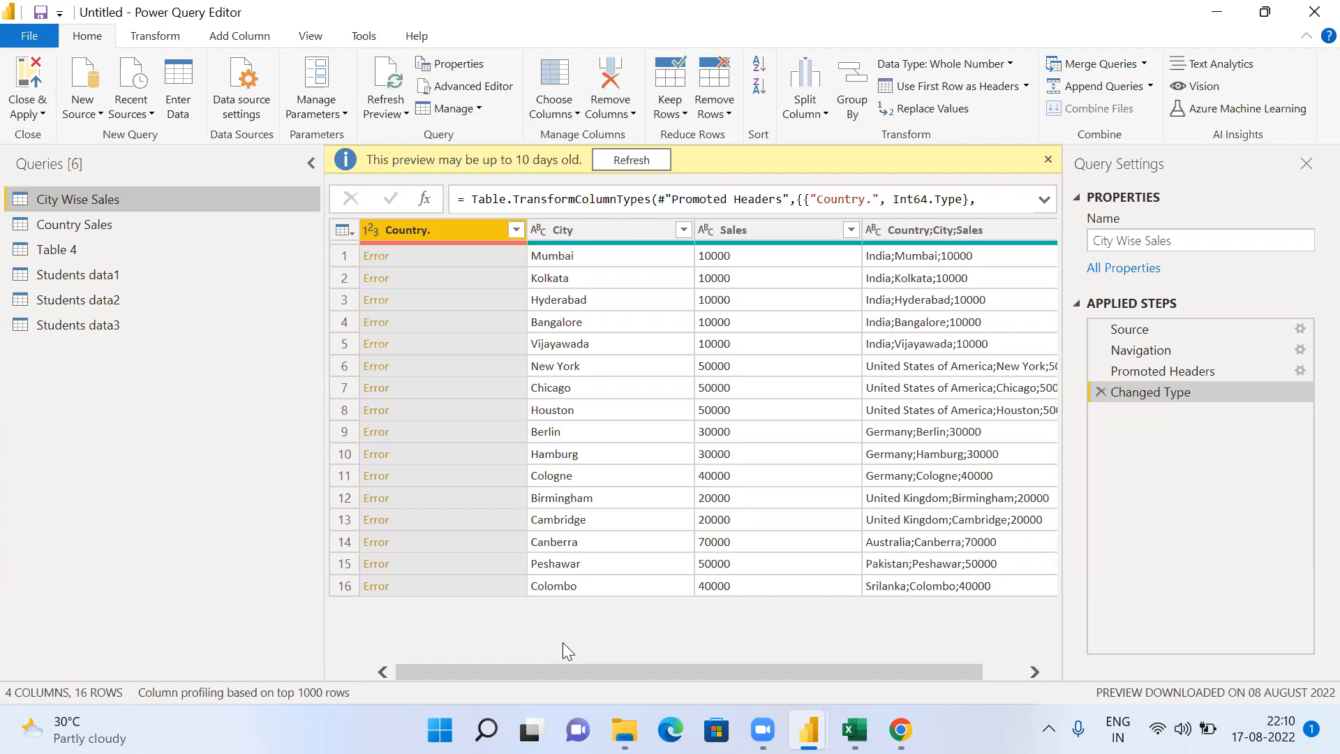
click(59, 250)
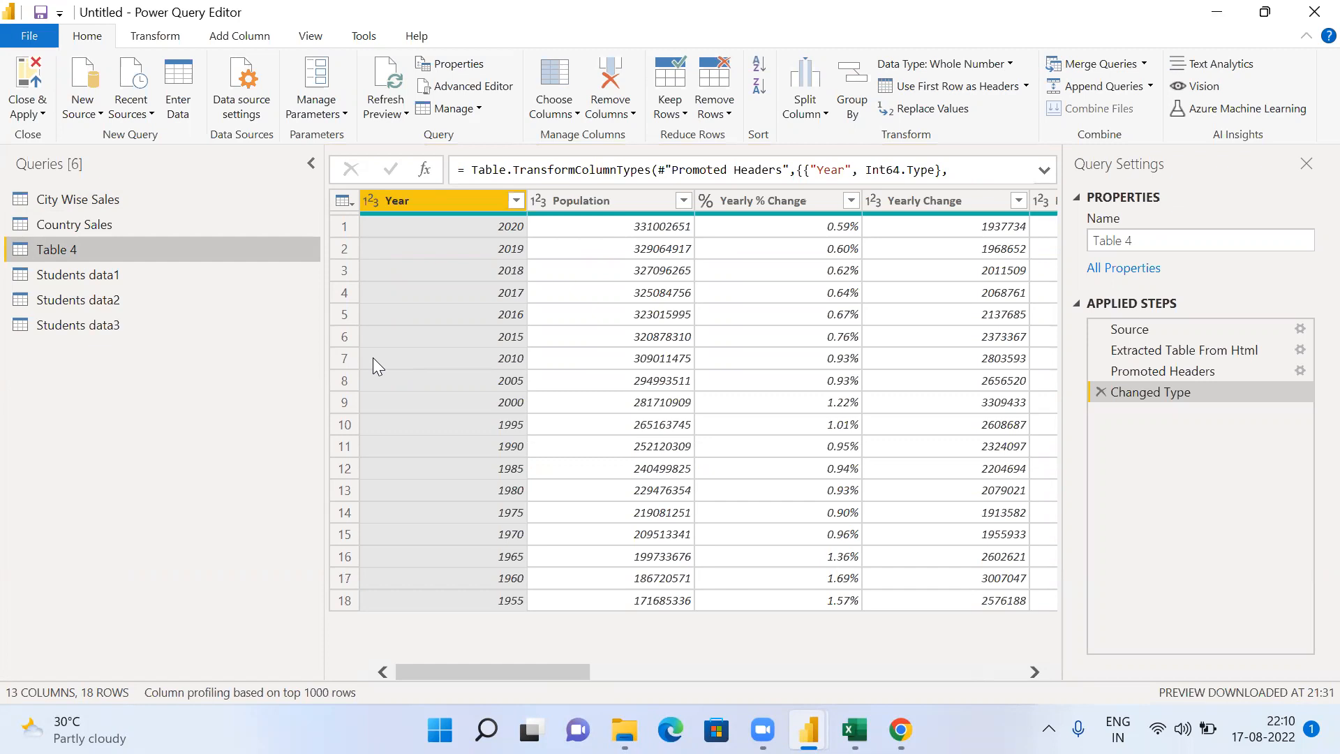
drag(526, 671, 472, 708)
Return to the City Wise Sales query and set the Country. column's data type to Text, replacing the current conversion
click(92, 200)
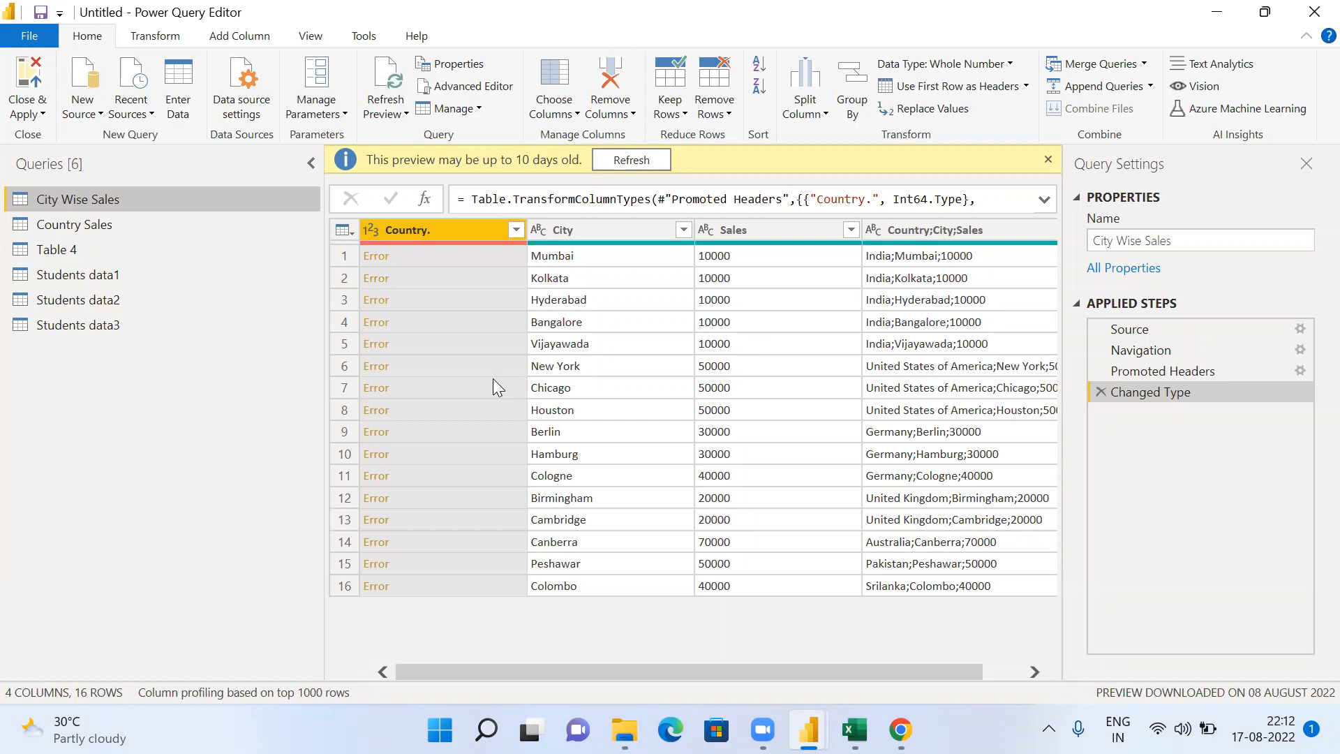
click(370, 230)
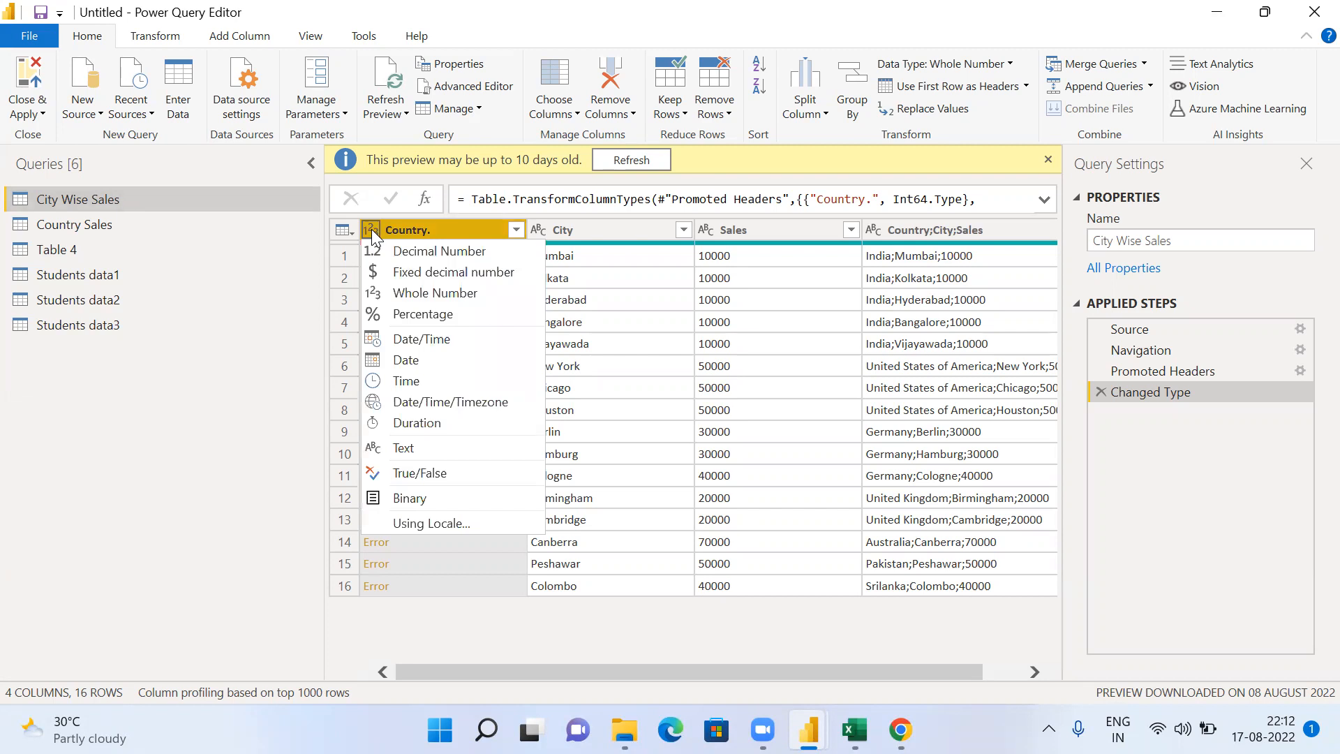
click(405, 447)
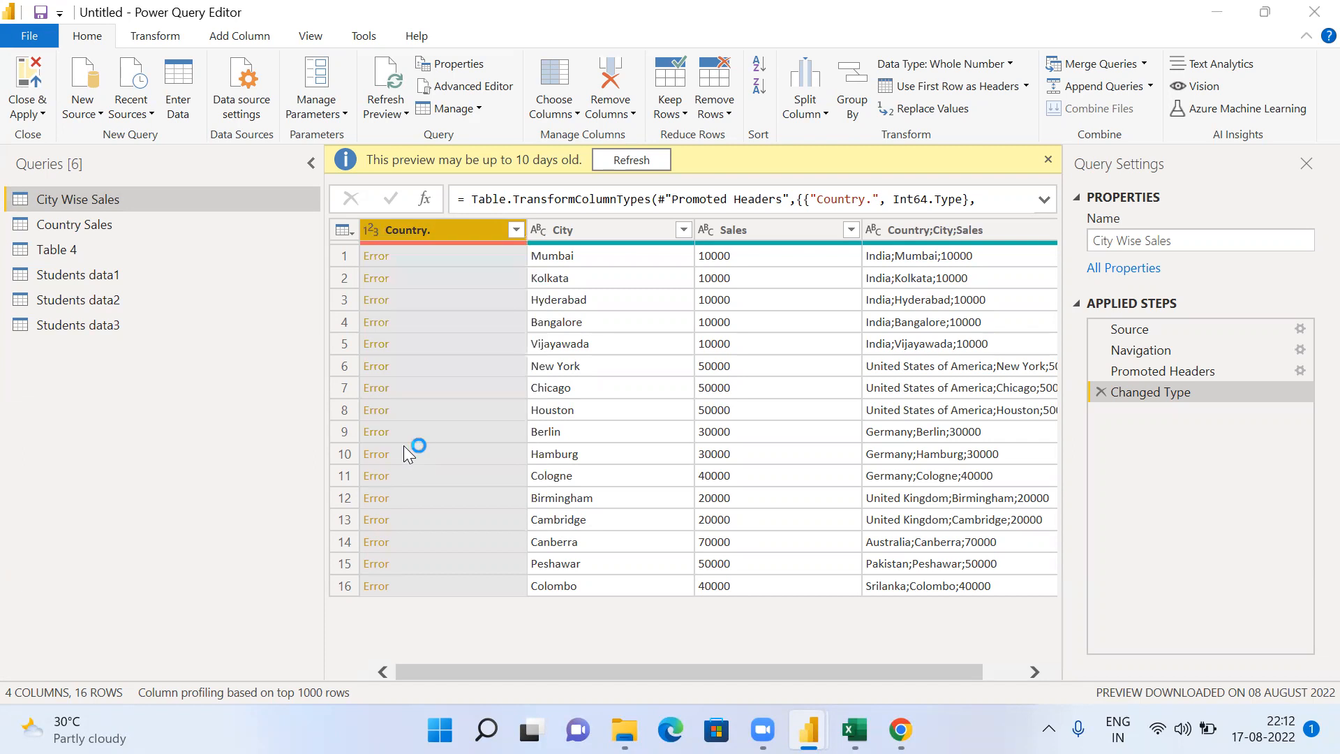
click(624, 422)
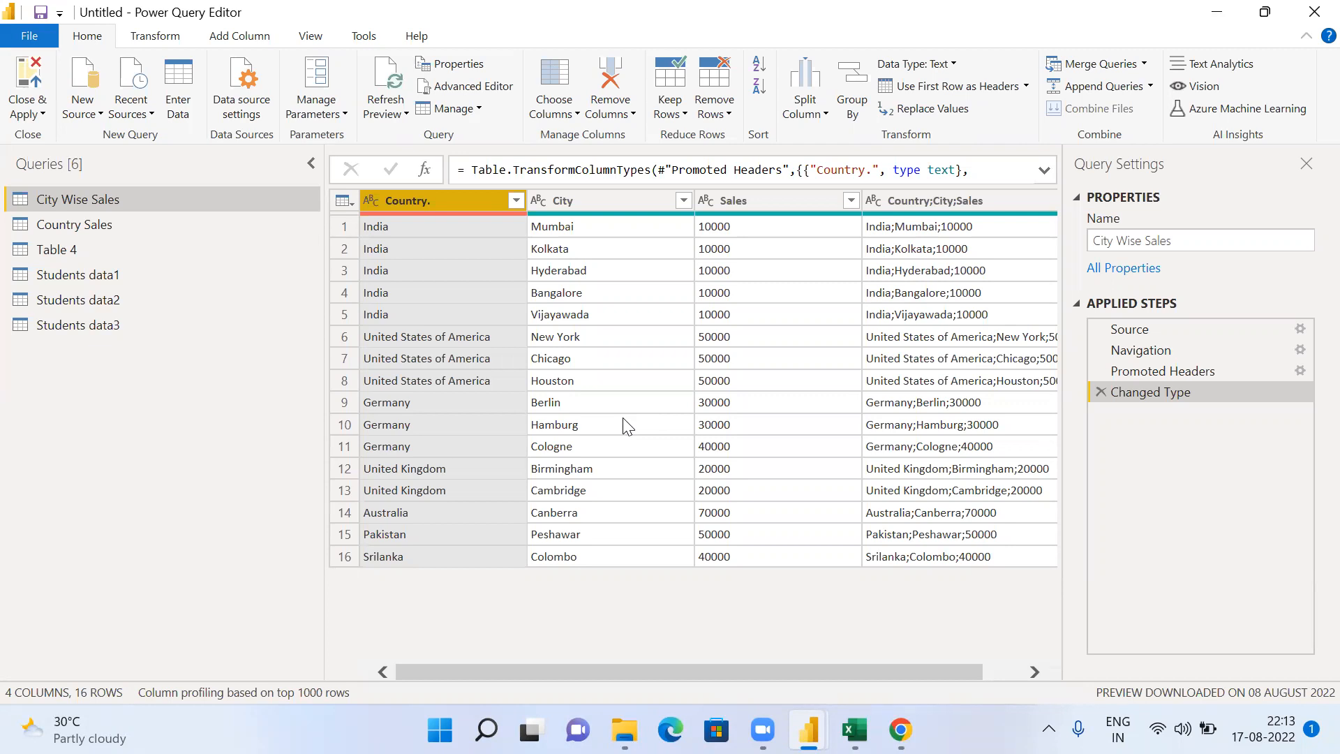
Open the column removal options with the Country. column selected
click(605, 113)
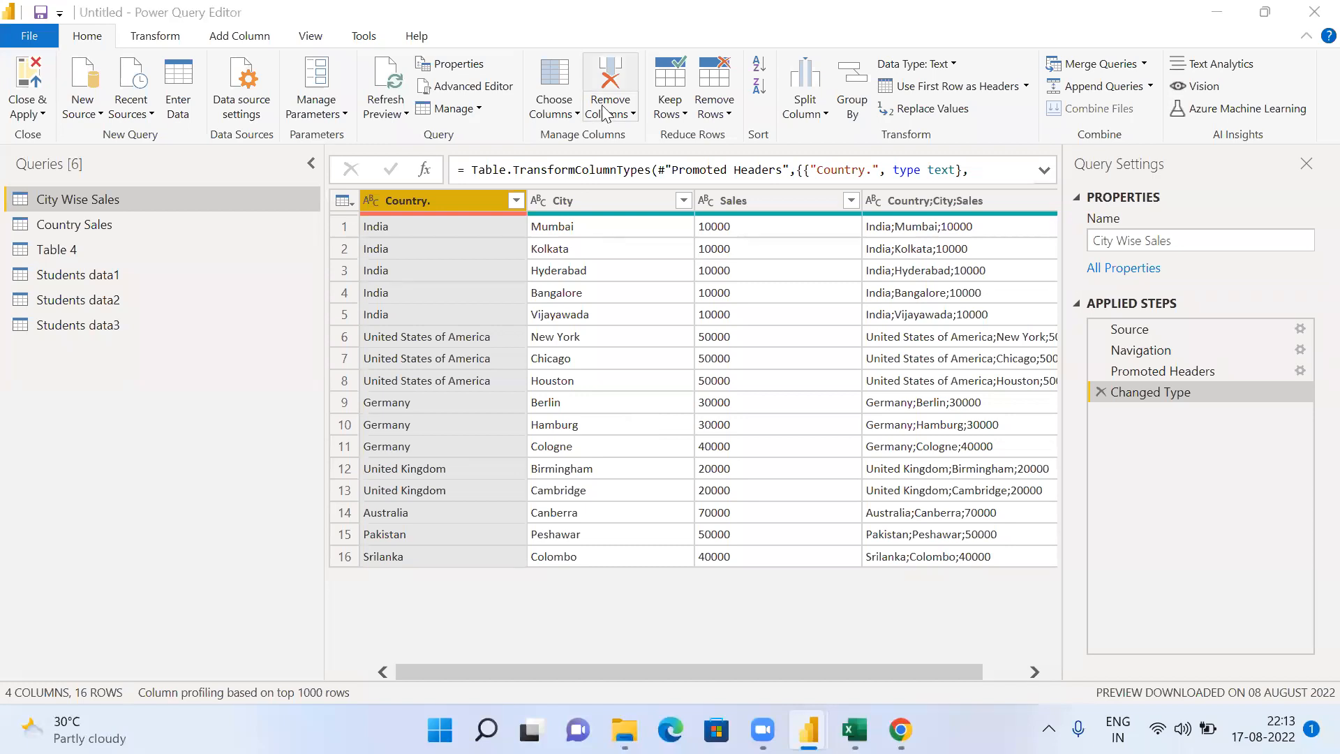